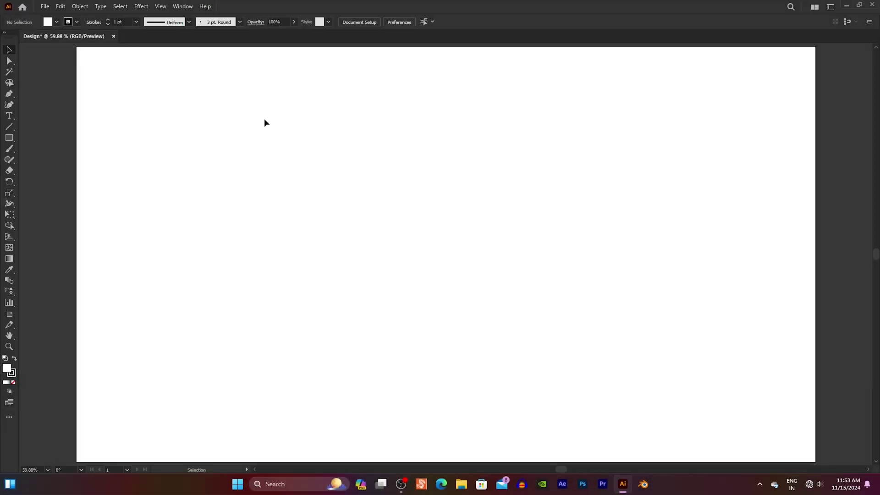
Show the rulers and drag one horizontal and one vertical guide across the artboard
{"action": "left_click", "coordinate": [161, 7]}
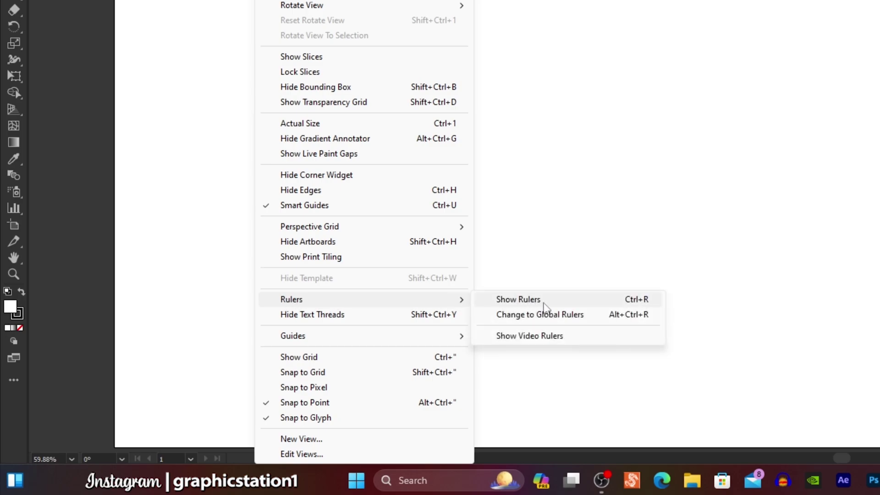
{"action": "left_click", "coordinate": [527, 300]}
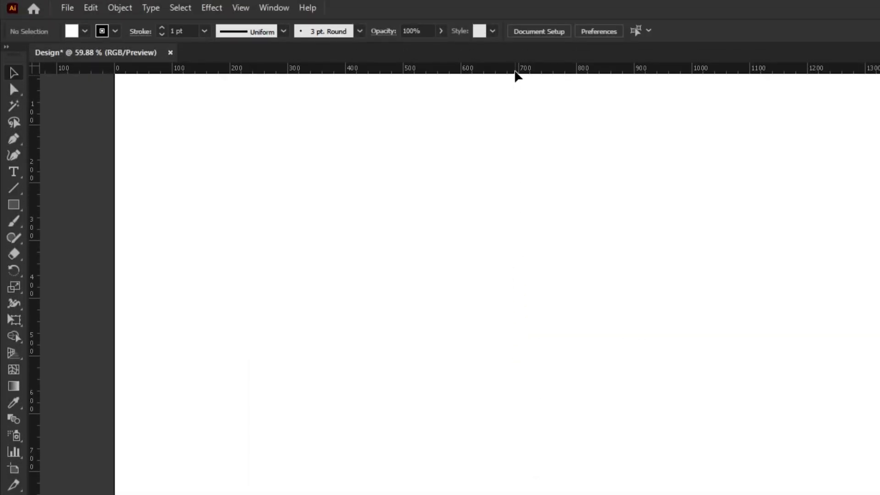
{"action": "left_click_drag", "start_coordinate": [517, 76], "coordinate": [521, 338]}
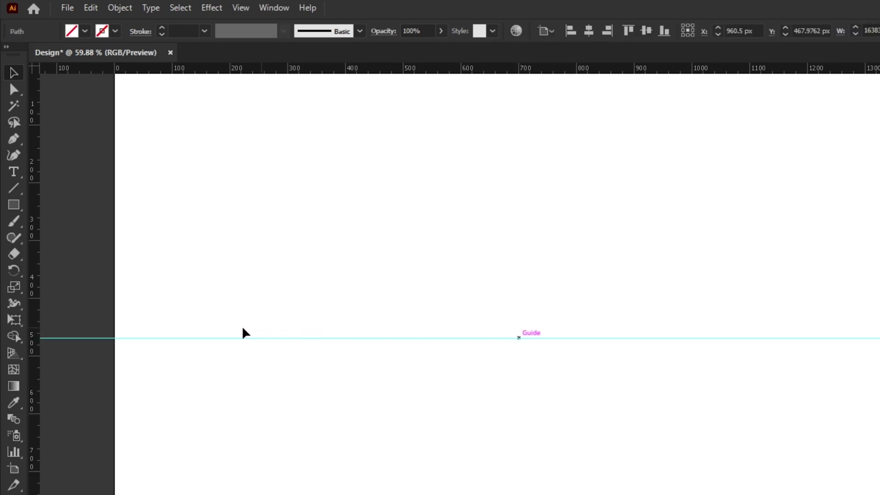
{"action": "left_click_drag", "start_coordinate": [37, 334], "coordinate": [323, 343]}
{"action": "left_click", "coordinate": [276, 318]}
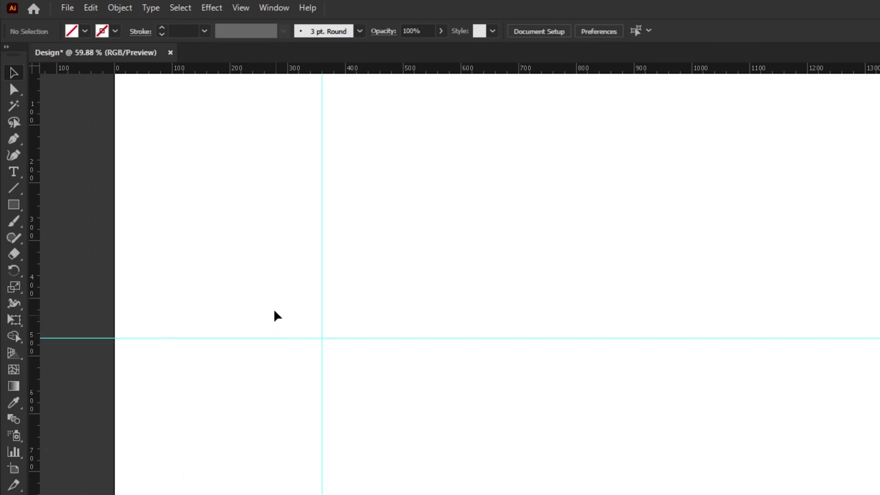
Centre the vertical and horizontal guides on the artboard using the Align panel's Align To Artboard
{"action": "left_click", "coordinate": [279, 8]}
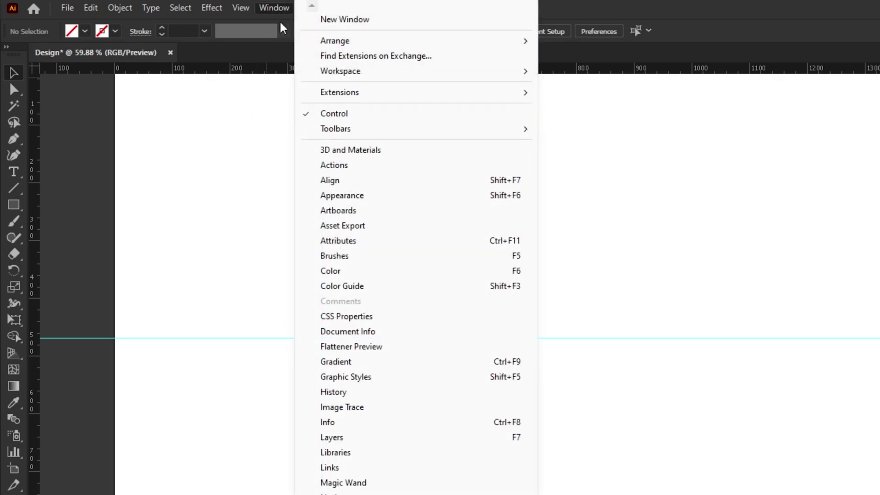
{"action": "left_click", "coordinate": [329, 180]}
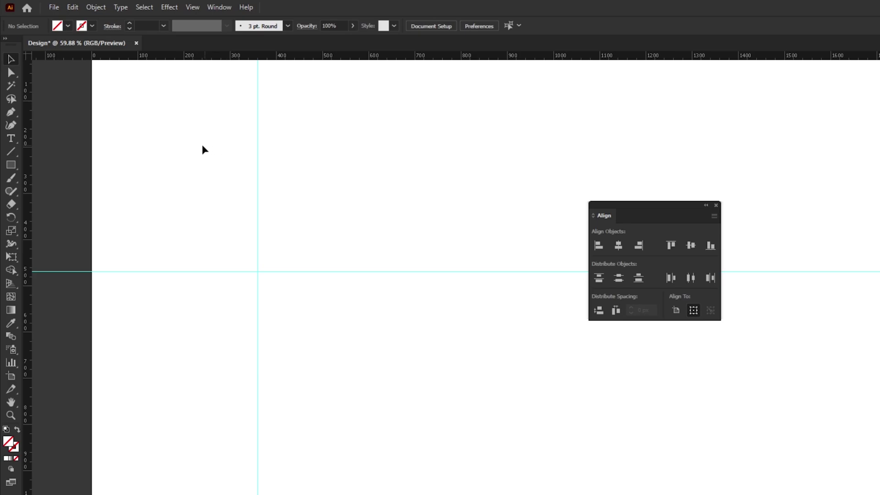
{"action": "left_click_drag", "start_coordinate": [202, 145], "coordinate": [293, 202]}
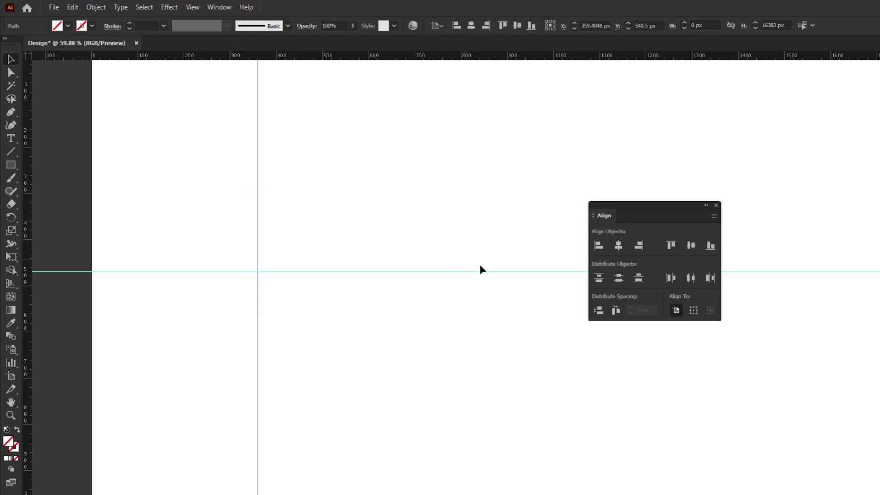
{"action": "left_click", "coordinate": [675, 312]}
{"action": "left_click", "coordinate": [618, 246]}
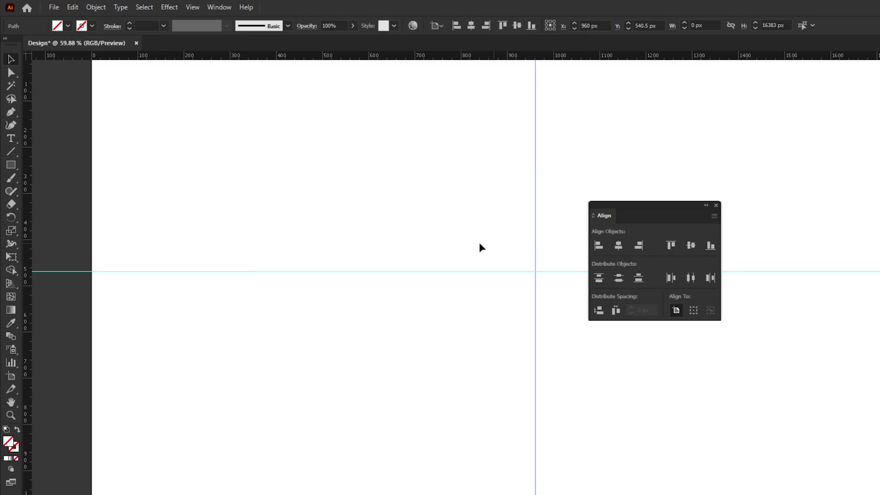
{"action": "left_click_drag", "start_coordinate": [372, 240], "coordinate": [447, 295]}
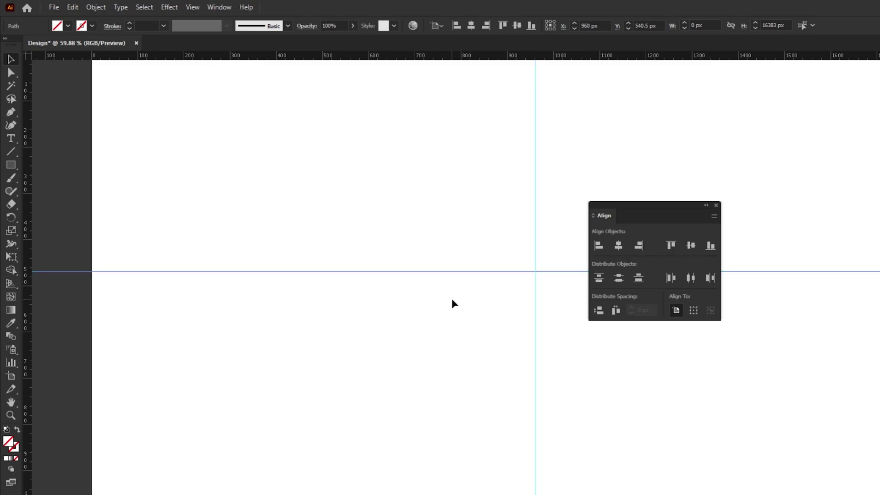
{"action": "left_click", "coordinate": [692, 246]}
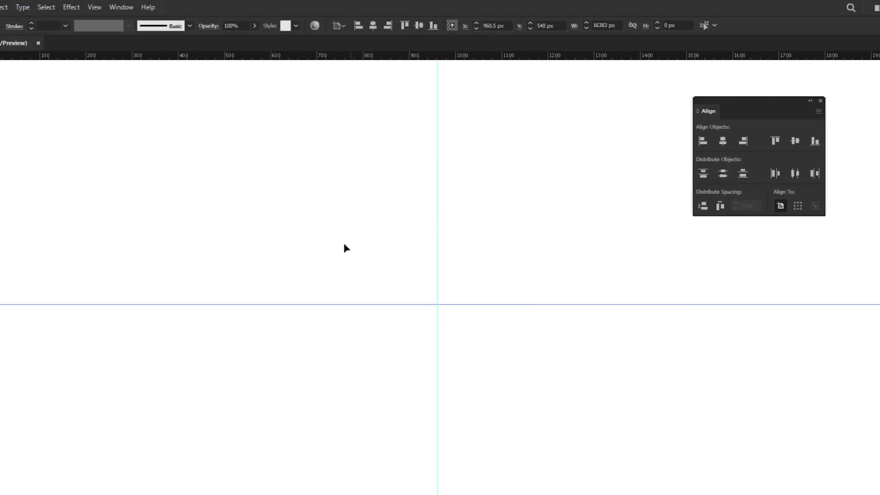
Lock both guides with Object > Lock > Selection and hide the rulers
{"action": "left_click_drag", "start_coordinate": [338, 245], "coordinate": [507, 341]}
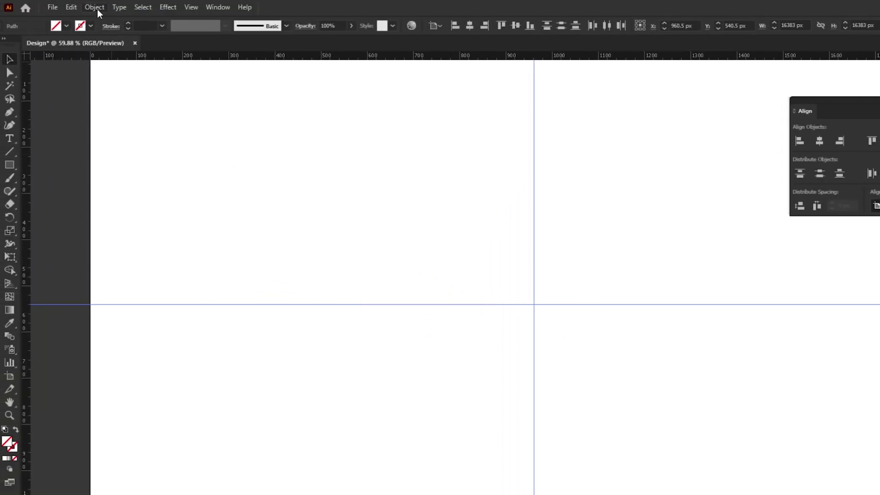
{"action": "left_click", "coordinate": [96, 8]}
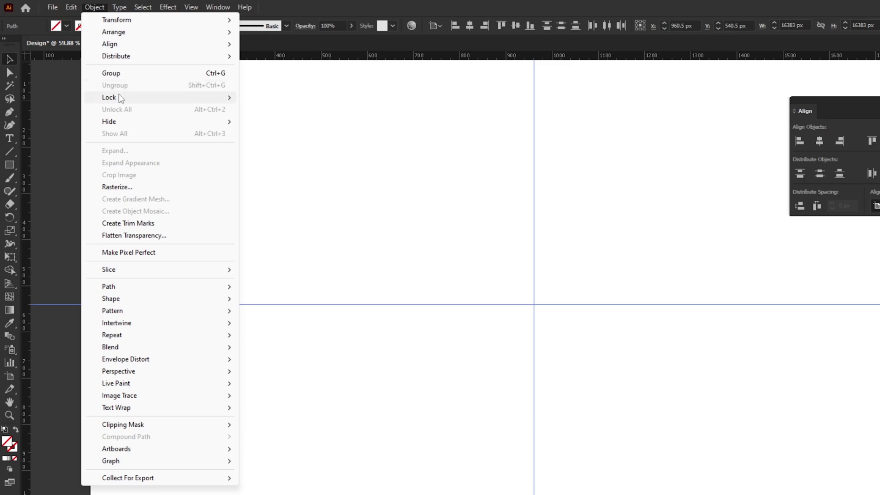
{"action": "mouse_move", "coordinate": [109, 97]}
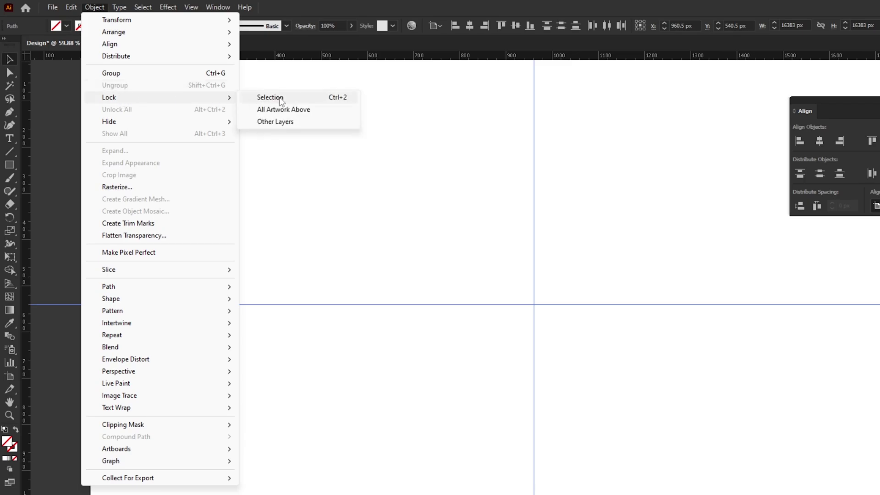
{"action": "left_click", "coordinate": [280, 101]}
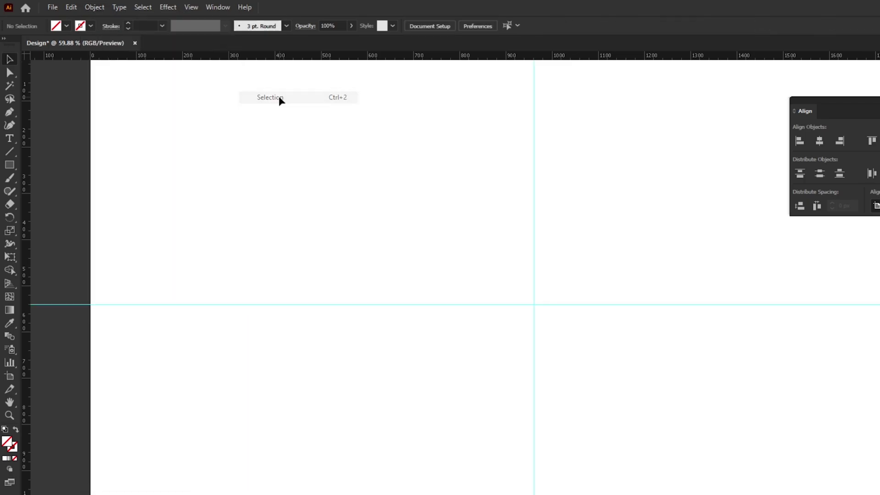
{"action": "left_click", "coordinate": [191, 7]}
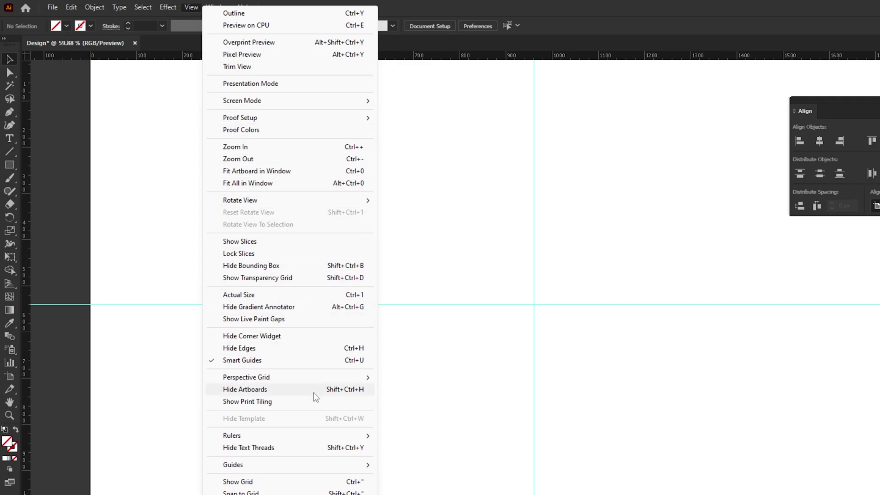
{"action": "mouse_move", "coordinate": [231, 435]}
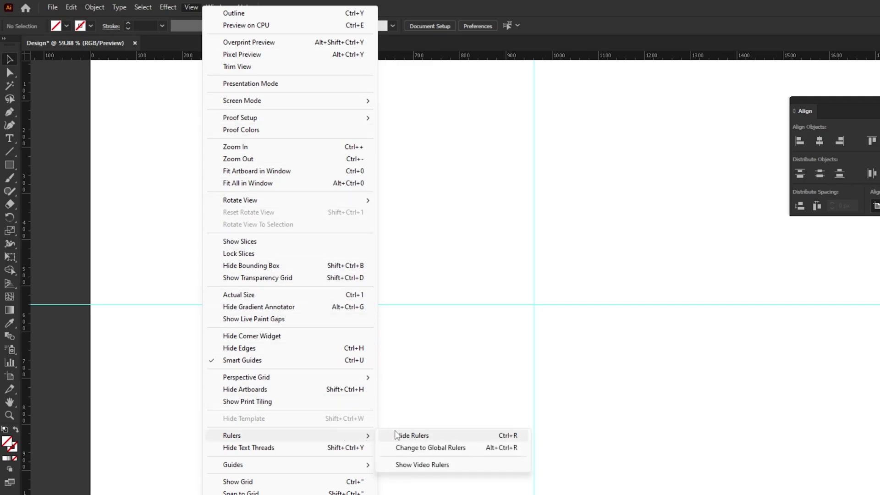
{"action": "left_click", "coordinate": [397, 434]}
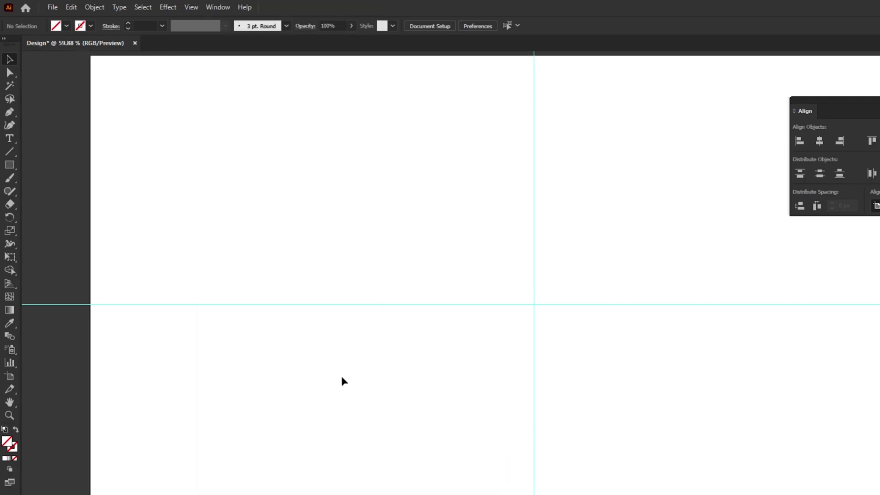
Switch to the Polygon tool and set the stroke colour to black
{"action": "left_click", "coordinate": [15, 168]}
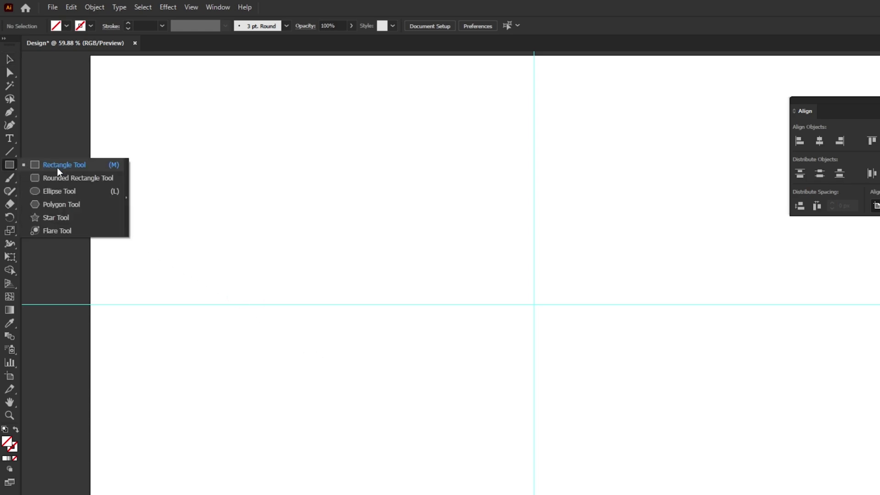
{"action": "left_click", "coordinate": [62, 205]}
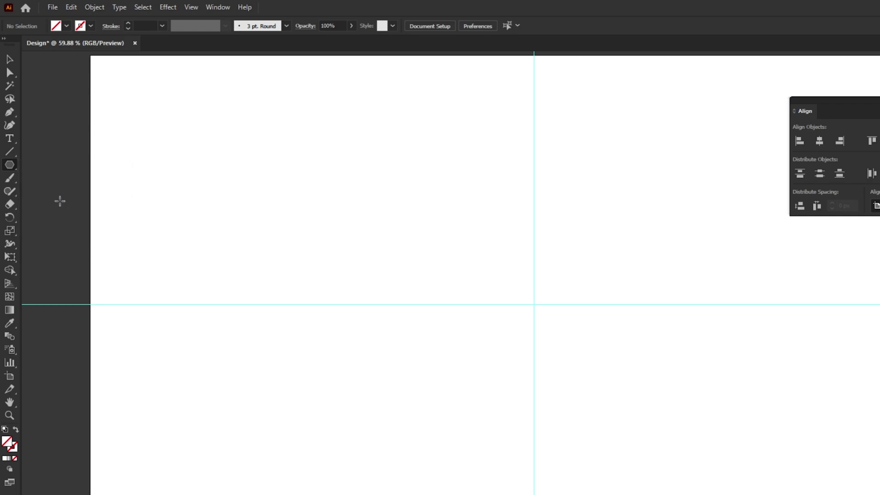
{"action": "left_click", "coordinate": [87, 26]}
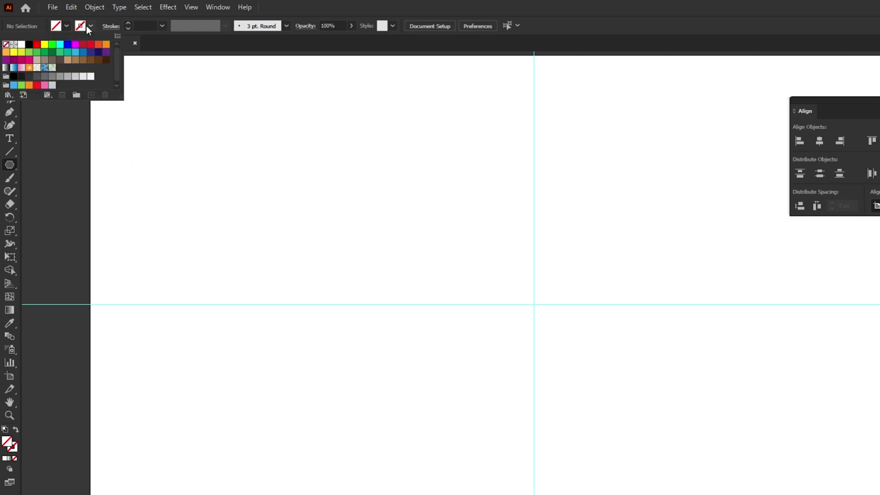
{"action": "left_click", "coordinate": [29, 44]}
{"action": "left_click", "coordinate": [37, 26]}
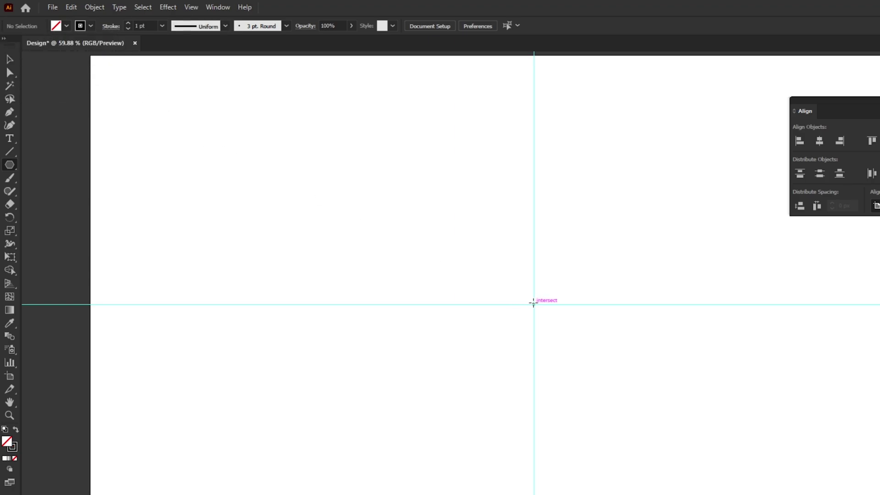
Create a 3-sided polygon with 300 px radius at the guide intersection
{"action": "left_click", "coordinate": [533, 304], "text": "alt"}
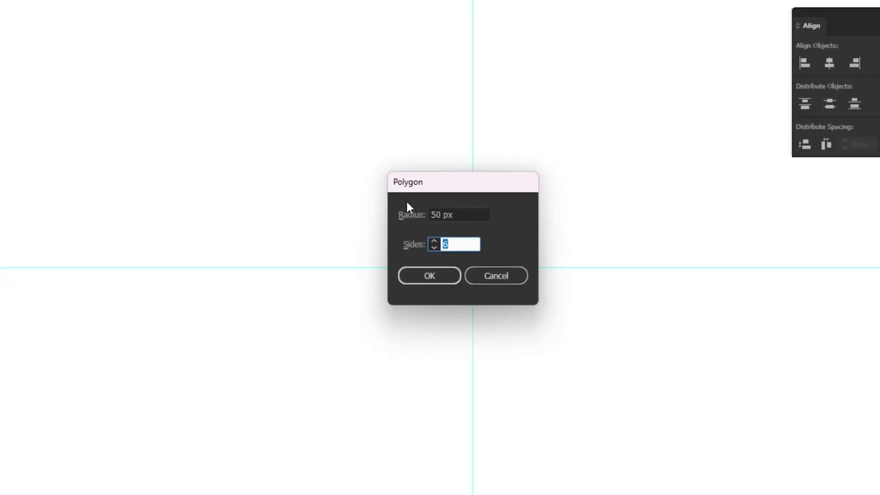
{"action": "left_click_drag", "start_coordinate": [456, 214], "coordinate": [412, 214]}
{"action": "type", "text": "3"}
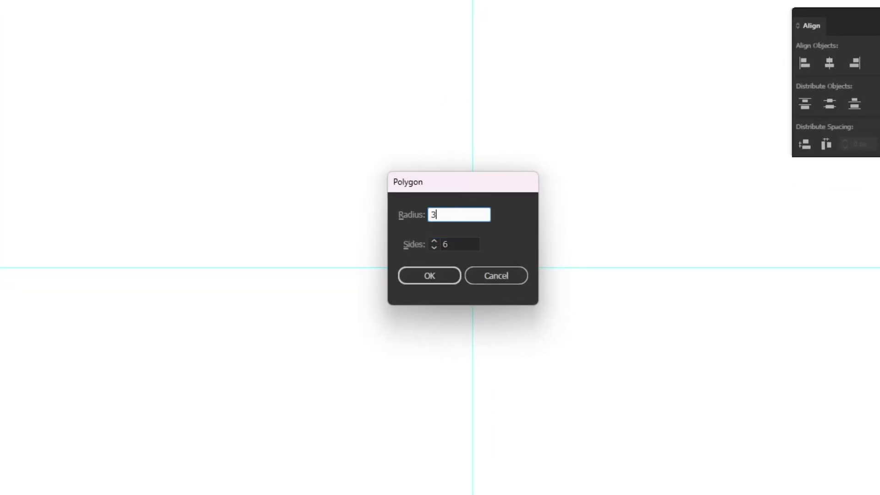
{"action": "type", "text": "00"}
{"action": "left_click_drag", "start_coordinate": [456, 243], "coordinate": [433, 244]}
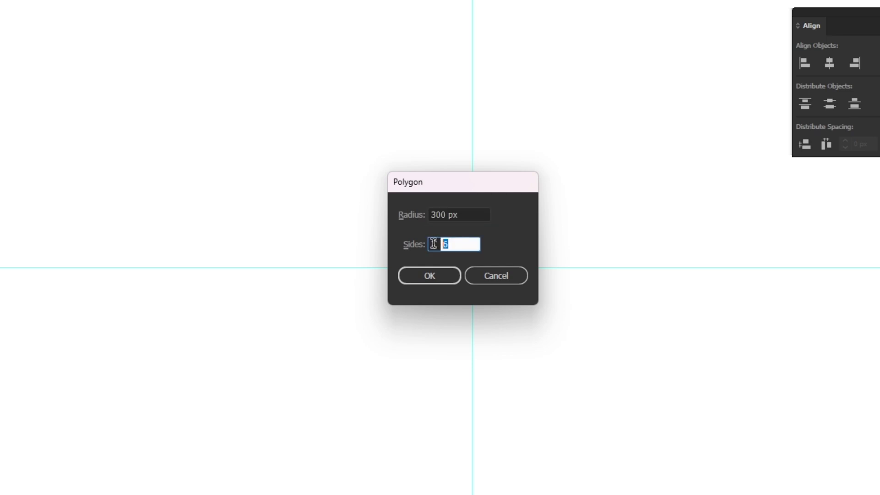
{"action": "type", "text": "3"}
{"action": "left_click", "coordinate": [430, 271]}
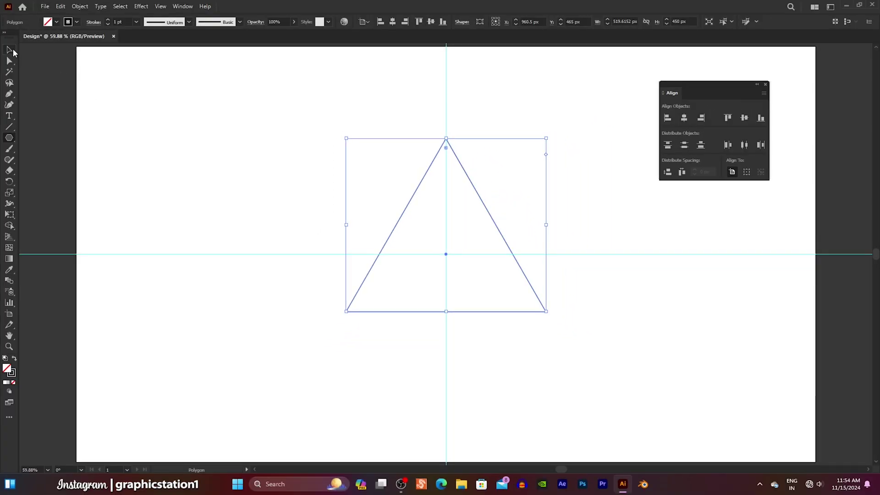
Draw a second 3-sided polygon of 110 px radius at the guide intersection, then deselect
{"action": "left_click", "coordinate": [10, 49]}
{"action": "left_click", "coordinate": [194, 168]}
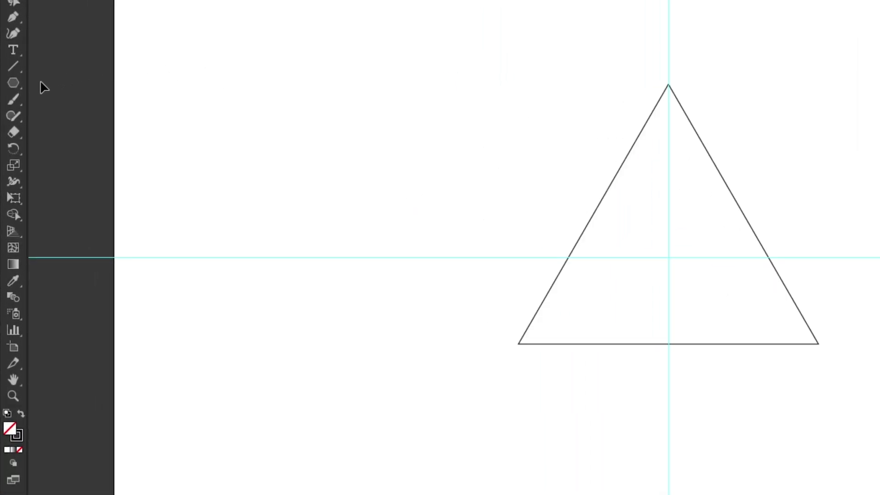
{"action": "right_click", "coordinate": [13, 137]}
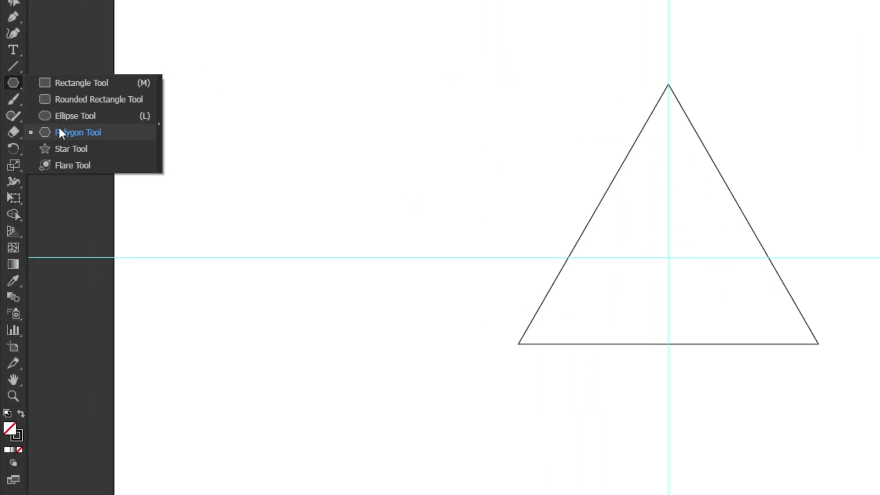
{"action": "left_click", "coordinate": [68, 137]}
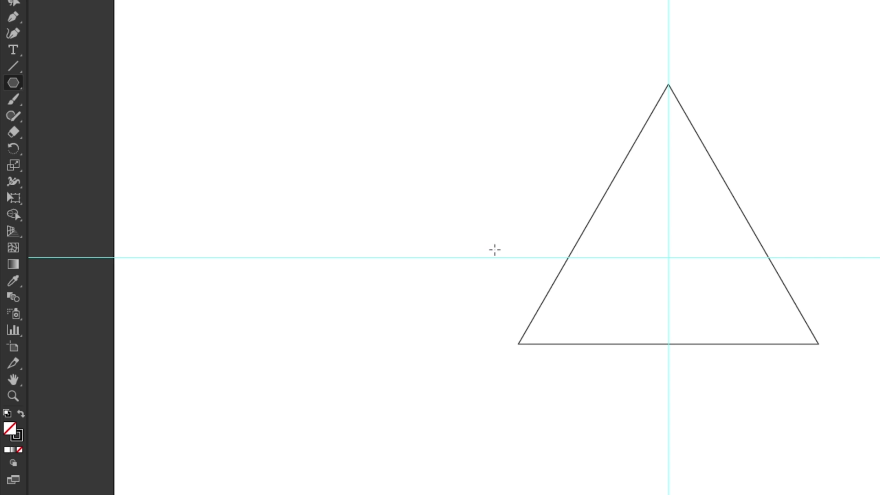
{"action": "left_click", "coordinate": [668, 257]}
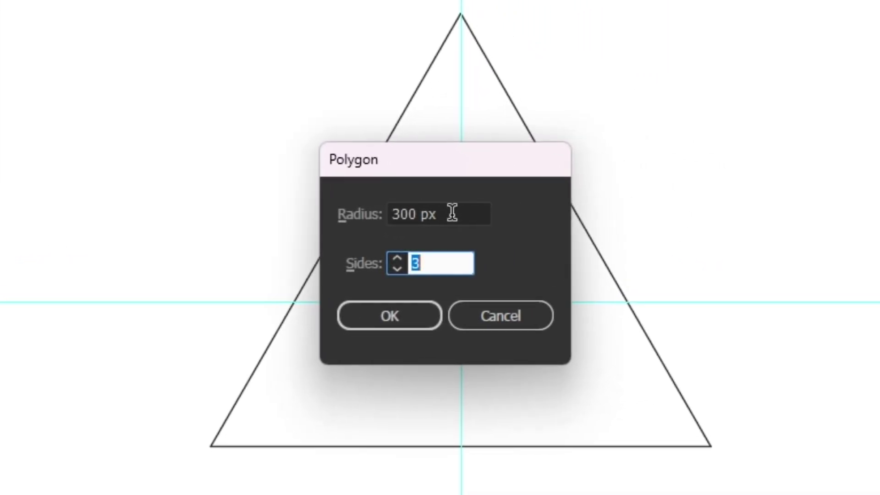
{"action": "left_click", "coordinate": [452, 213]}
{"action": "type", "text": "1"}
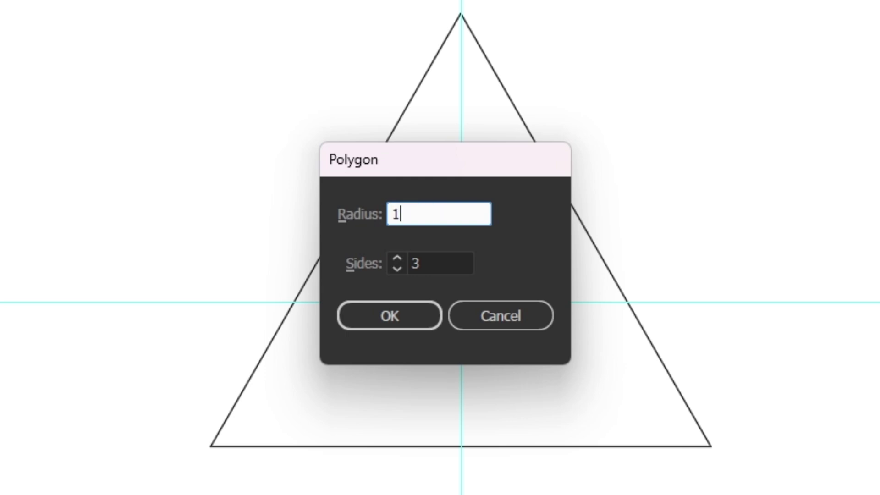
{"action": "type", "text": "10"}
{"action": "left_click", "coordinate": [386, 309]}
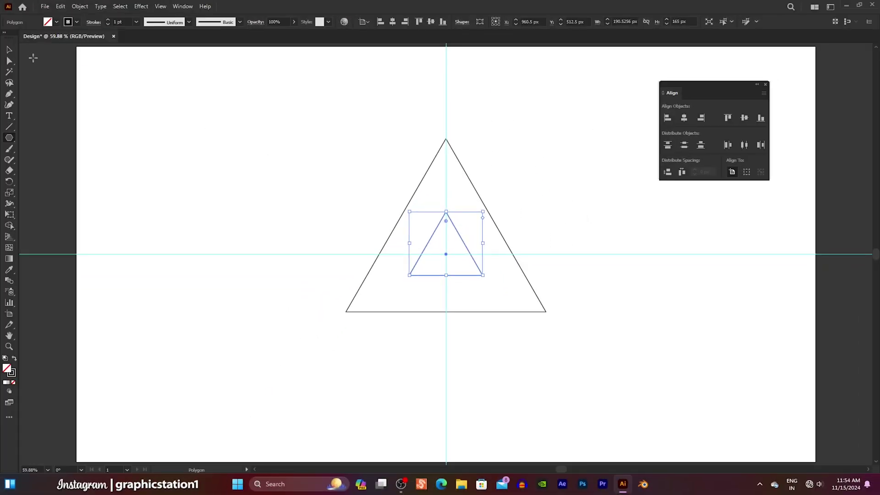
{"action": "left_click", "coordinate": [9, 49]}
{"action": "left_click", "coordinate": [156, 138]}
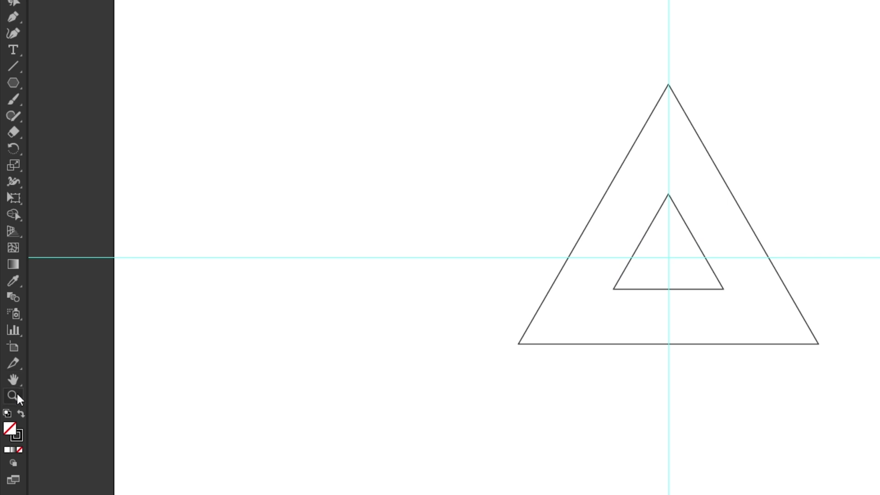
{"action": "left_click", "coordinate": [16, 393]}
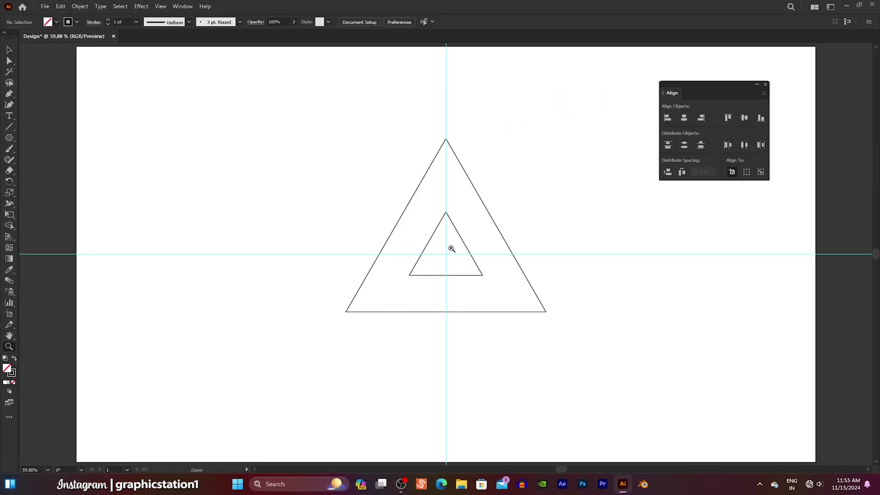
Zoom in, Paste in Place a copy of the inner triangle, and Shift-scale it downward
{"action": "left_click_drag", "start_coordinate": [451, 249], "coordinate": [516, 289]}
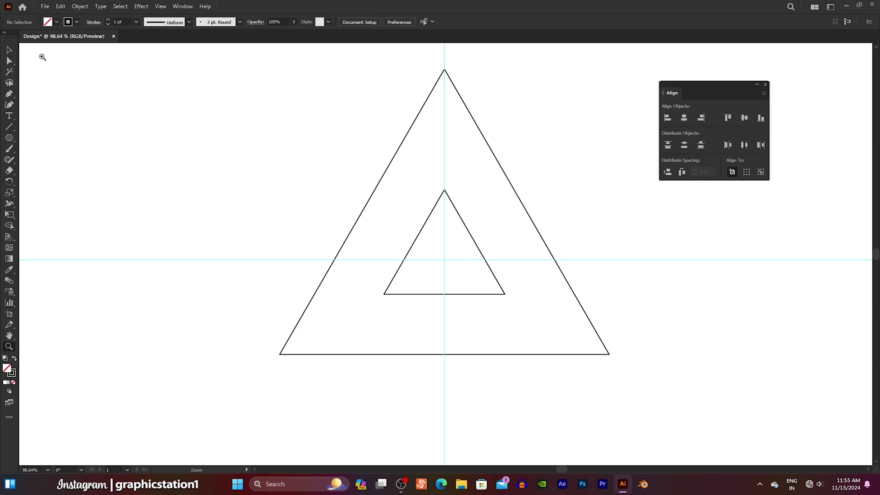
{"action": "left_click", "coordinate": [11, 50]}
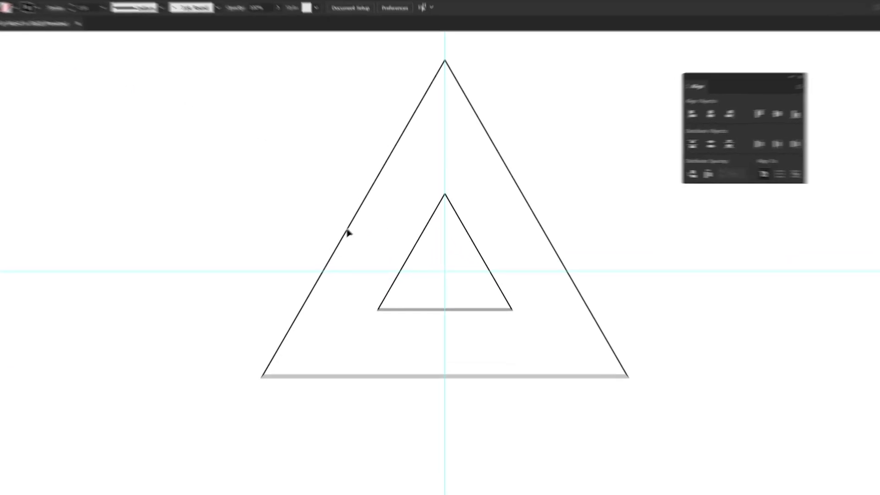
{"action": "left_click_drag", "start_coordinate": [423, 302], "coordinate": [424, 304]}
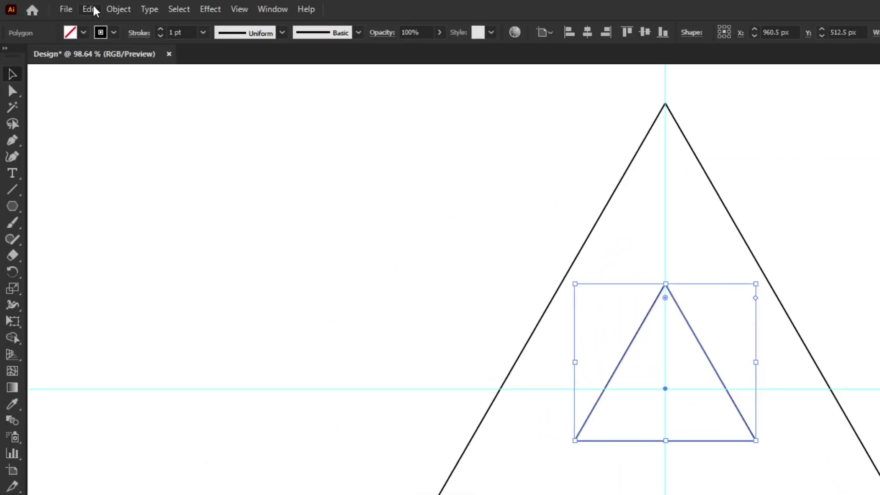
{"action": "left_click", "coordinate": [90, 10]}
{"action": "left_click", "coordinate": [103, 77]}
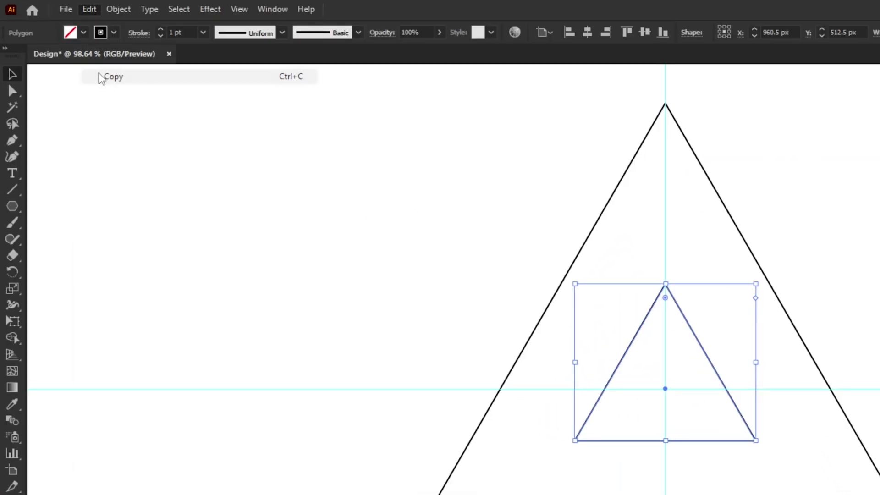
{"action": "left_click", "coordinate": [91, 14]}
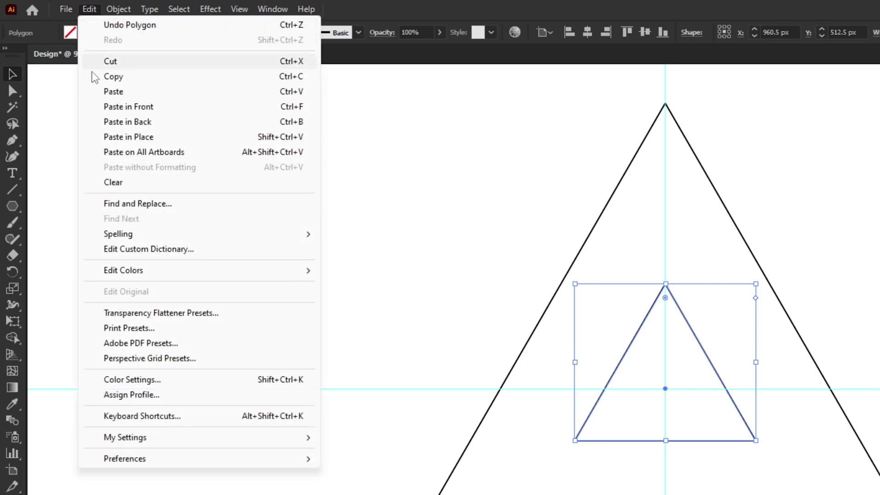
{"action": "left_click", "coordinate": [94, 136]}
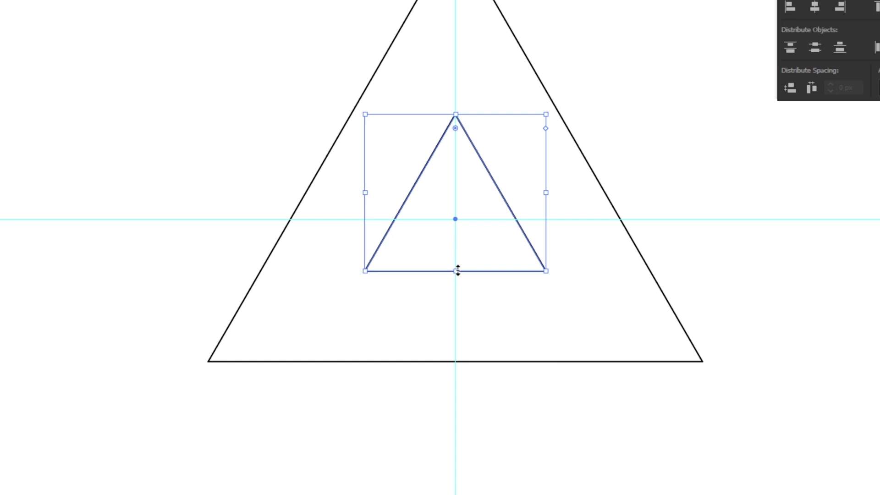
{"action": "left_click_drag", "start_coordinate": [457, 270], "coordinate": [462, 319]}
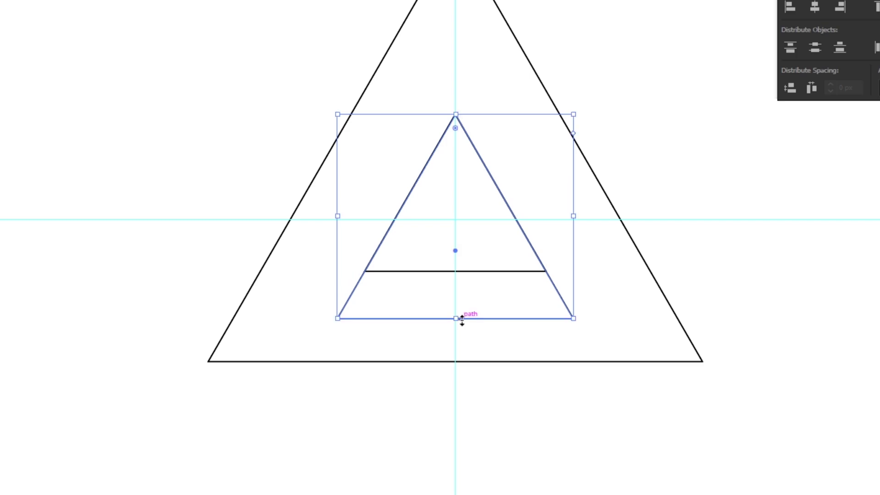
{"action": "left_click", "coordinate": [265, 292]}
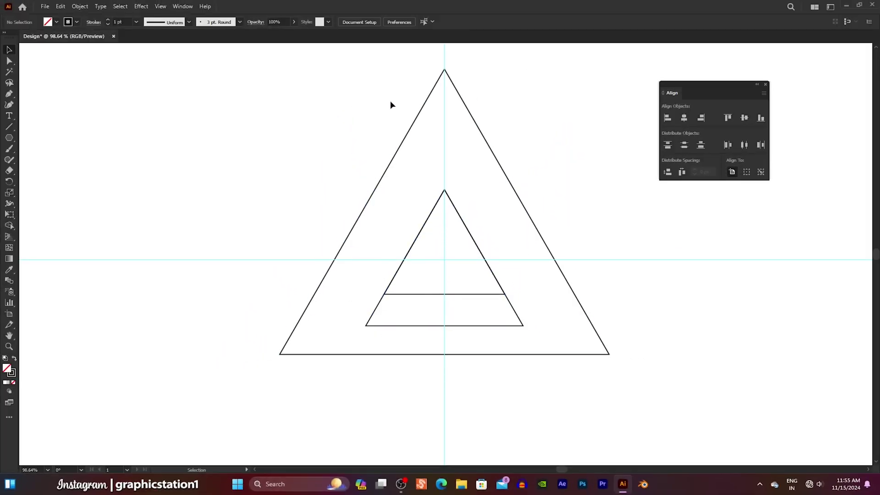
Heavily round the outer triangle's corners with its live corner widget
{"action": "left_click", "coordinate": [445, 130]}
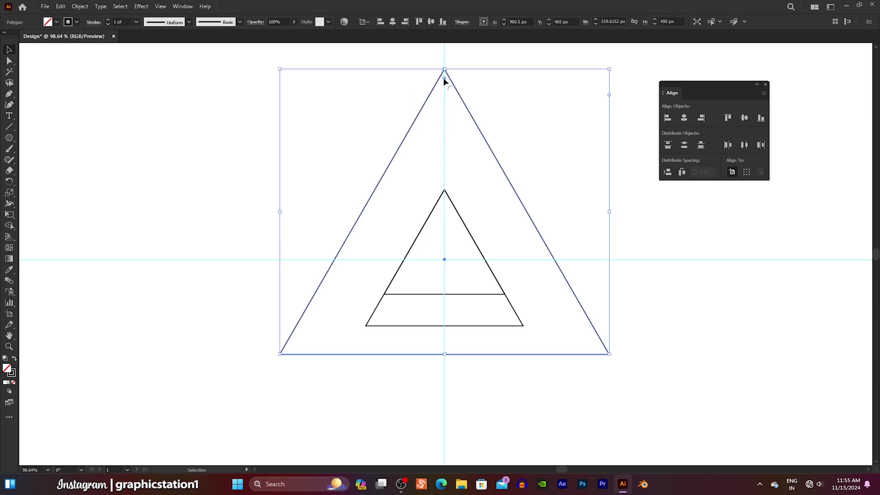
{"action": "left_click_drag", "start_coordinate": [444, 78], "coordinate": [447, 195]}
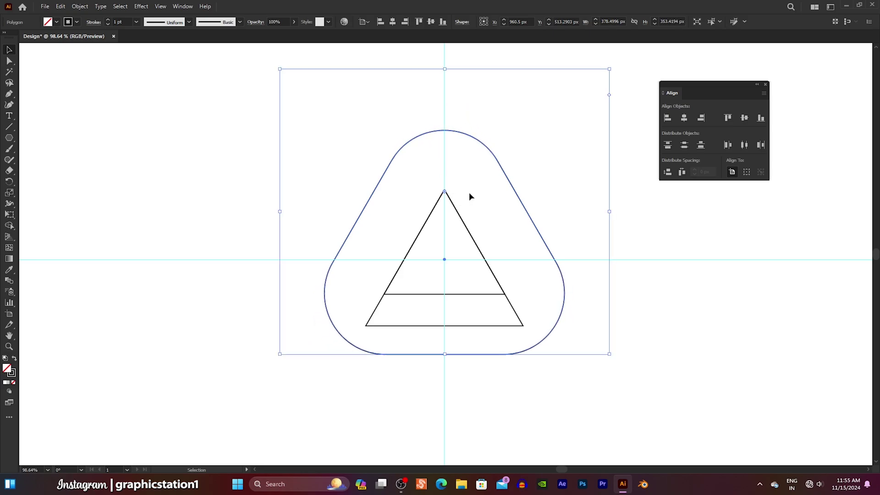
{"action": "left_click", "coordinate": [544, 195]}
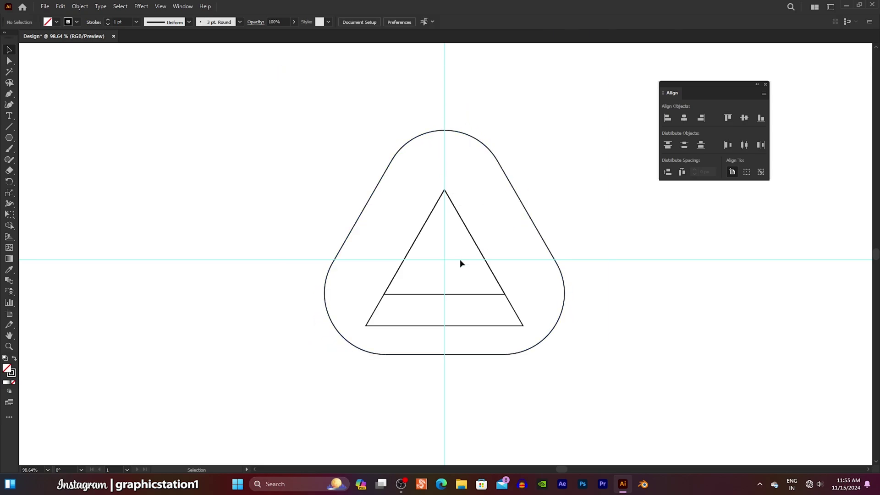
Slightly round the small inner triangle's corners with its corner widget
{"action": "left_click", "coordinate": [450, 304]}
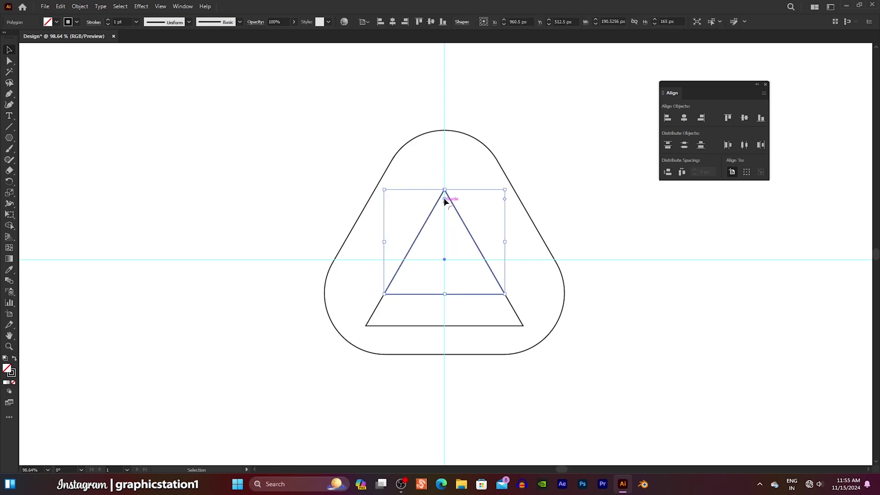
{"action": "left_click_drag", "start_coordinate": [445, 201], "coordinate": [443, 205]}
{"action": "left_click", "coordinate": [479, 214]}
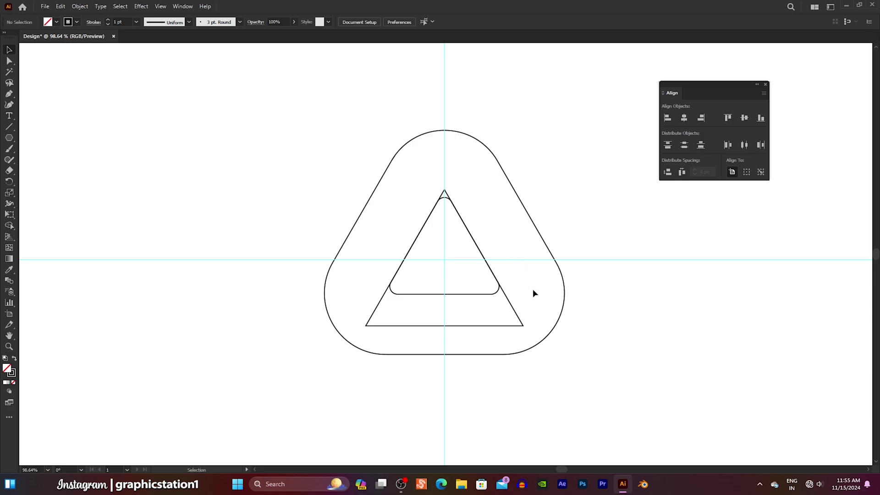
{"action": "left_click_drag", "start_coordinate": [519, 325], "coordinate": [509, 340]}
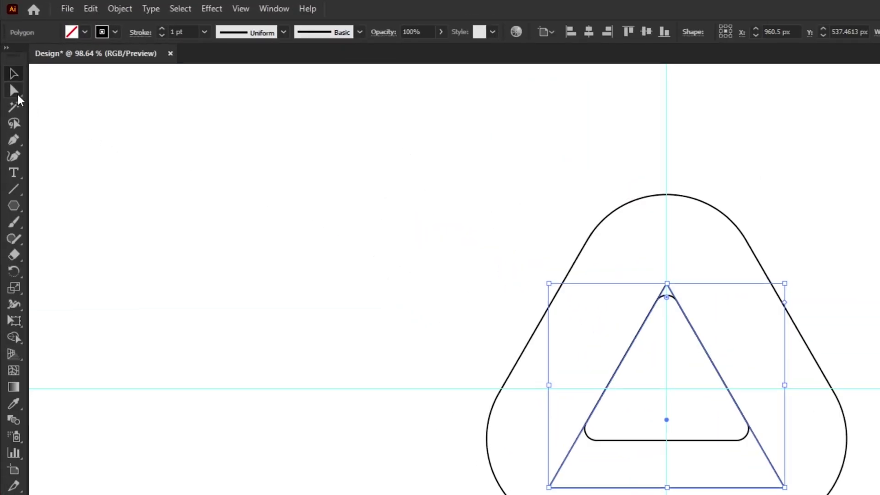
With Direct Selection, turn the larger inner triangle's bottom-right anchor into a wide curve
{"action": "left_click", "coordinate": [15, 93]}
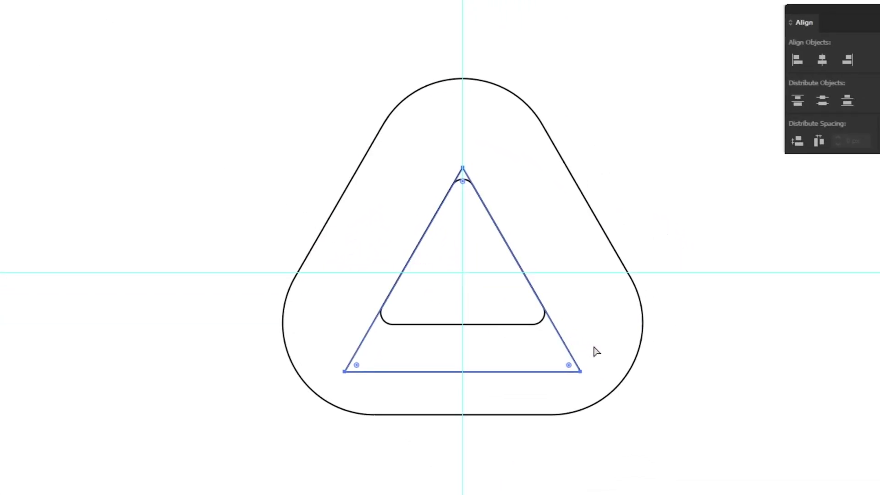
{"action": "left_click_drag", "start_coordinate": [592, 346], "coordinate": [558, 388]}
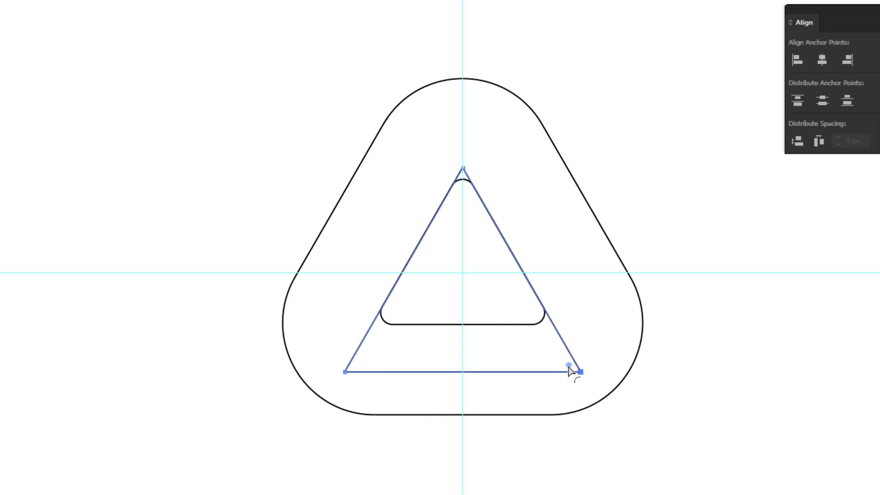
{"action": "left_click_drag", "start_coordinate": [568, 367], "coordinate": [498, 334]}
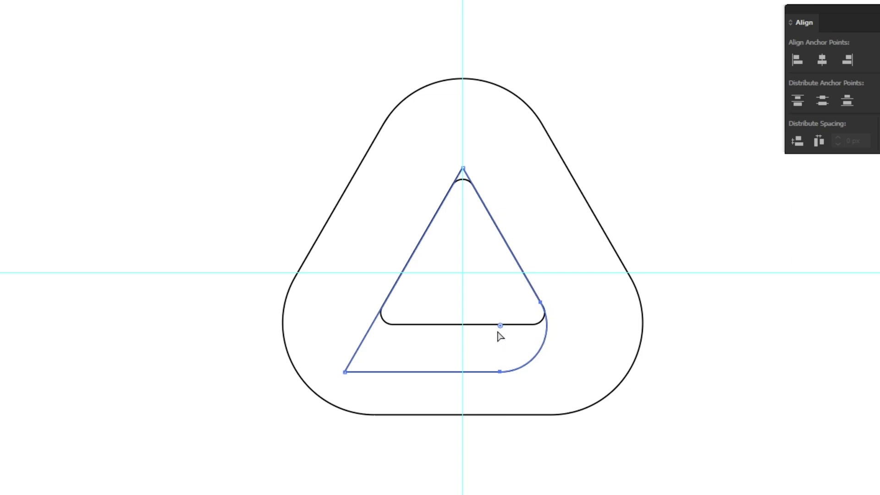
{"action": "left_click", "coordinate": [575, 339]}
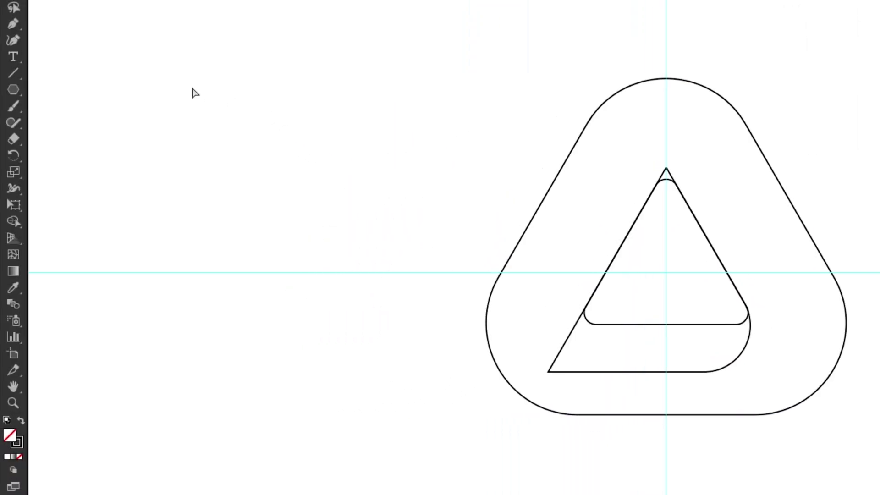
Draw a horizontal line from the small triangle's base leftward past the enlarged triangle's edge
{"action": "left_click", "coordinate": [14, 77]}
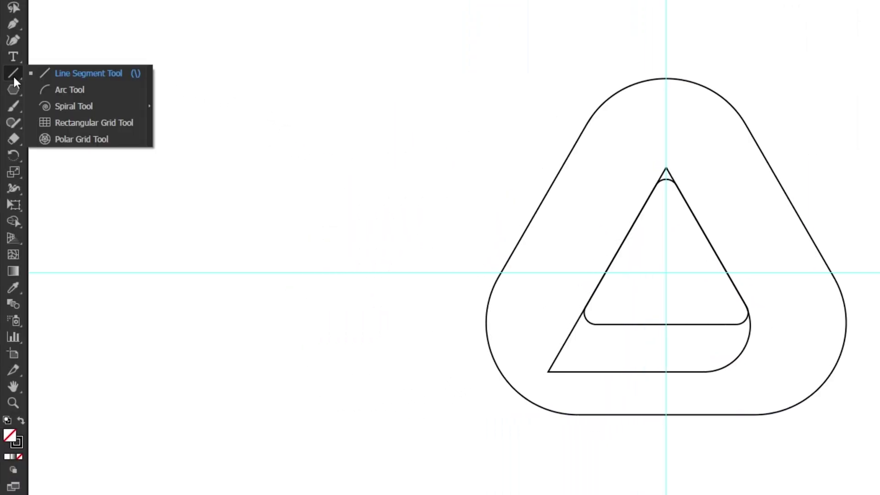
{"action": "left_click", "coordinate": [76, 76]}
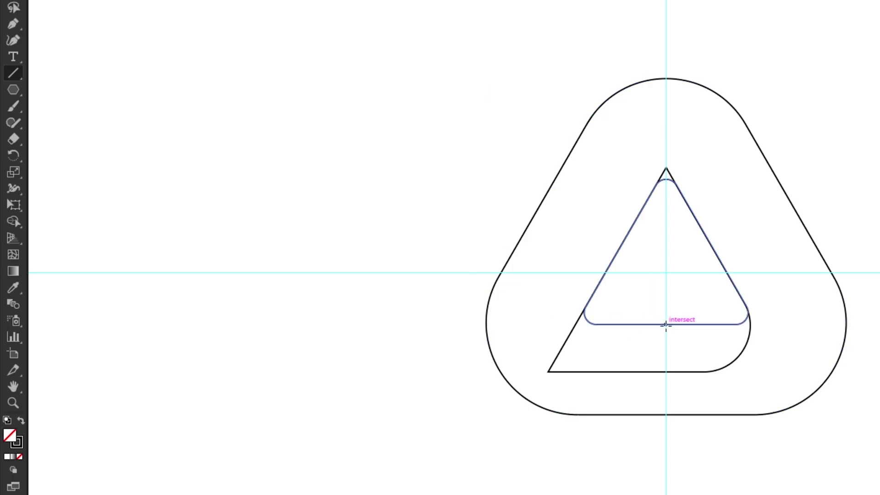
{"action": "left_click_drag", "start_coordinate": [666, 325], "coordinate": [544, 326]}
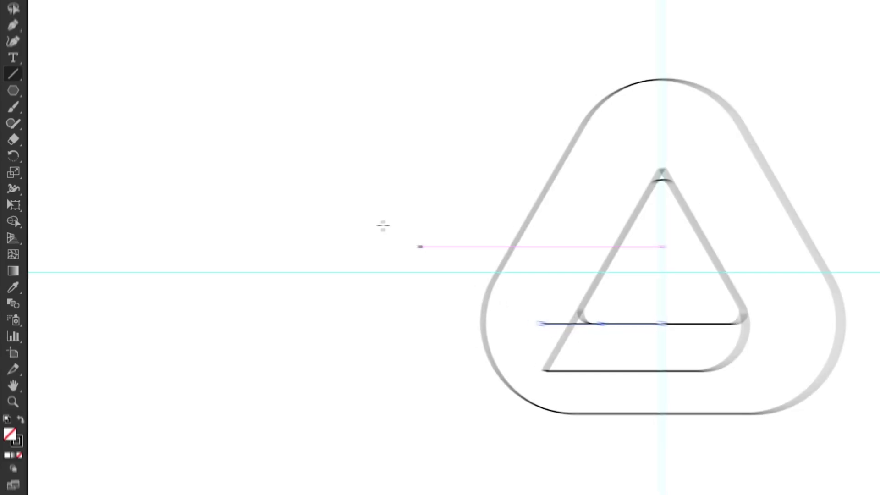
{"action": "key", "text": "v"}
{"action": "left_click", "coordinate": [136, 125]}
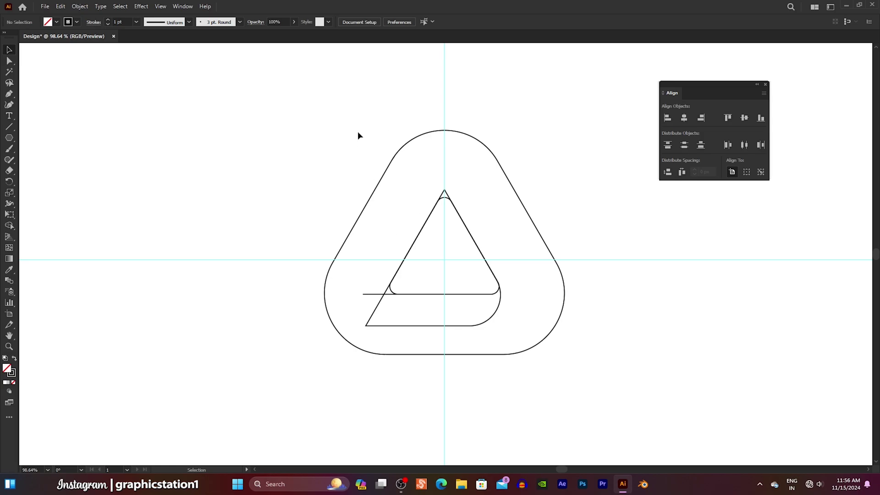
Use Shape Builder with a black fill to turn the bottom band region into a black shape
{"action": "left_click_drag", "start_coordinate": [357, 115], "coordinate": [535, 365]}
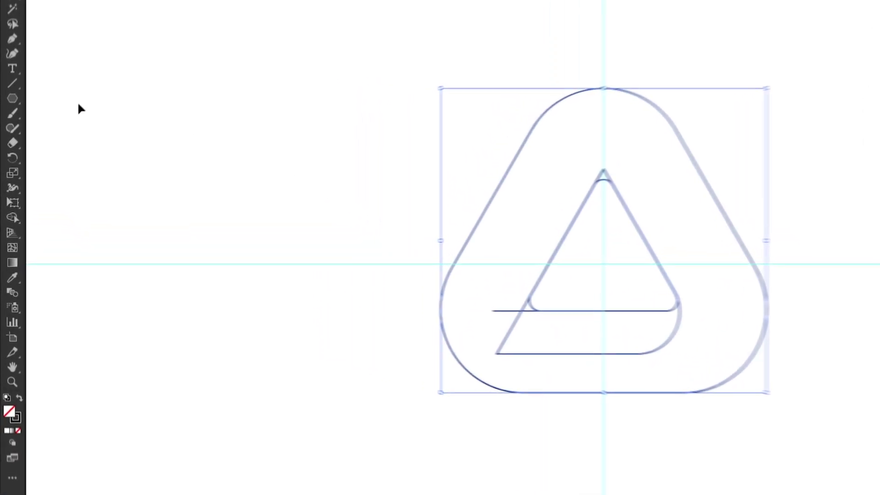
{"action": "left_click", "coordinate": [21, 221]}
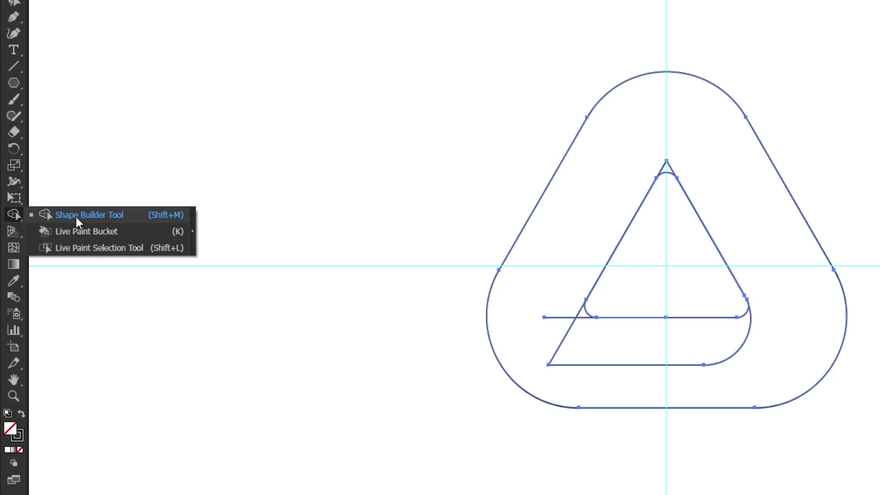
{"action": "left_click", "coordinate": [92, 216]}
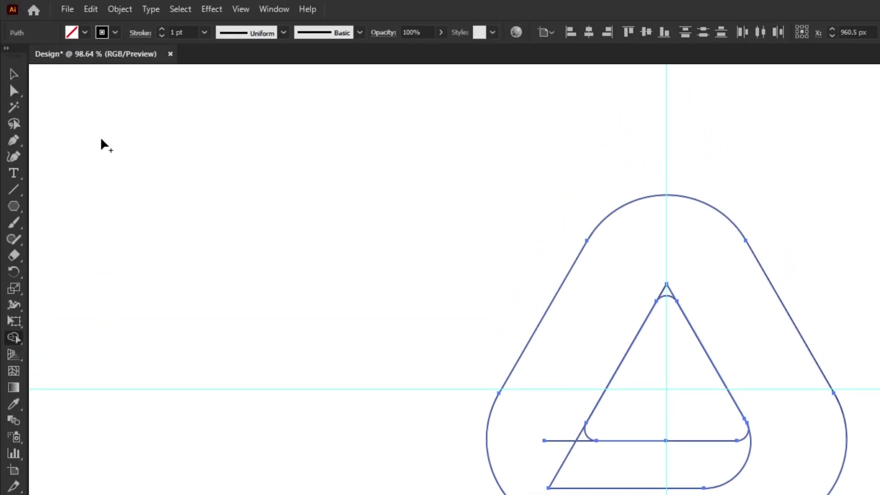
{"action": "left_click", "coordinate": [87, 32]}
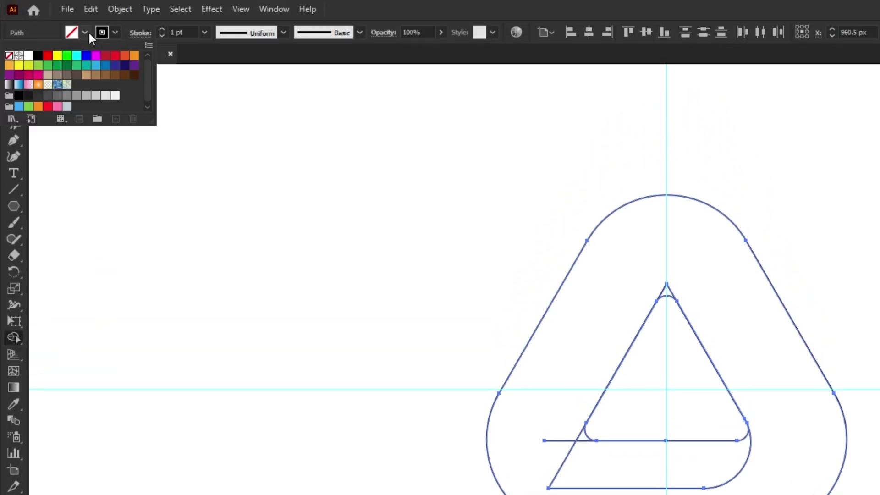
{"action": "left_click", "coordinate": [38, 56]}
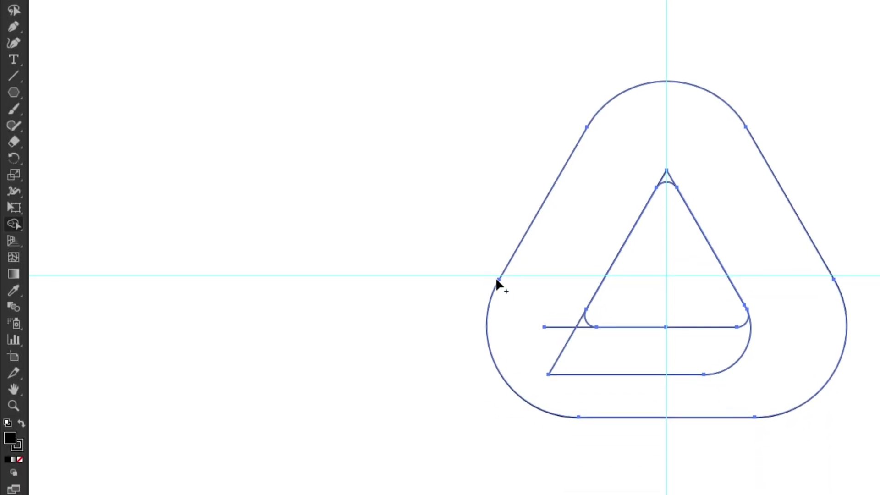
{"action": "left_click_drag", "start_coordinate": [626, 339], "coordinate": [660, 347]}
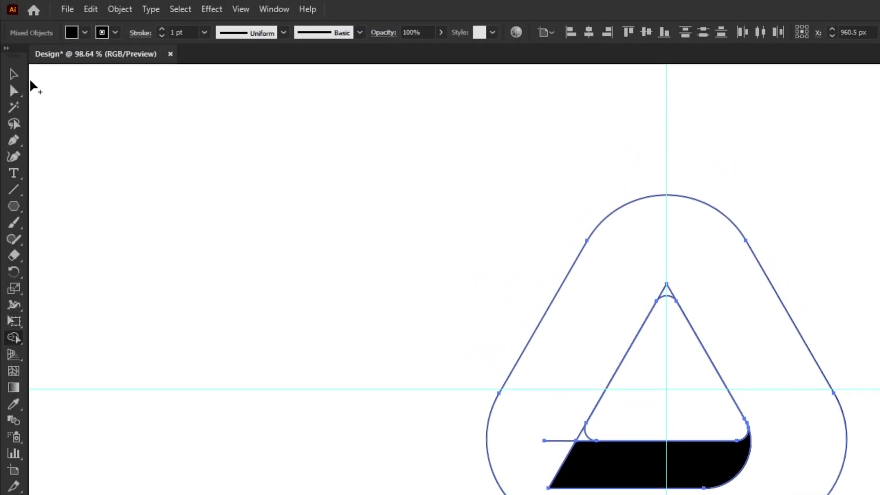
Copy the black lower band and marquee-select the whole outlined logo artwork
{"action": "left_click", "coordinate": [20, 79]}
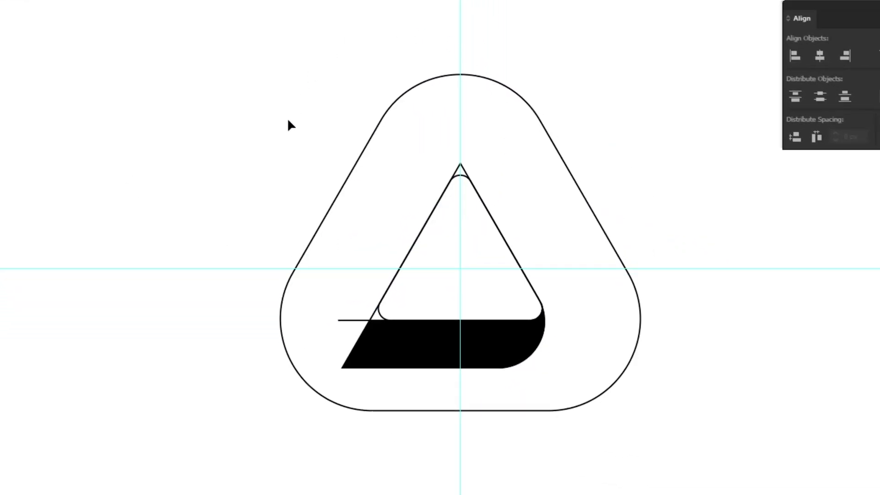
{"action": "left_click", "coordinate": [418, 339]}
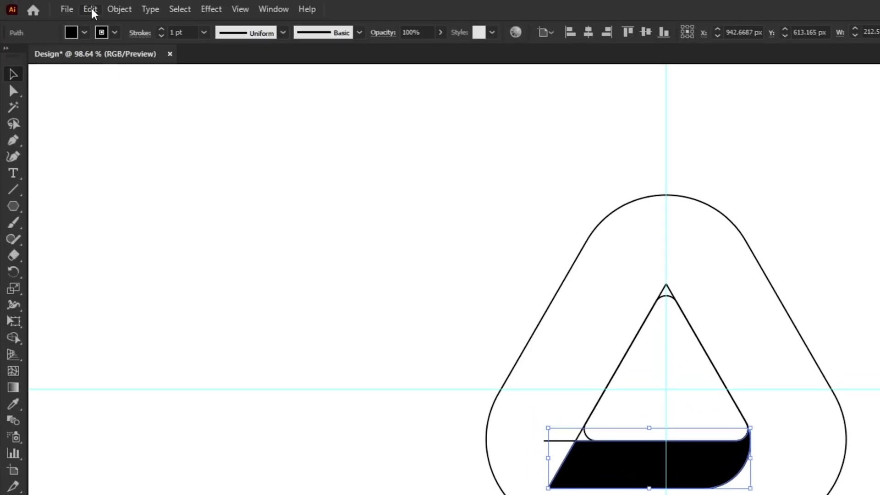
{"action": "left_click", "coordinate": [92, 9]}
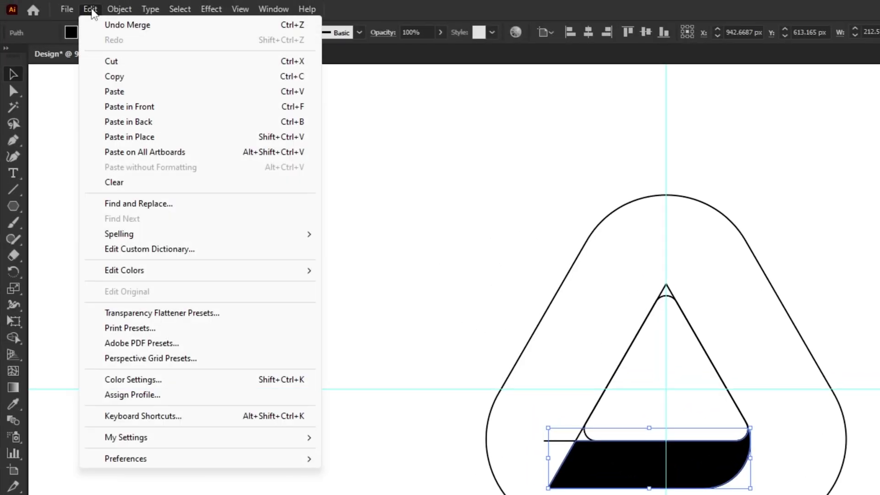
{"action": "left_click", "coordinate": [101, 77]}
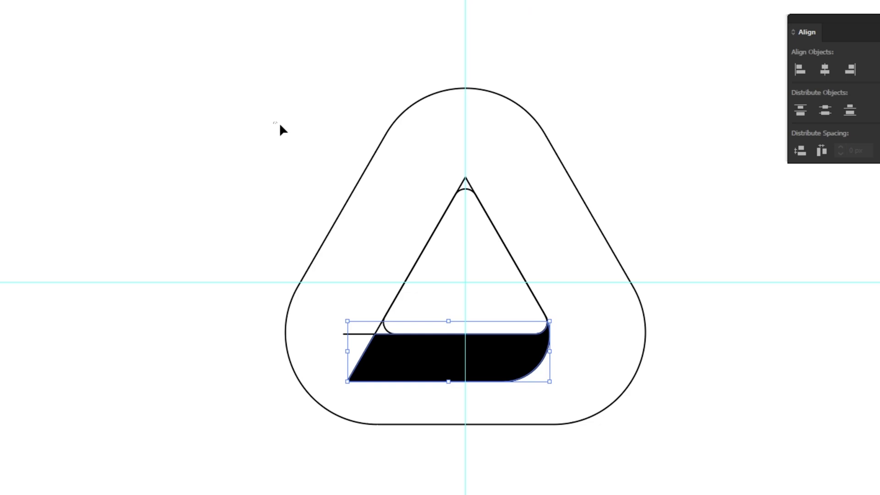
{"action": "left_click_drag", "start_coordinate": [279, 125], "coordinate": [621, 419]}
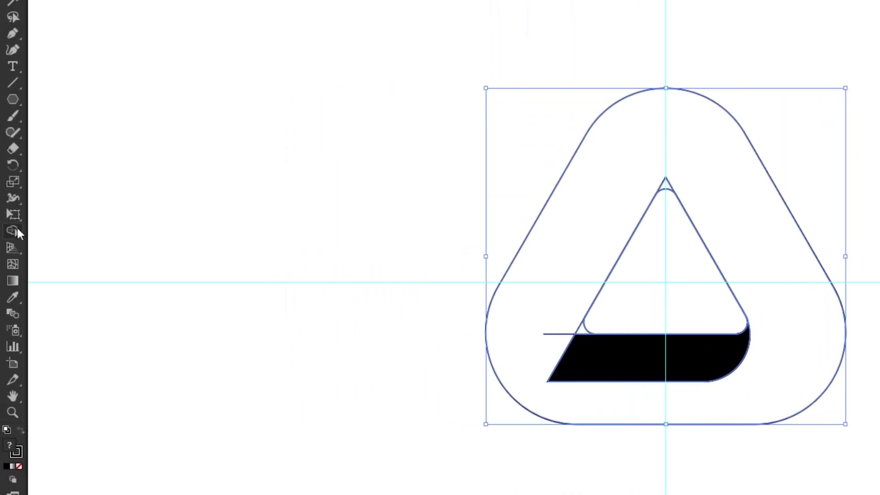
Shape Builder-merge the black band and inner-tip sliver into one light-grey ring
{"action": "left_click", "coordinate": [16, 230]}
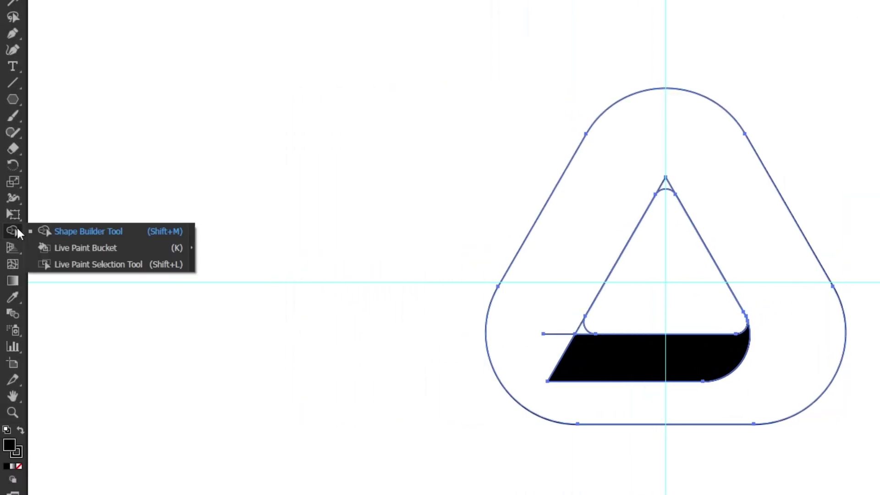
{"action": "left_click", "coordinate": [78, 232]}
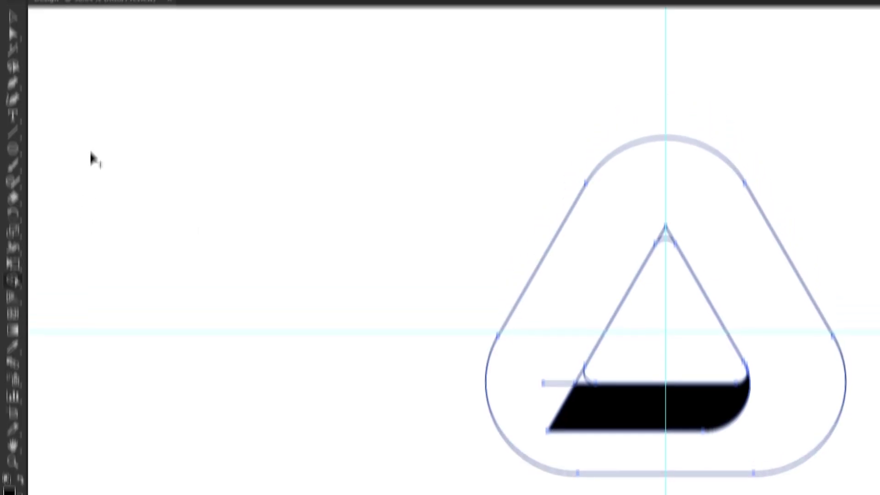
{"action": "left_click", "coordinate": [87, 36]}
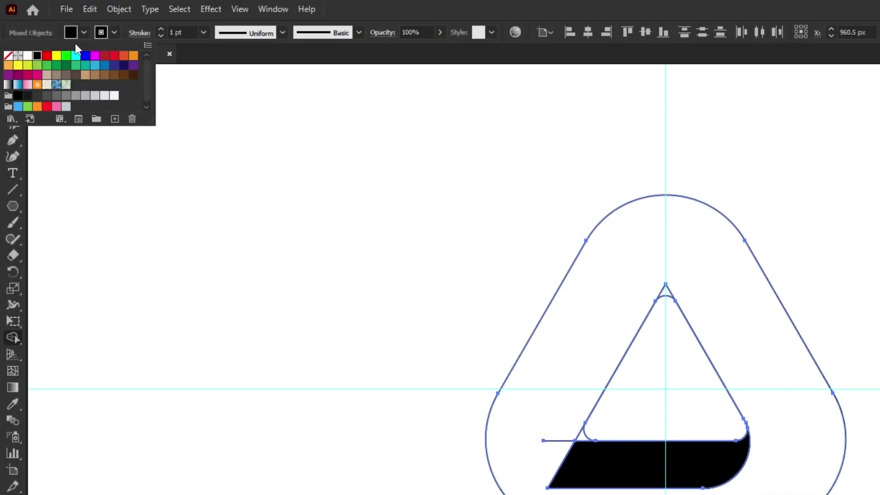
{"action": "left_click", "coordinate": [85, 95]}
{"action": "left_click", "coordinate": [124, 173]}
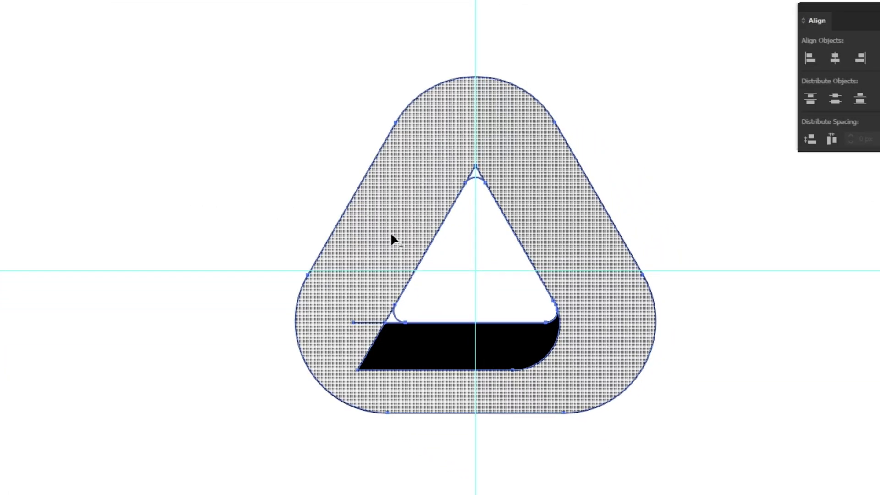
{"action": "left_click_drag", "start_coordinate": [393, 323], "coordinate": [397, 344]}
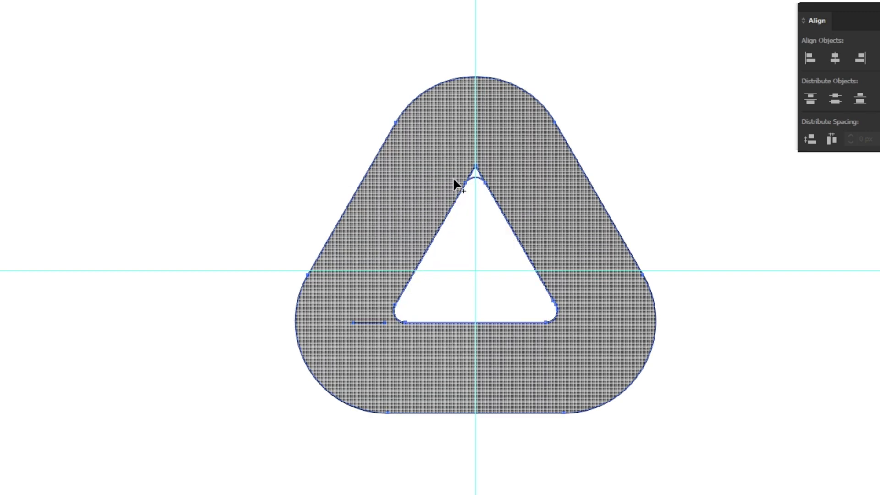
{"action": "left_click", "coordinate": [477, 174]}
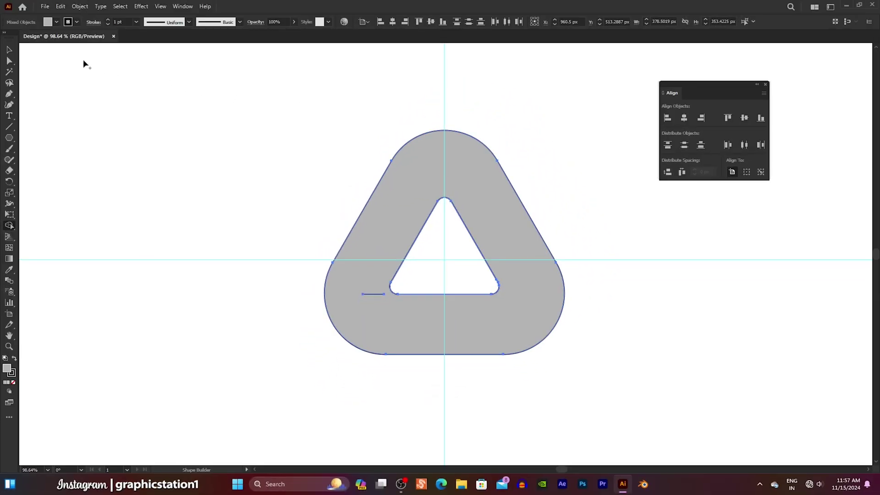
Deselect and move the stray short line to the upper left
{"action": "left_click", "coordinate": [9, 50]}
{"action": "left_click", "coordinate": [145, 134]}
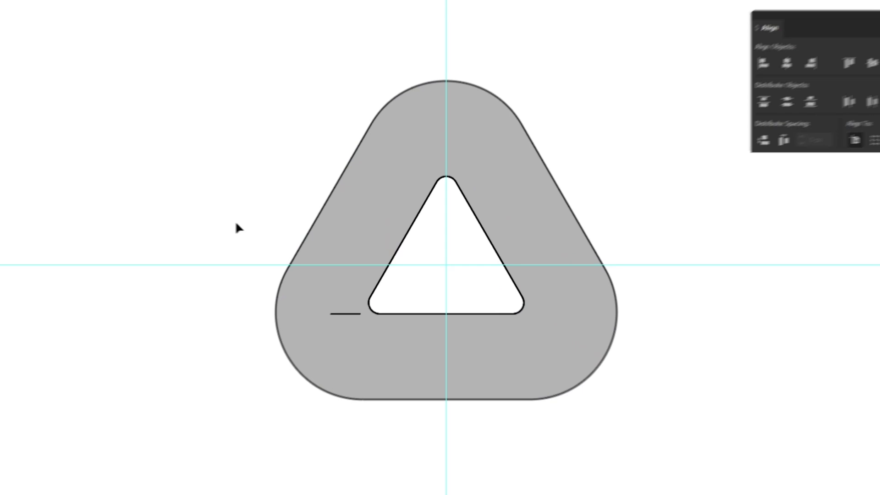
{"action": "left_click_drag", "start_coordinate": [335, 317], "coordinate": [208, 189]}
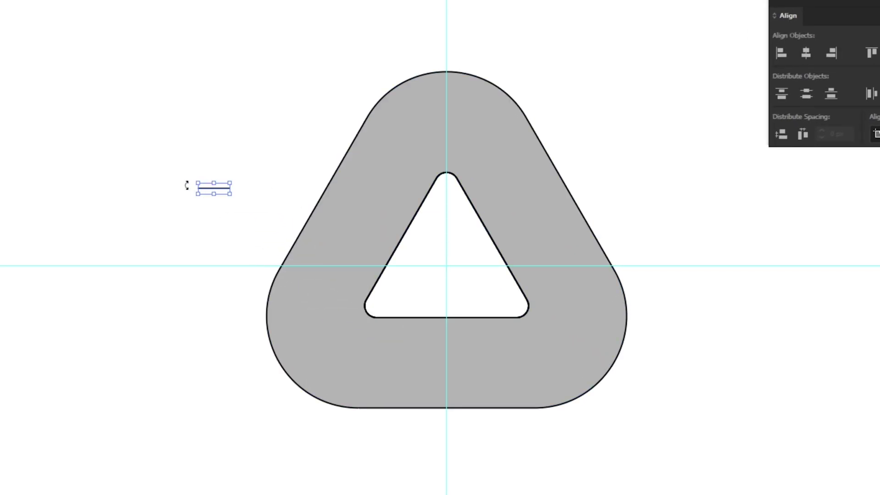
Paste the black band back in front, in its original place over the grey ring
{"action": "left_click", "coordinate": [147, 176]}
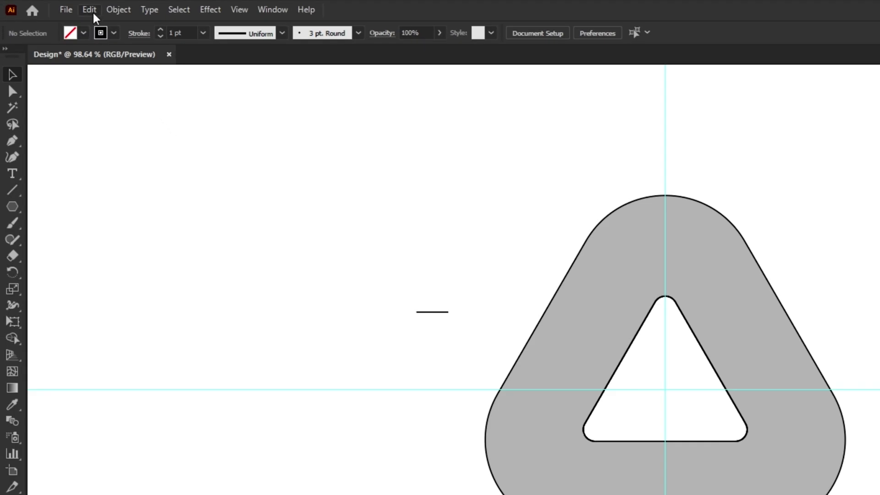
{"action": "left_click", "coordinate": [89, 10]}
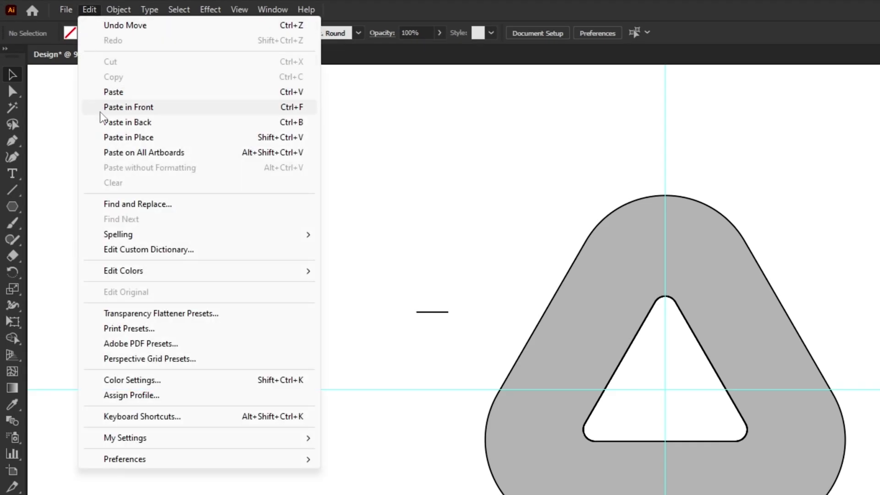
{"action": "left_click", "coordinate": [101, 138]}
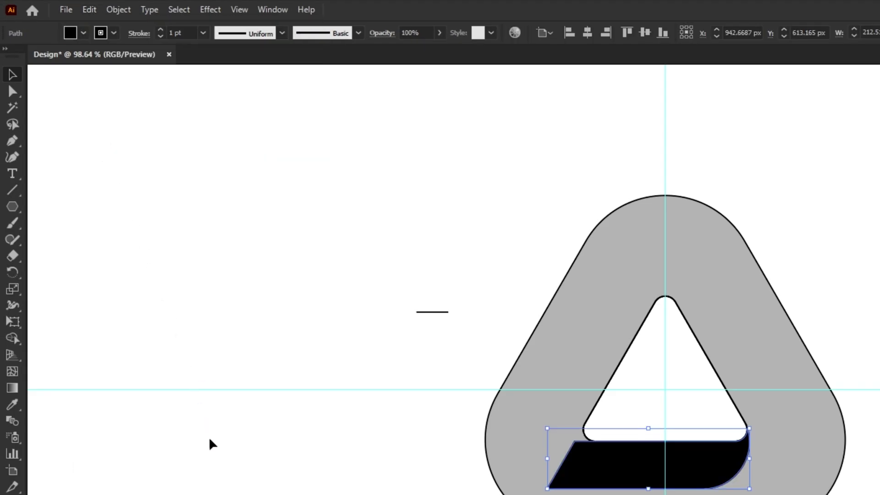
Delete the stray short line and matching inner outline using the Magic Wand
{"action": "left_click", "coordinate": [216, 465]}
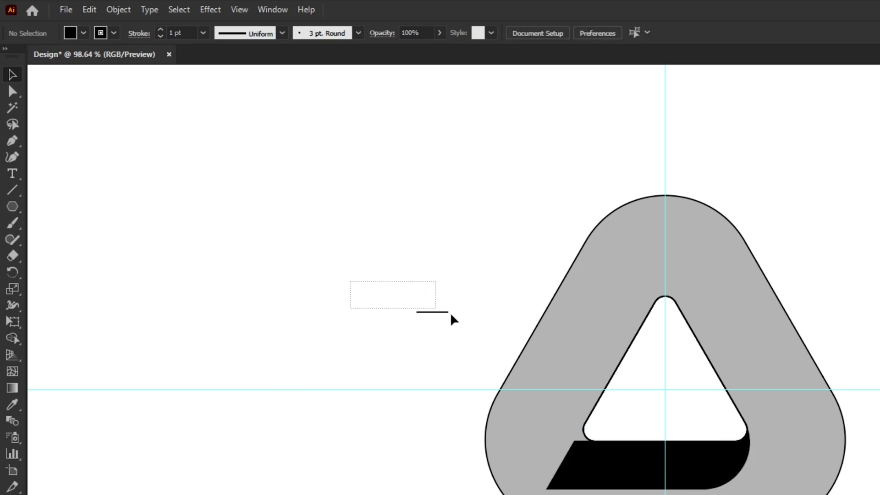
{"action": "left_click_drag", "start_coordinate": [350, 281], "coordinate": [468, 327]}
{"action": "left_click", "coordinate": [419, 349]}
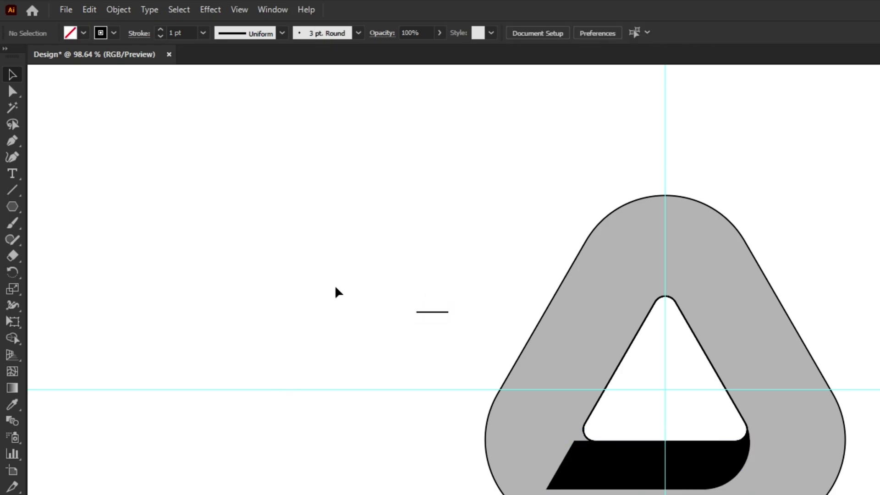
{"action": "left_click", "coordinate": [19, 111]}
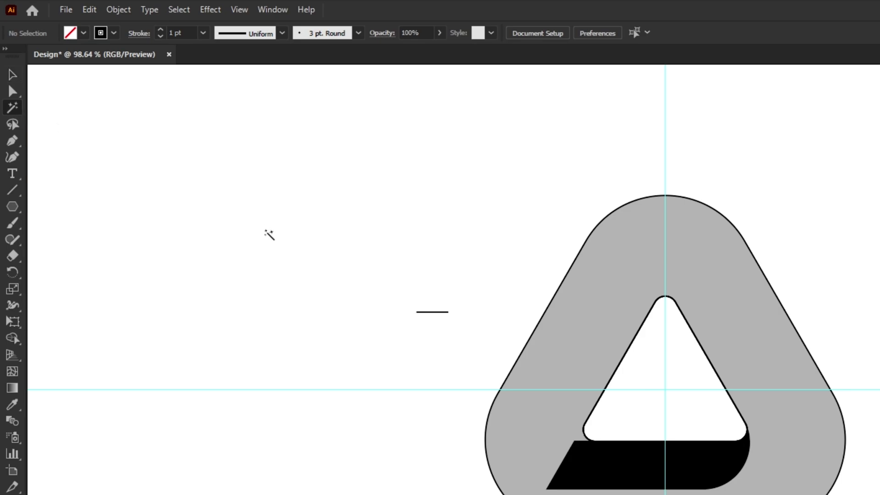
{"action": "left_click", "coordinate": [425, 312]}
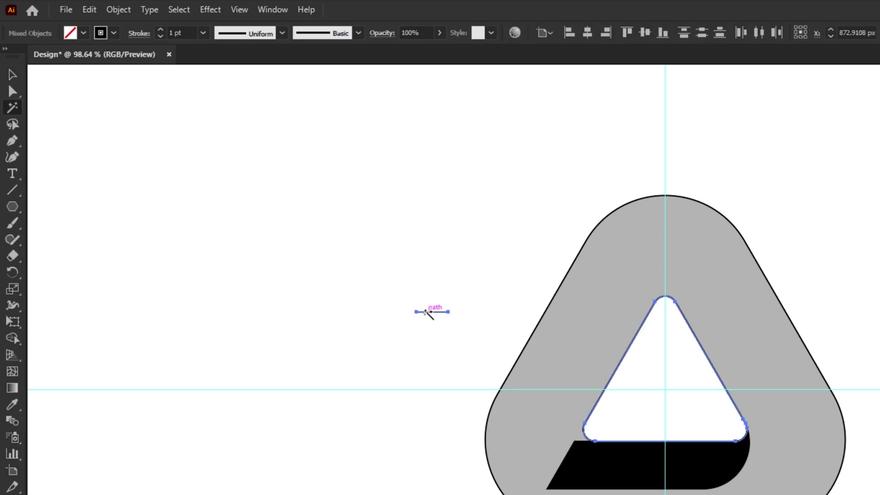
{"action": "key", "text": "Delete"}
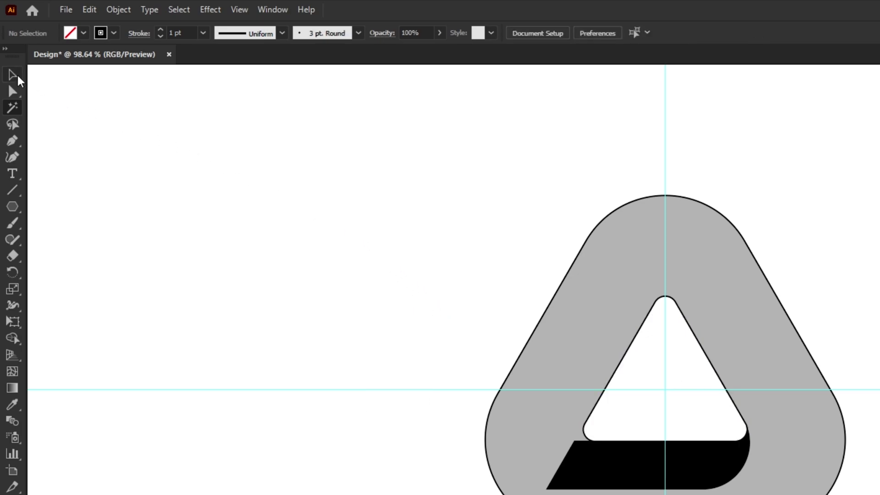
{"action": "left_click", "coordinate": [12, 74]}
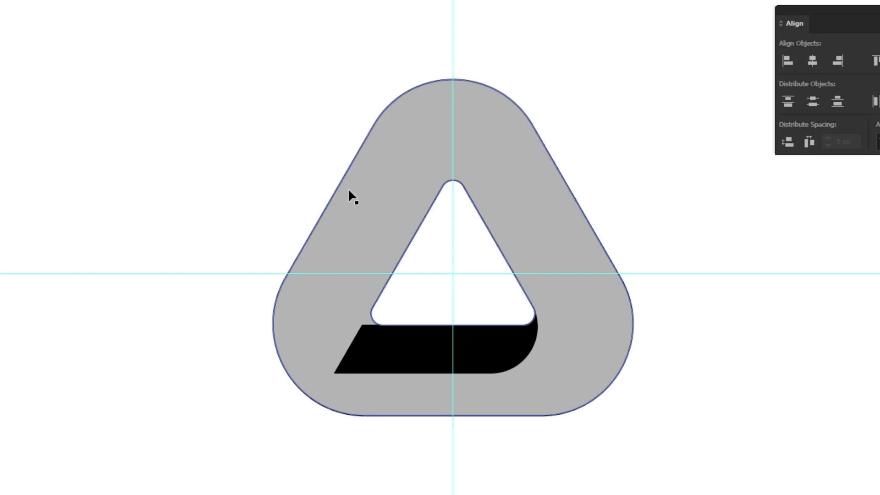
Apply the White, Black gradient preset to the grey triangle ring
{"action": "left_click", "coordinate": [369, 197]}
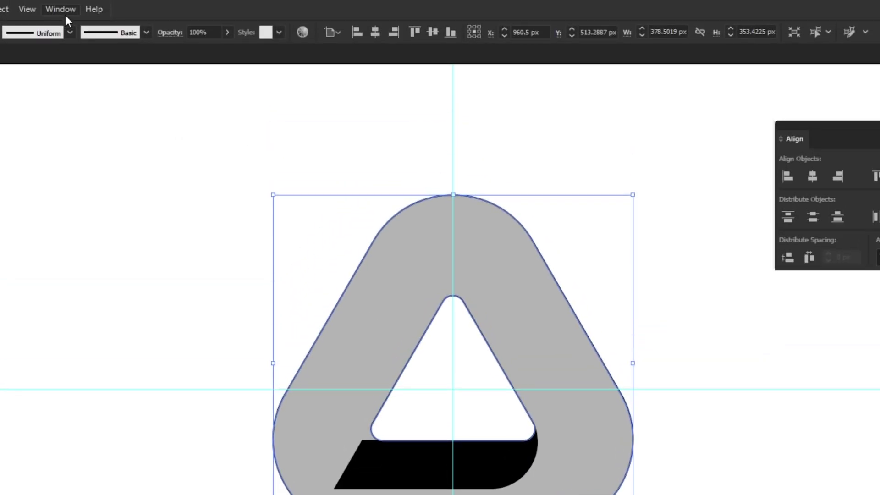
{"action": "left_click", "coordinate": [66, 15]}
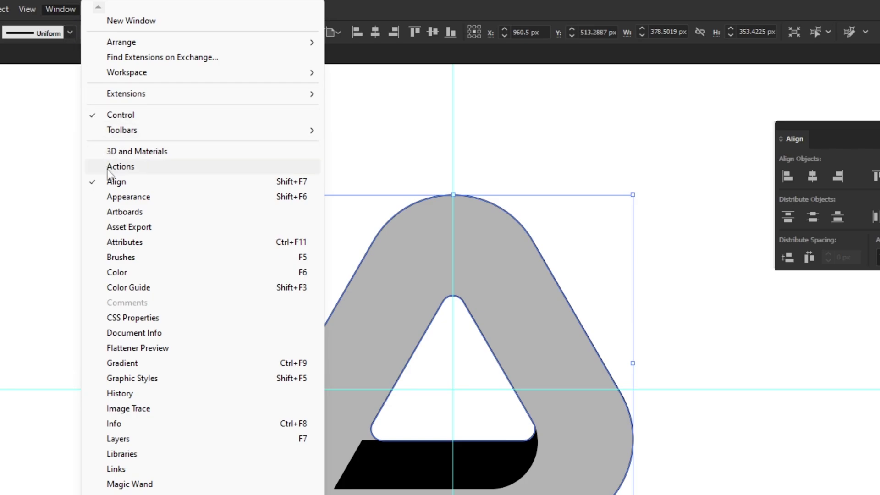
{"action": "left_click", "coordinate": [127, 364]}
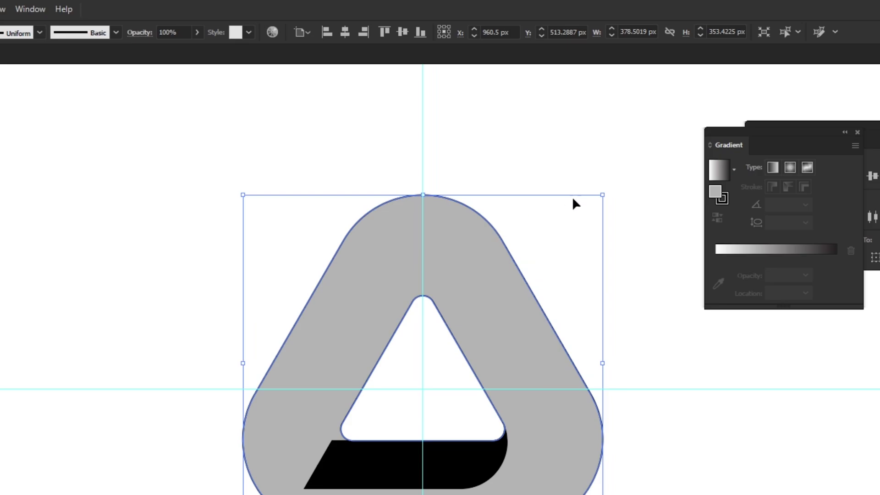
{"action": "left_click_drag", "start_coordinate": [761, 130], "coordinate": [662, 281]}
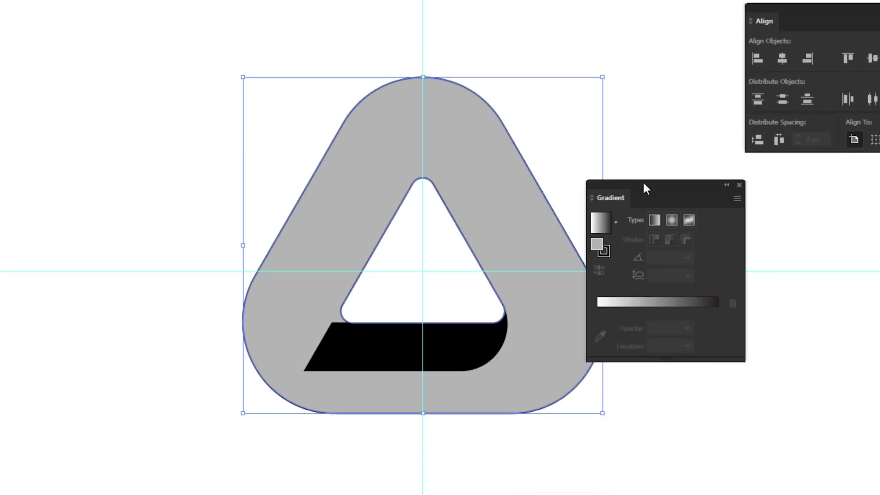
{"action": "left_click", "coordinate": [617, 222]}
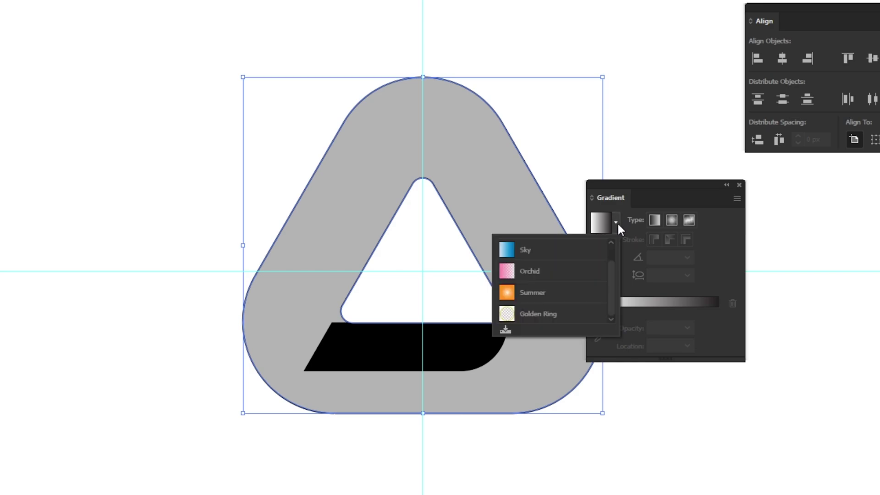
{"action": "left_click_drag", "start_coordinate": [612, 270], "coordinate": [611, 256]}
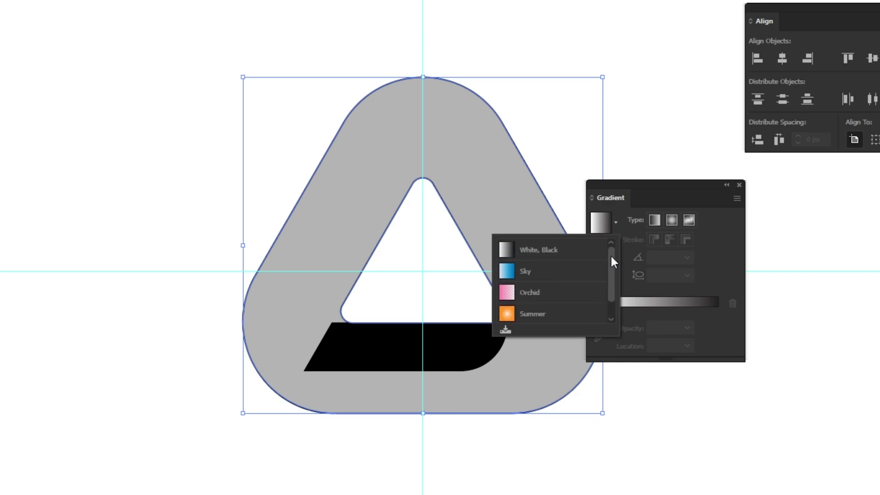
{"action": "left_click", "coordinate": [566, 251]}
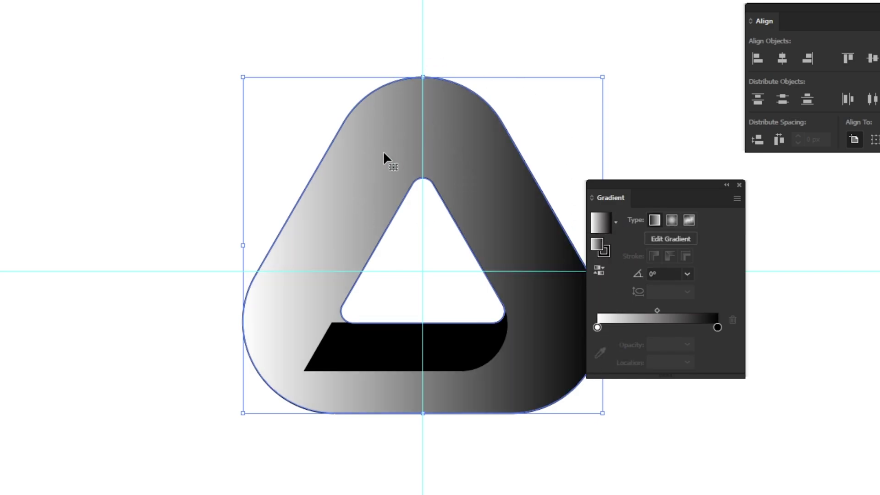
Change the gradient's black end stop to pink
{"action": "double_click", "coordinate": [719, 330]}
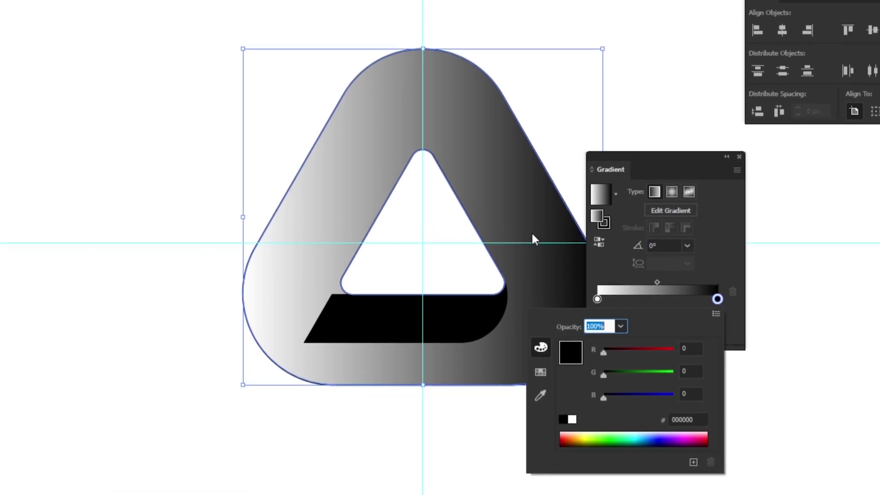
{"action": "left_click", "coordinate": [542, 370]}
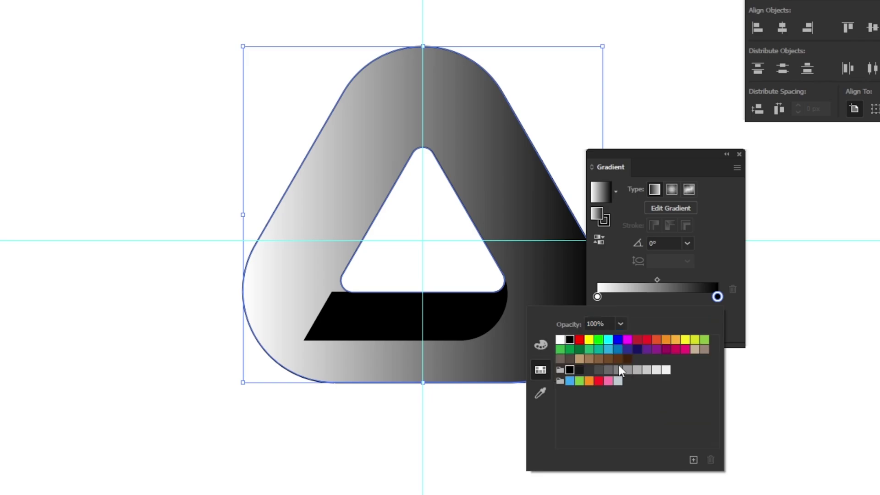
{"action": "left_click", "coordinate": [542, 345]}
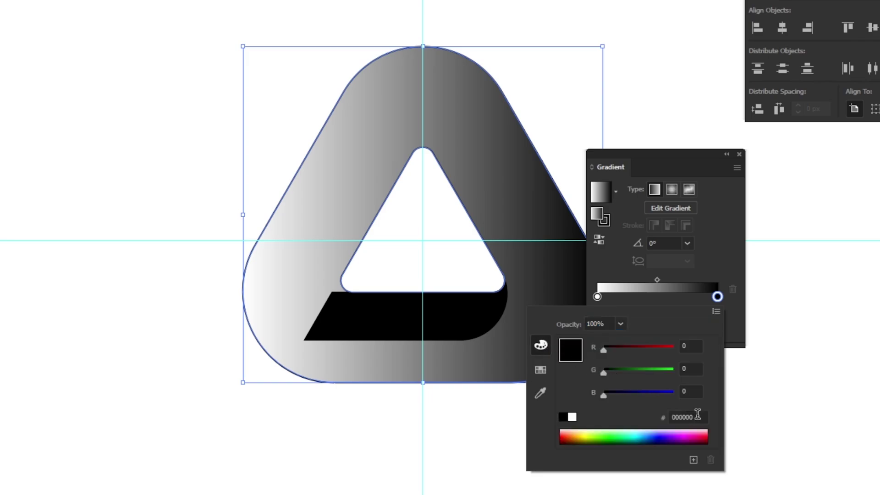
{"action": "left_click", "coordinate": [670, 415]}
{"action": "type", "text": "fddfe5"}
{"action": "key", "text": "Return"}
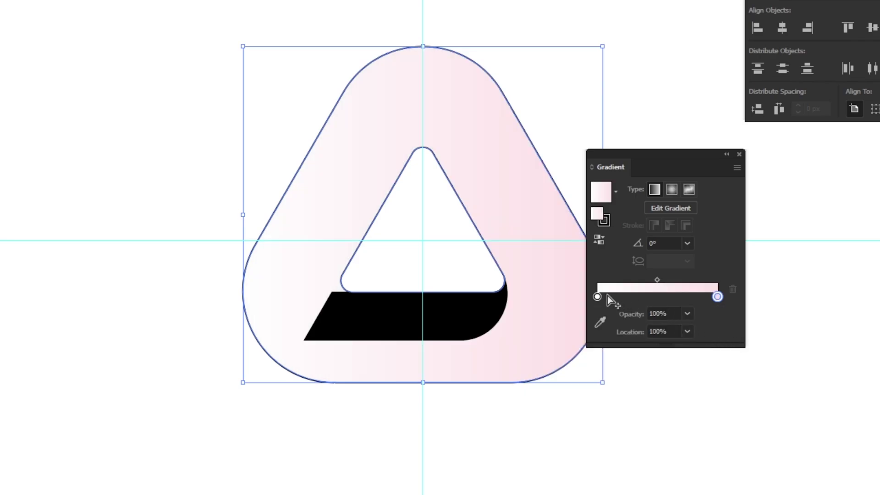
Set the white start stop to light pink fdd6de
{"action": "double_click", "coordinate": [597, 297]}
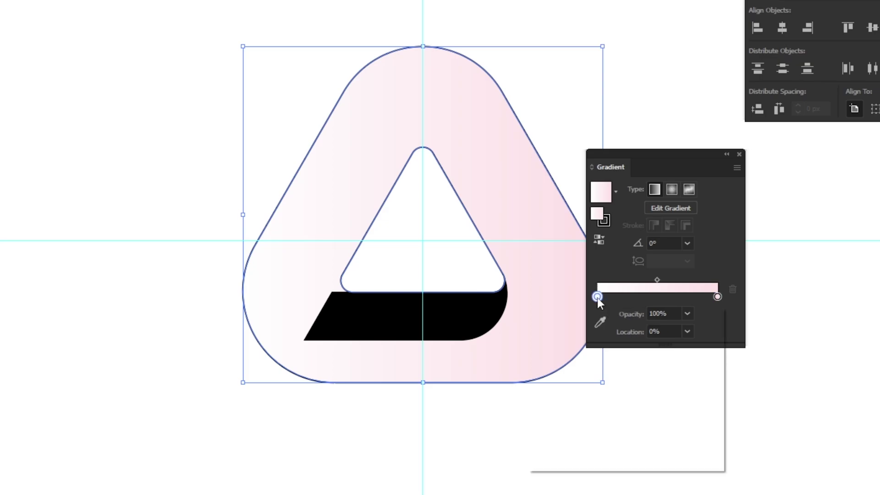
{"action": "left_click", "coordinate": [541, 368]}
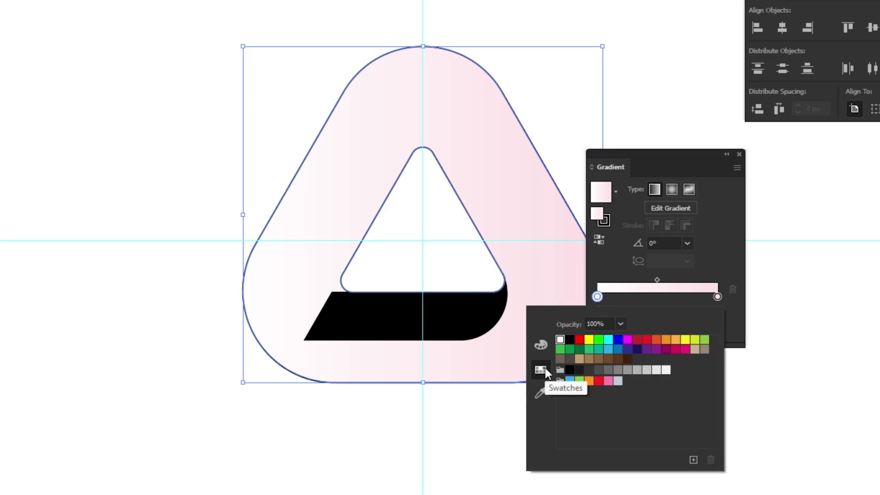
{"action": "left_click", "coordinate": [542, 345]}
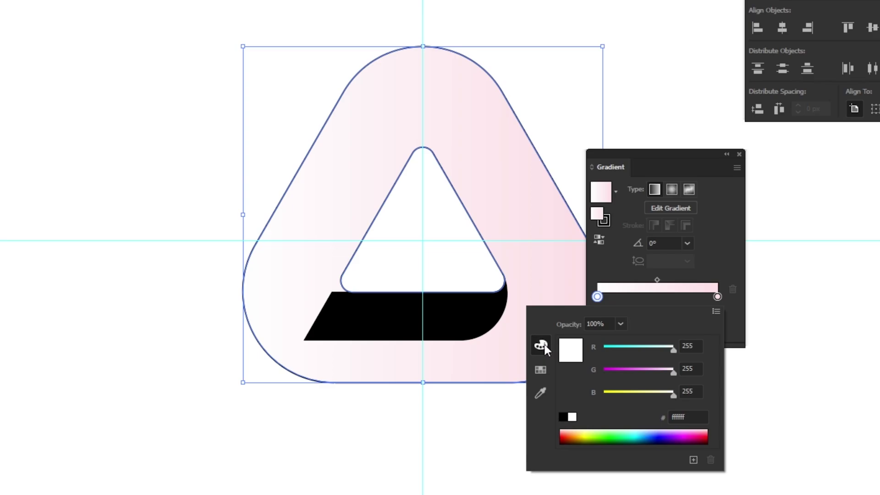
{"action": "left_click", "coordinate": [691, 412]}
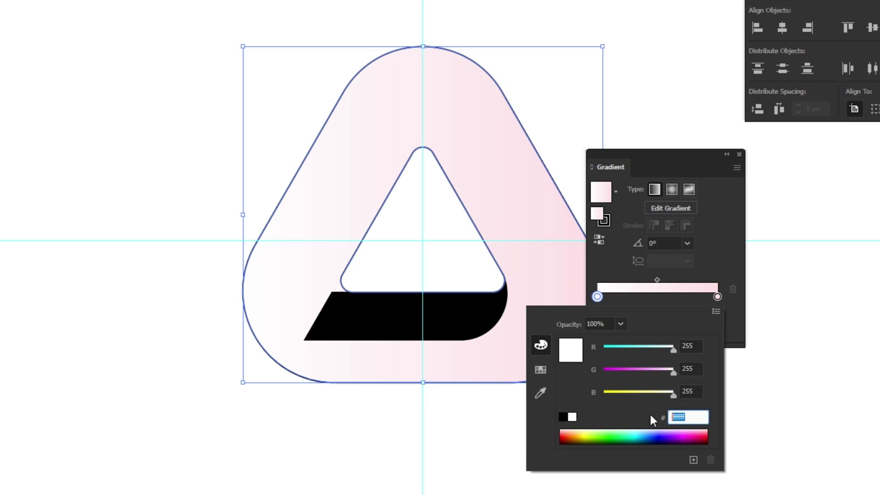
{"action": "type", "text": "fdd6de"}
{"action": "left_click", "coordinate": [730, 330]}
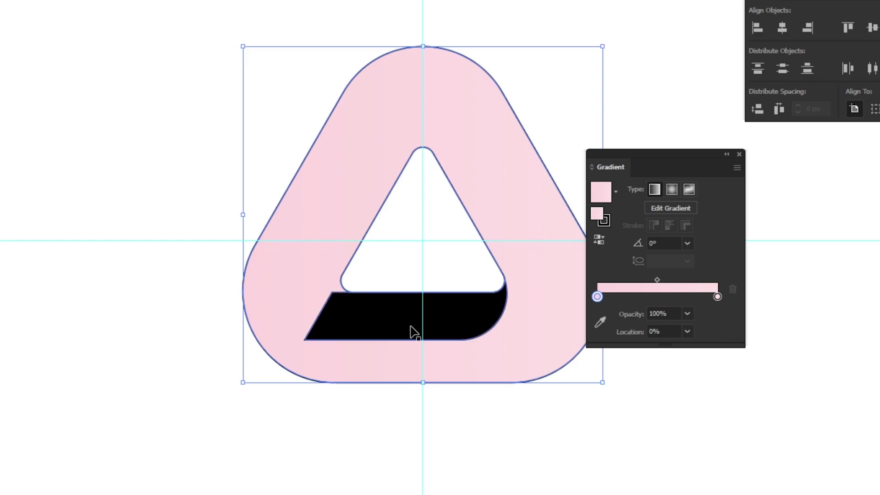
{"action": "left_click_drag", "start_coordinate": [672, 153], "coordinate": [750, 161]}
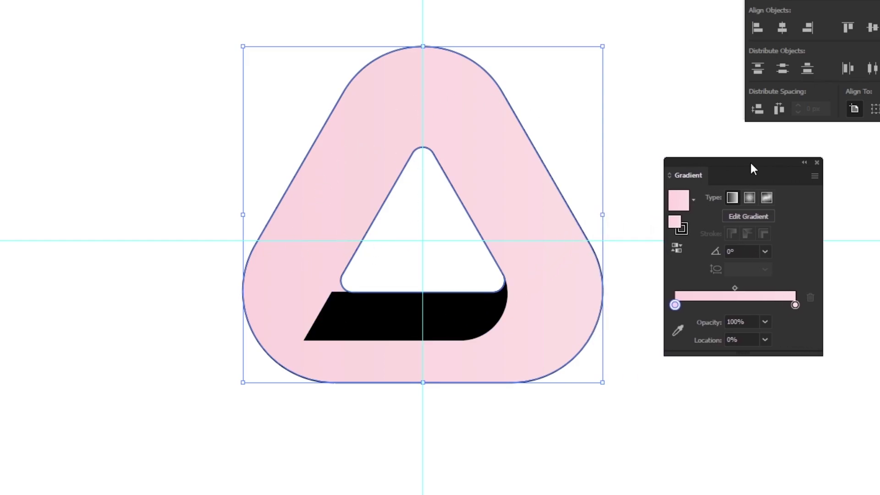
Apply the White, Black gradient preset to the black band
{"action": "left_click", "coordinate": [636, 186]}
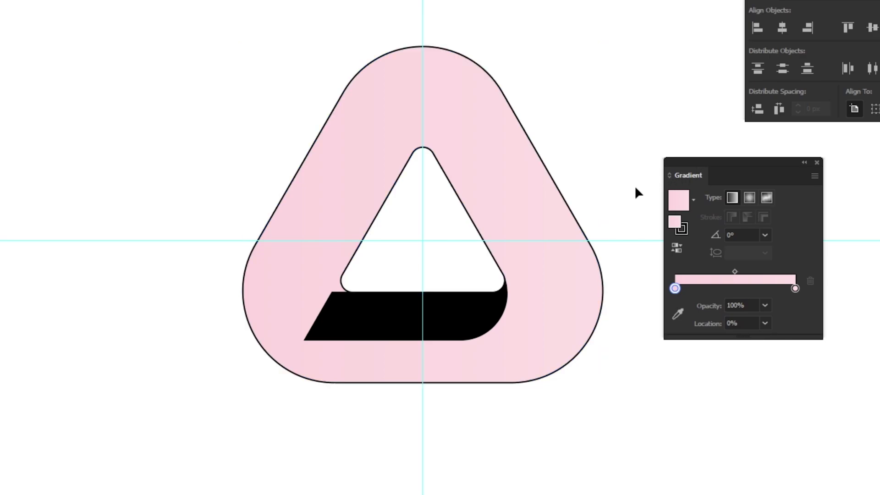
{"action": "left_click", "coordinate": [477, 319]}
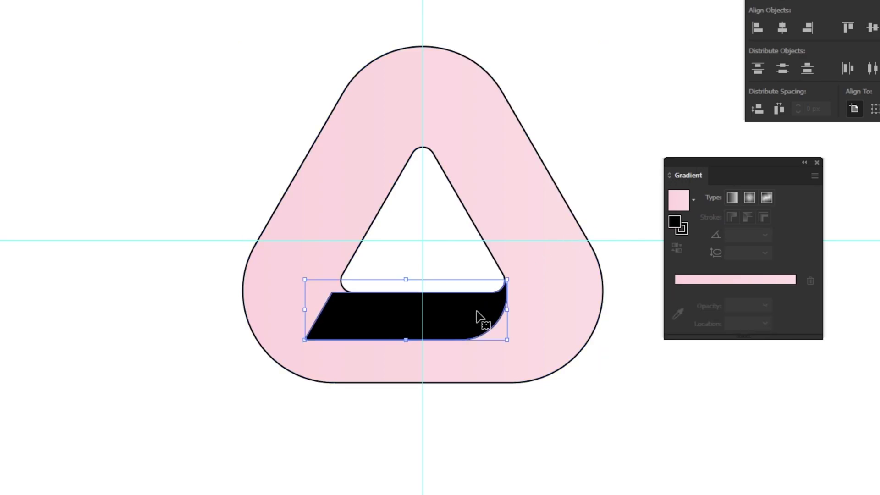
{"action": "left_click", "coordinate": [693, 201]}
{"action": "left_click_drag", "start_coordinate": [688, 257], "coordinate": [691, 242]}
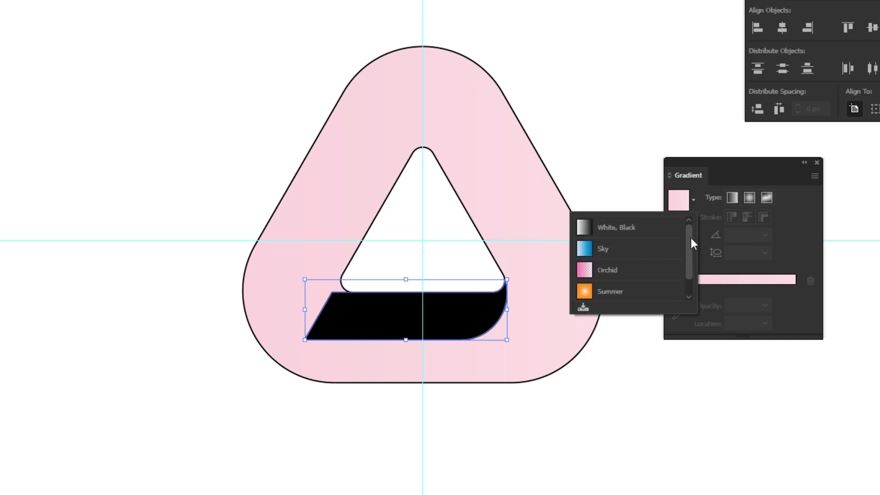
{"action": "left_click", "coordinate": [634, 230]}
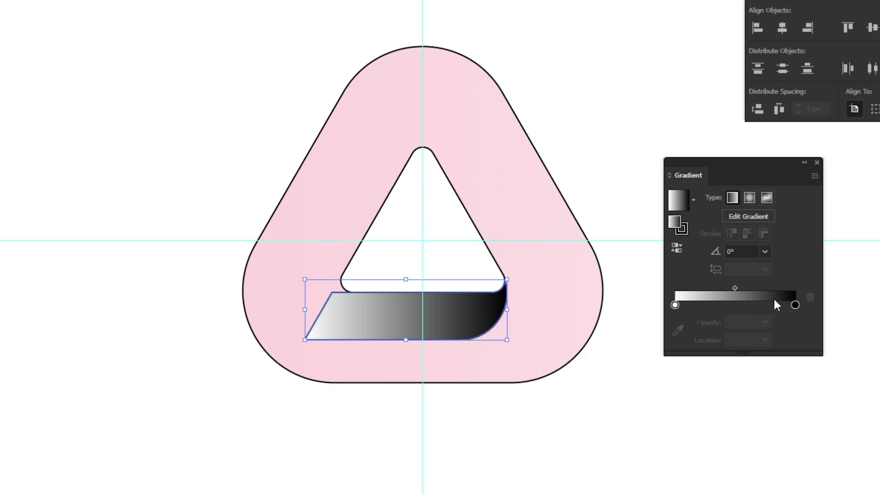
Set the band's end stop to fb646f and its start stop opacity to 0%
{"action": "double_click", "coordinate": [794, 305]}
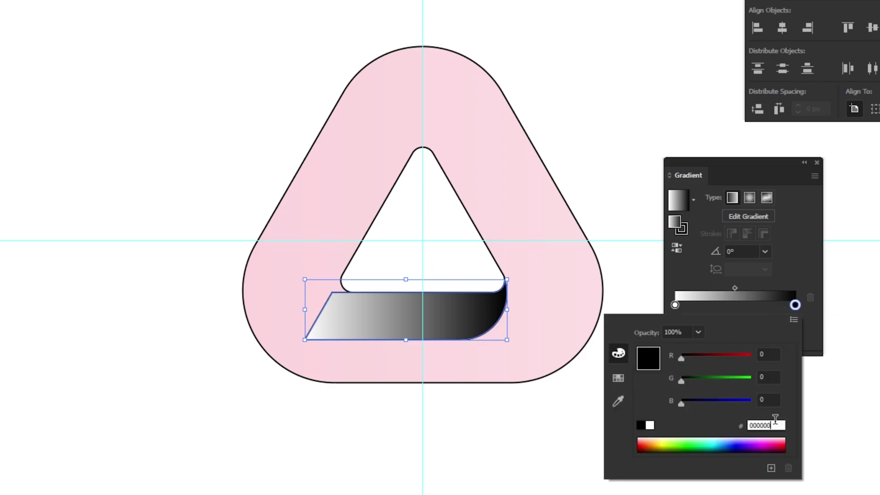
{"action": "left_click_drag", "start_coordinate": [775, 422], "coordinate": [739, 427]}
{"action": "type", "text": "fb646f"}
{"action": "left_click", "coordinate": [813, 354]}
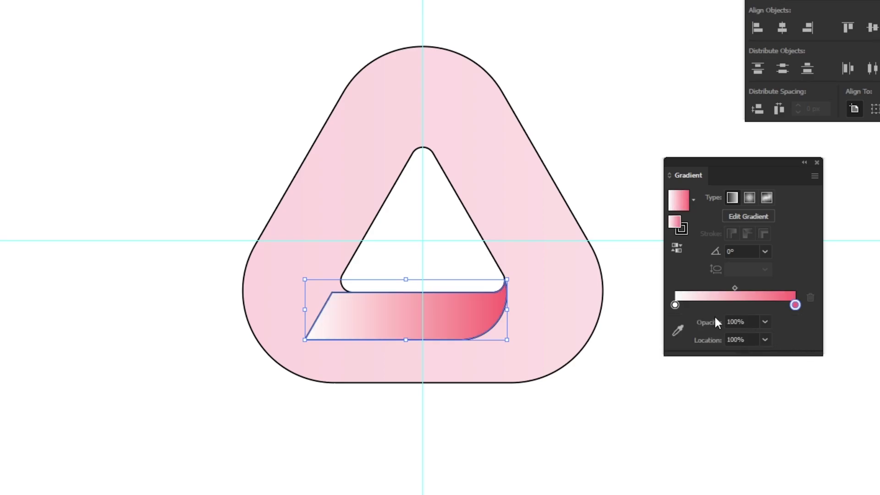
{"action": "left_click", "coordinate": [675, 305]}
{"action": "left_click", "coordinate": [764, 321]}
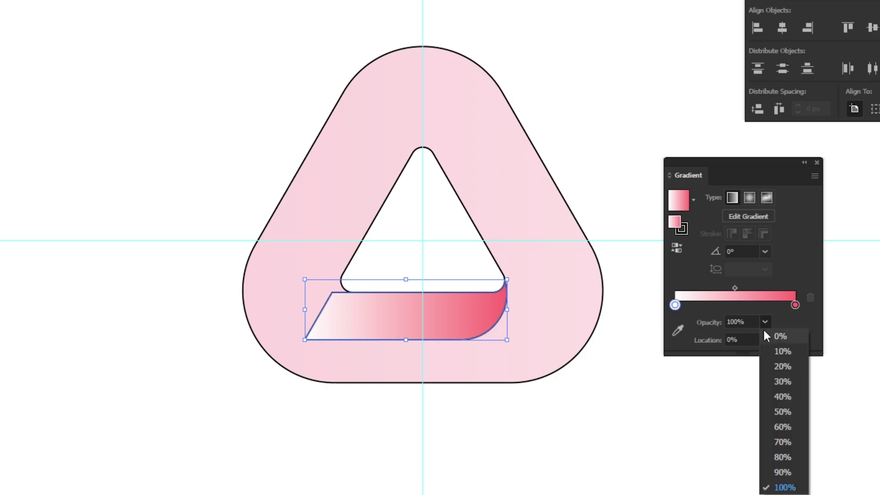
{"action": "left_click", "coordinate": [764, 337]}
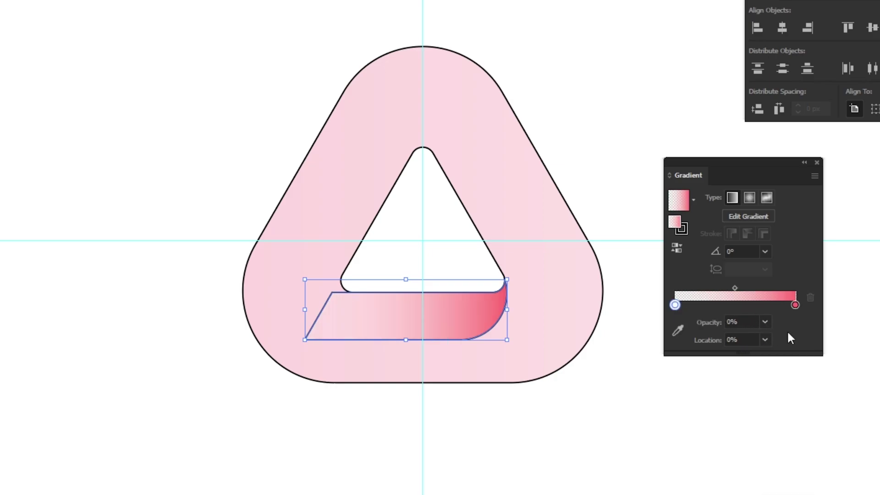
{"action": "left_click", "coordinate": [745, 384]}
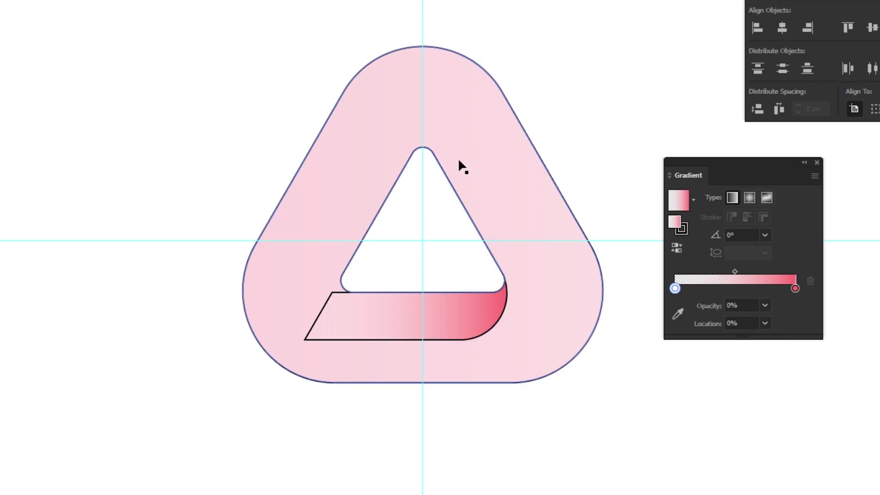
Set the stroke of all the triangle artwork to None
{"action": "left_click_drag", "start_coordinate": [731, 165], "coordinate": [830, 160]}
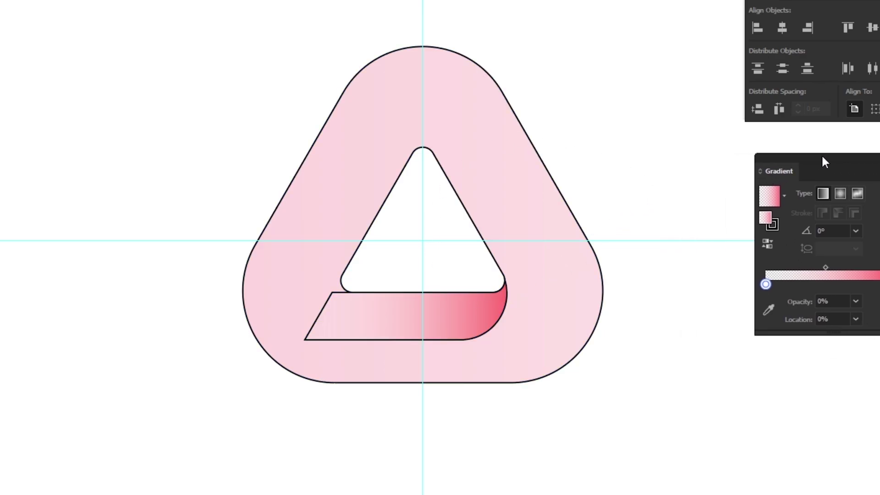
{"action": "left_click_drag", "start_coordinate": [595, 43], "coordinate": [273, 392]}
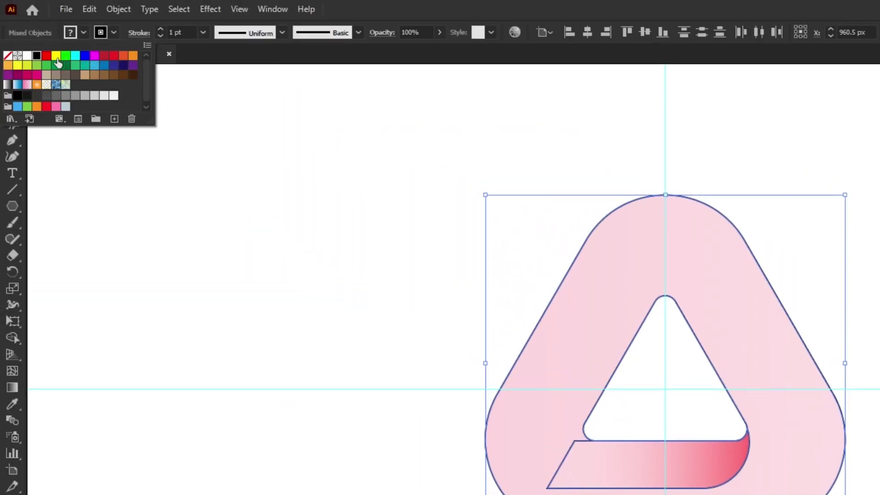
{"action": "left_click", "coordinate": [8, 56]}
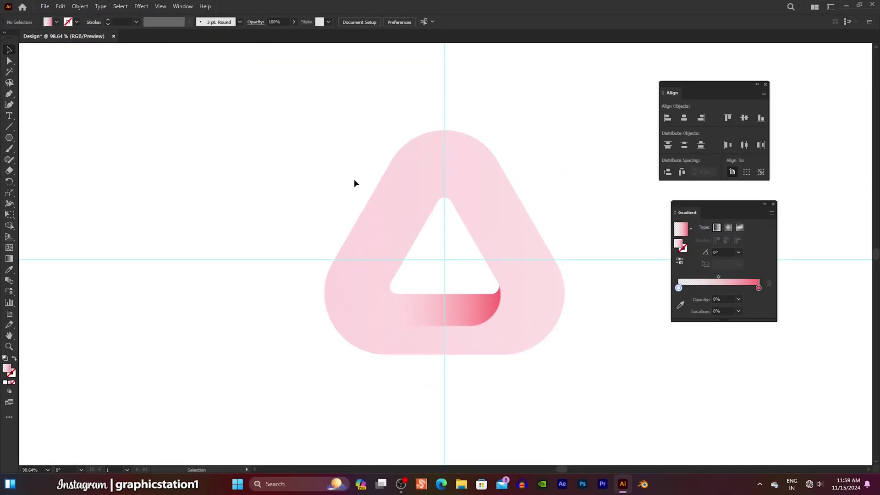
Angle the band's pink gradient from lower-left to upper-right with the Gradient tool
{"action": "left_click", "coordinate": [463, 306]}
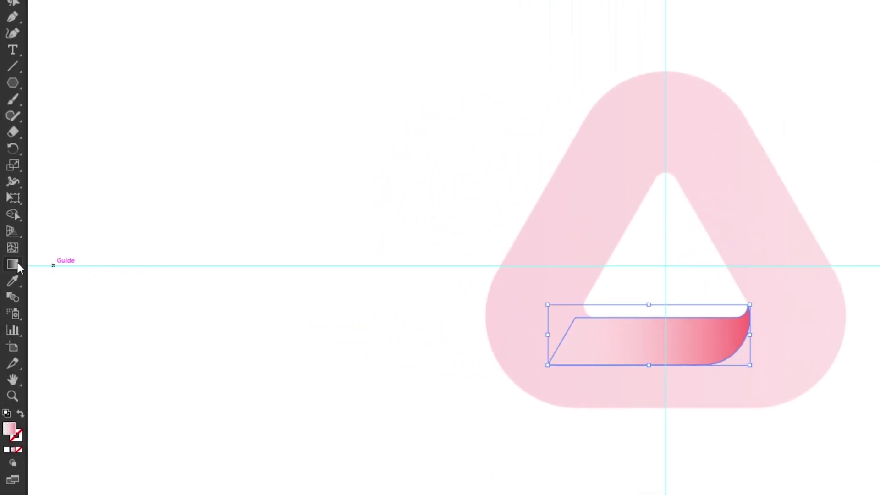
{"action": "left_click", "coordinate": [17, 264]}
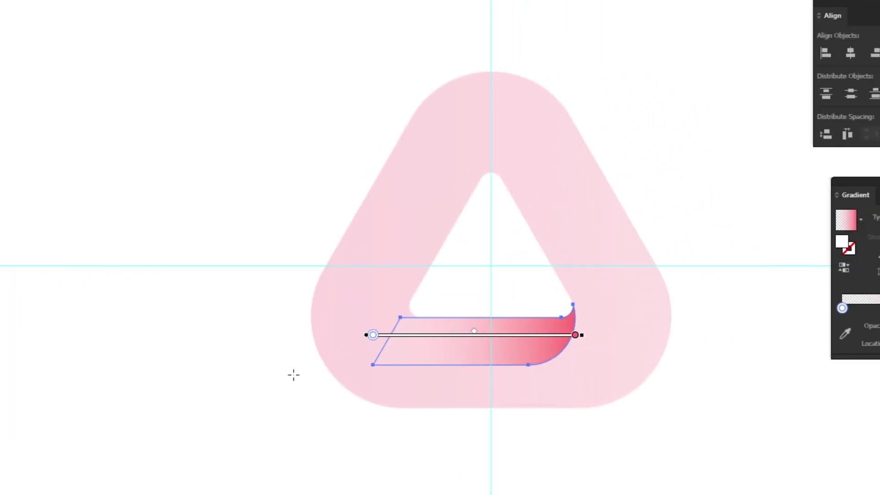
{"action": "left_click_drag", "start_coordinate": [392, 362], "coordinate": [568, 316]}
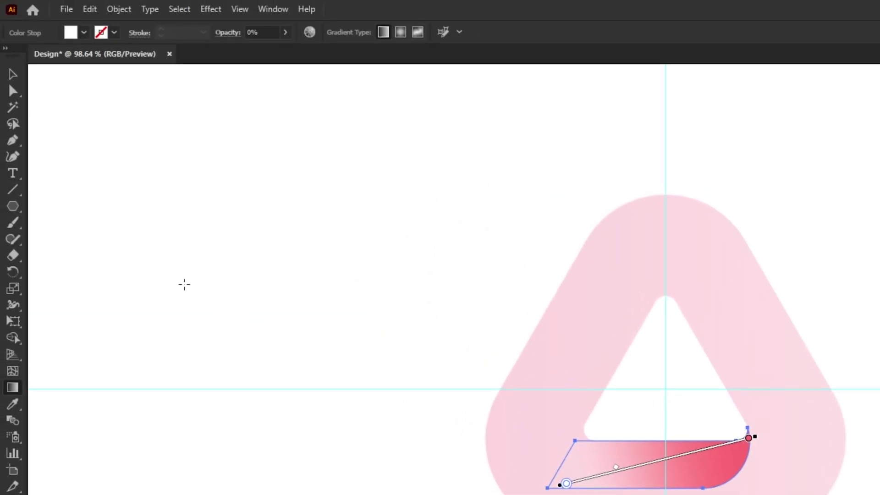
{"action": "left_click", "coordinate": [17, 71]}
{"action": "left_click", "coordinate": [284, 251]}
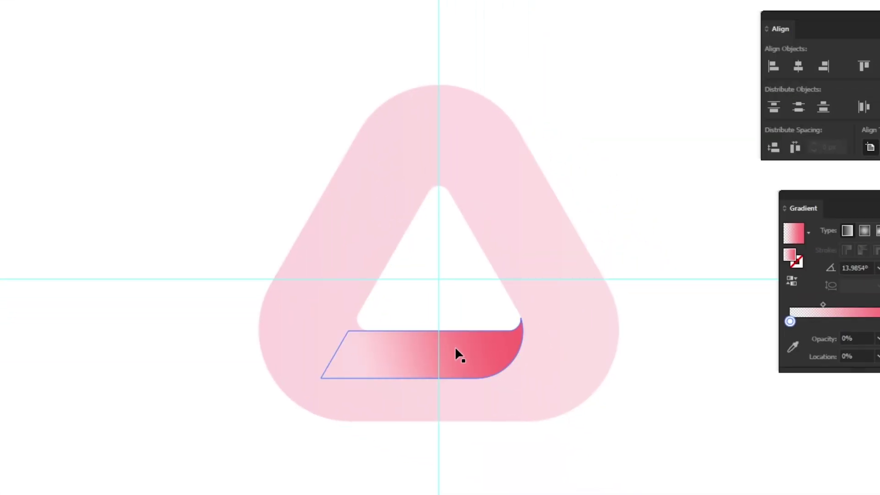
{"action": "left_click", "coordinate": [455, 349]}
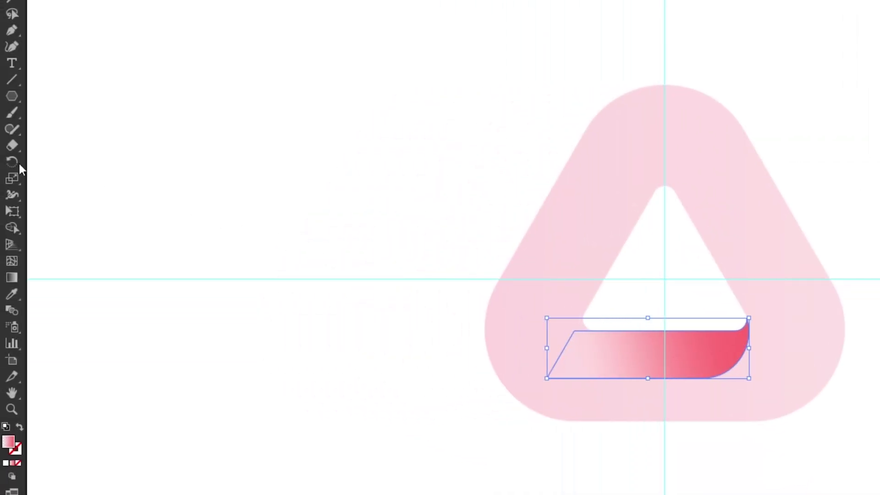
Make two 120° rotated copies of the pink band around the guide intersection
{"action": "left_click", "coordinate": [11, 162]}
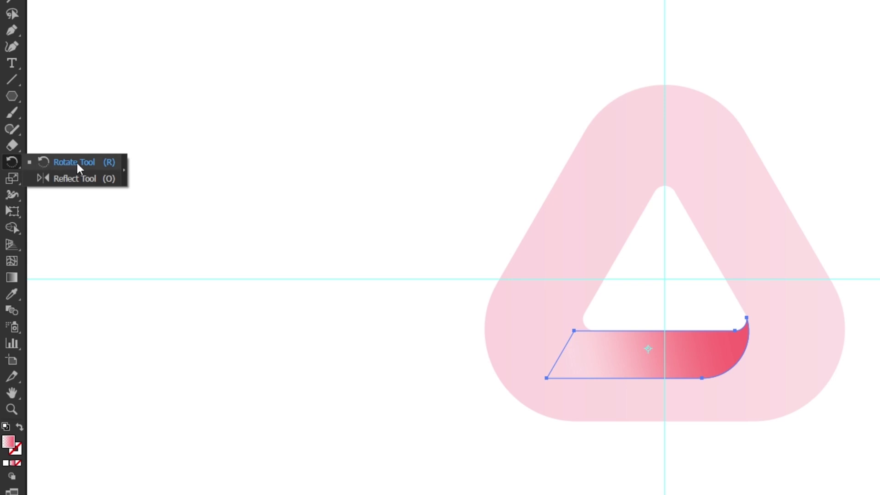
{"action": "left_click", "coordinate": [76, 162]}
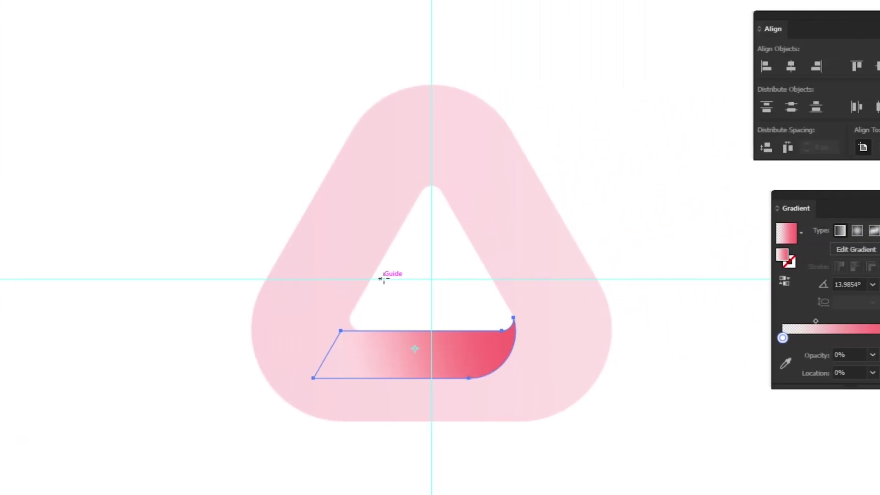
{"action": "left_click", "coordinate": [431, 278], "text": "alt"}
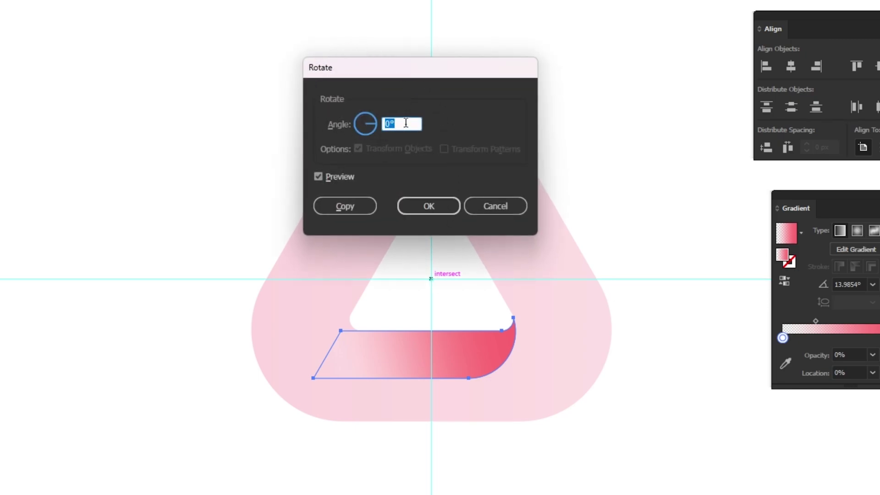
{"action": "type", "text": "12"}
{"action": "left_click", "coordinate": [367, 201]}
{"action": "key", "text": "ctrl+d"}
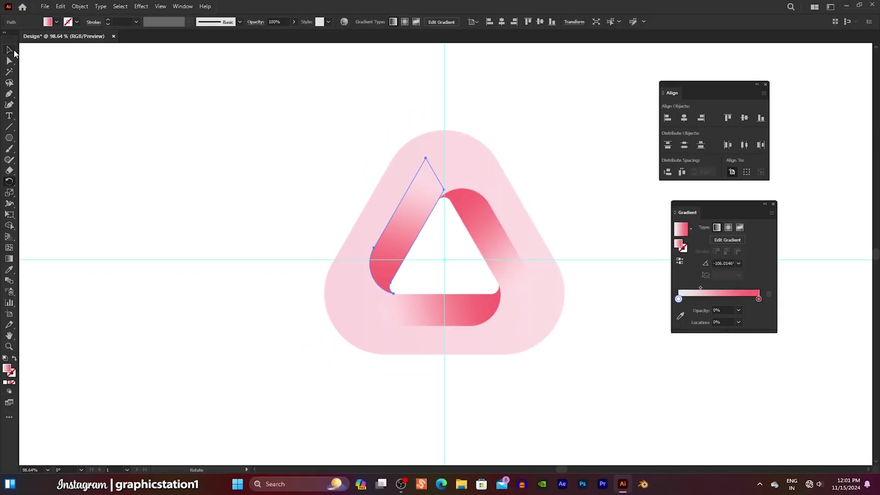
Rotate all the triangle artwork to 270° so it points right
{"action": "left_click", "coordinate": [14, 52]}
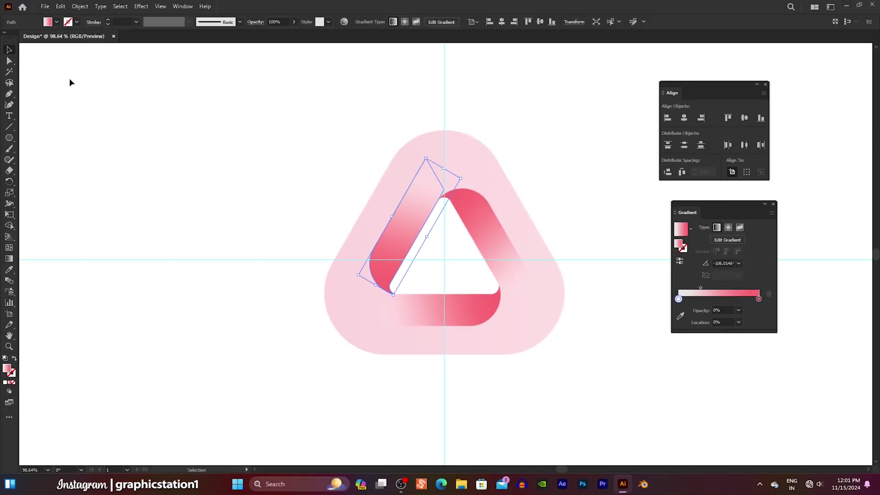
{"action": "left_click", "coordinate": [156, 132]}
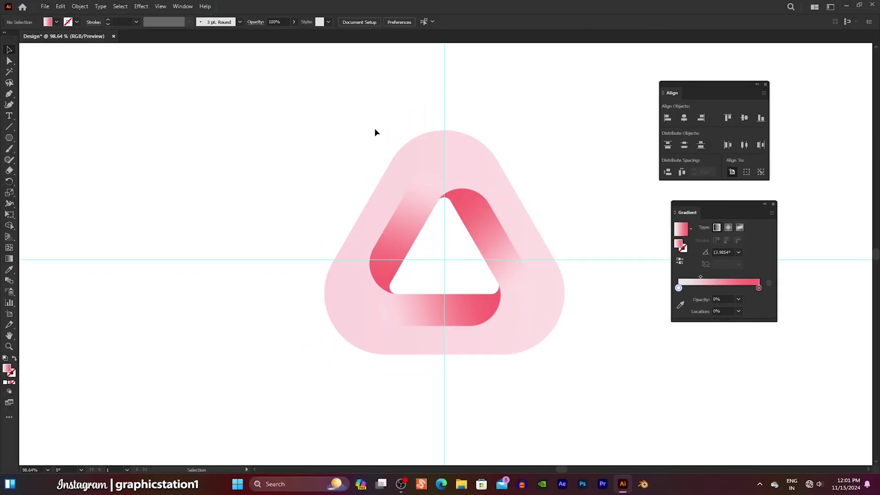
{"action": "left_click_drag", "start_coordinate": [392, 165], "coordinate": [540, 358]}
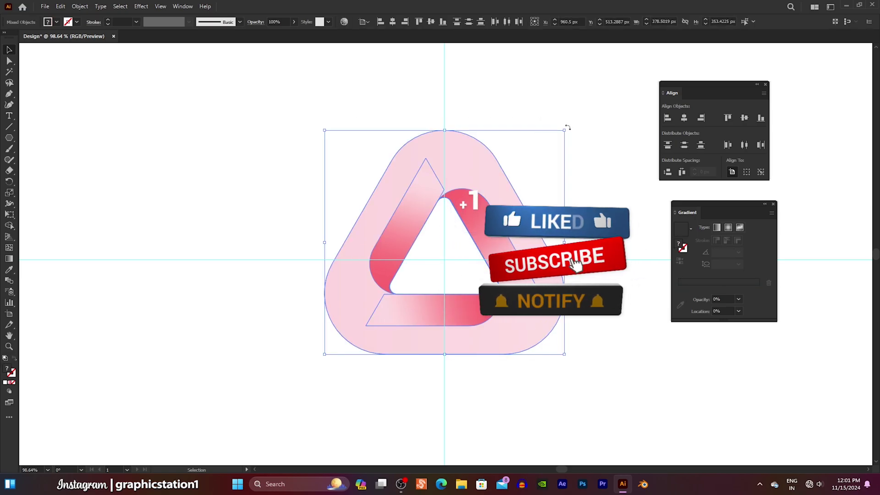
{"action": "left_click_drag", "start_coordinate": [567, 127], "coordinate": [617, 318]}
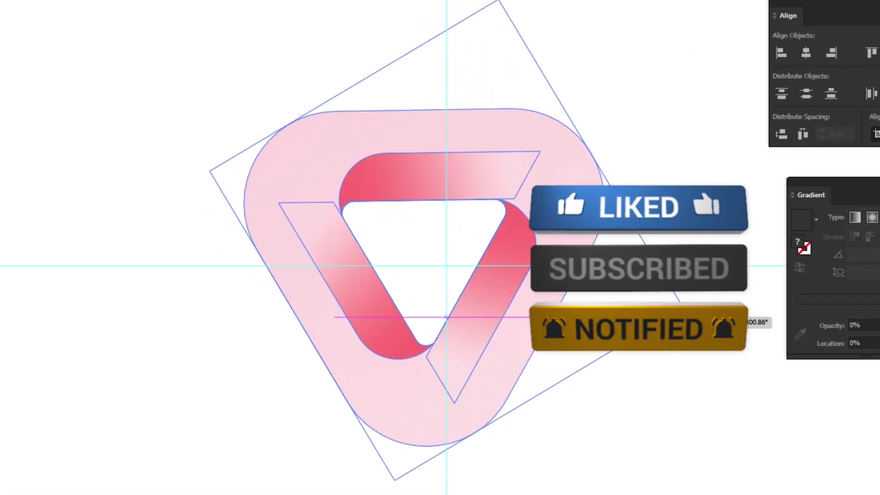
{"action": "mouse_move", "coordinate": [706, 353]}
{"action": "left_mouse_down"}
{"action": "mouse_move", "coordinate": [638, 445]}
{"action": "mouse_move", "coordinate": [640, 436]}
{"action": "left_mouse_up"}
{"action": "left_click", "coordinate": [683, 344]}
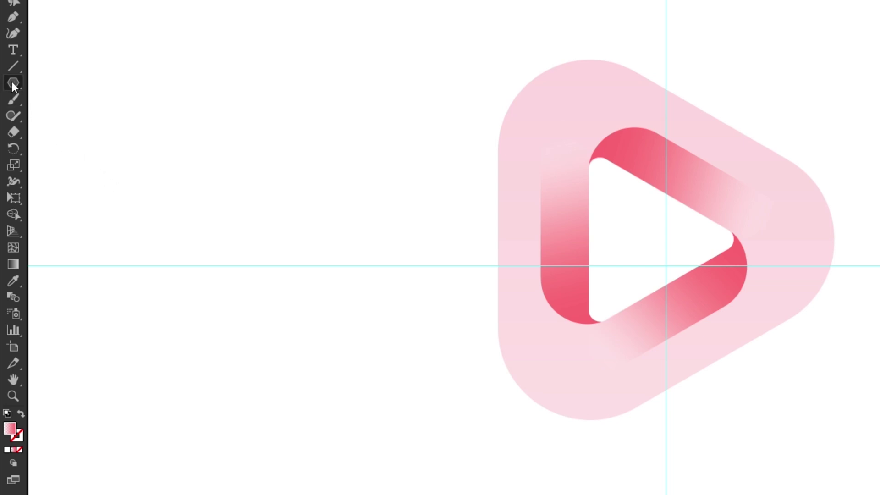
Draw a large square and run a vertical 90° linear gradient up it
{"action": "left_click", "coordinate": [11, 80]}
{"action": "left_click", "coordinate": [87, 82]}
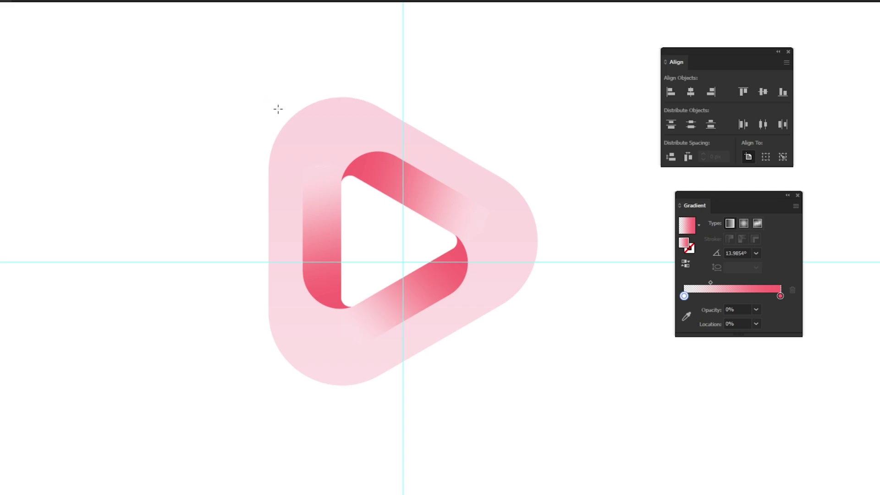
{"action": "mouse_move", "coordinate": [370, 234]}
{"action": "left_mouse_down"}
{"action": "mouse_move", "coordinate": [508, 85]}
{"action": "mouse_move", "coordinate": [557, 48]}
{"action": "left_mouse_up"}
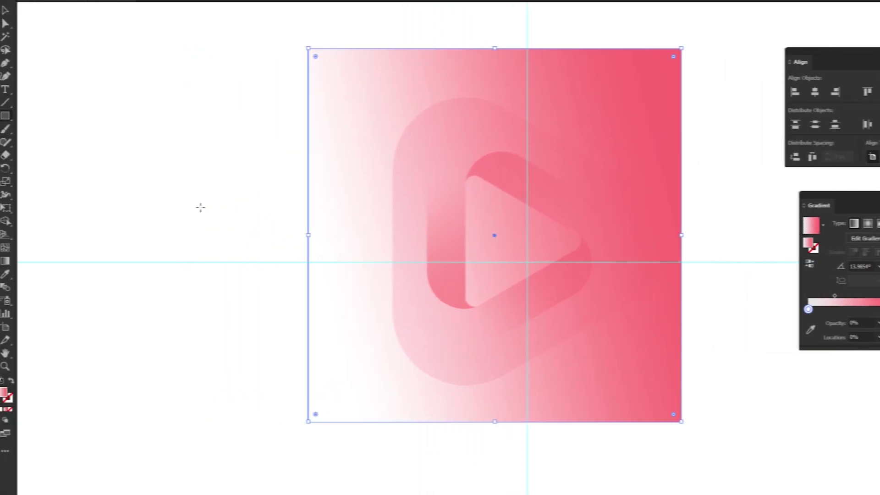
{"action": "left_click", "coordinate": [13, 264]}
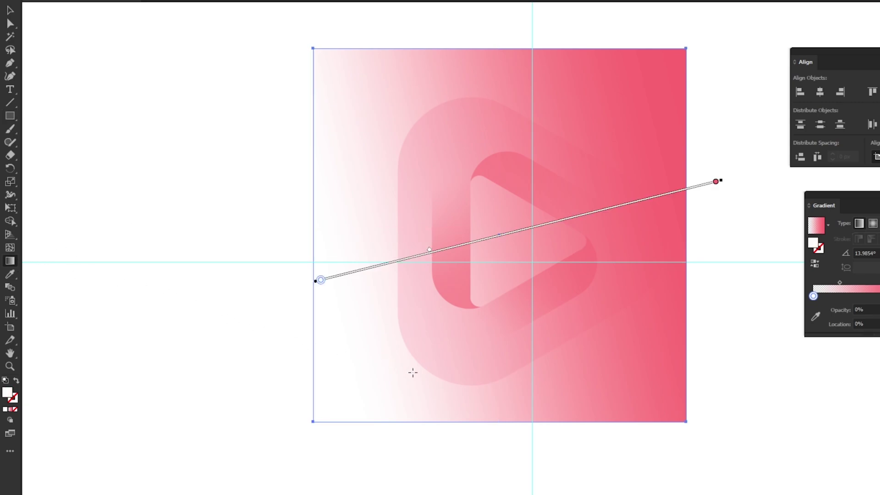
{"action": "left_click_drag", "start_coordinate": [483, 418], "coordinate": [486, 68]}
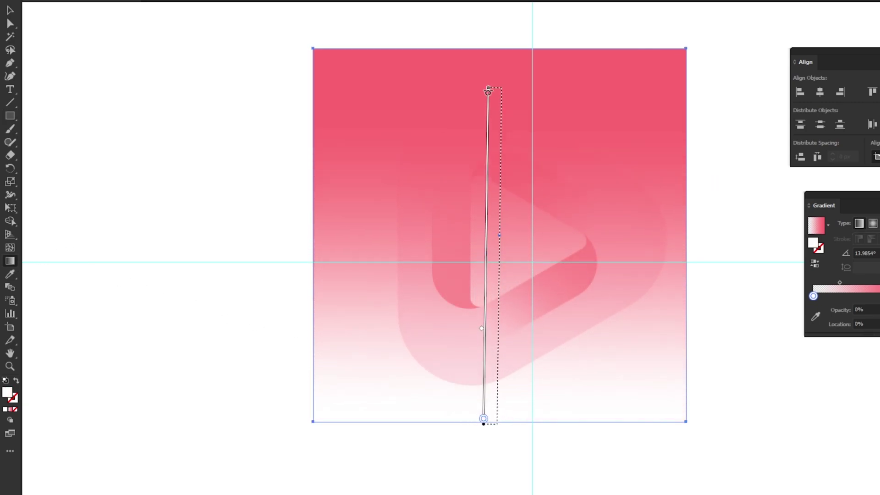
{"action": "left_click_drag", "start_coordinate": [486, 67], "coordinate": [486, 58]}
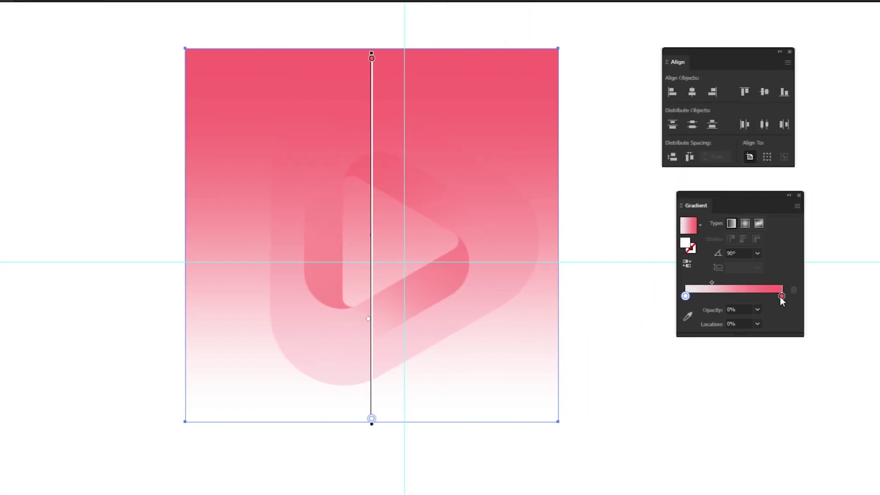
Set the gradient stops to deep magenta f40362 and orange fe8621
{"action": "left_click", "coordinate": [782, 296]}
{"action": "double_click", "coordinate": [782, 296]}
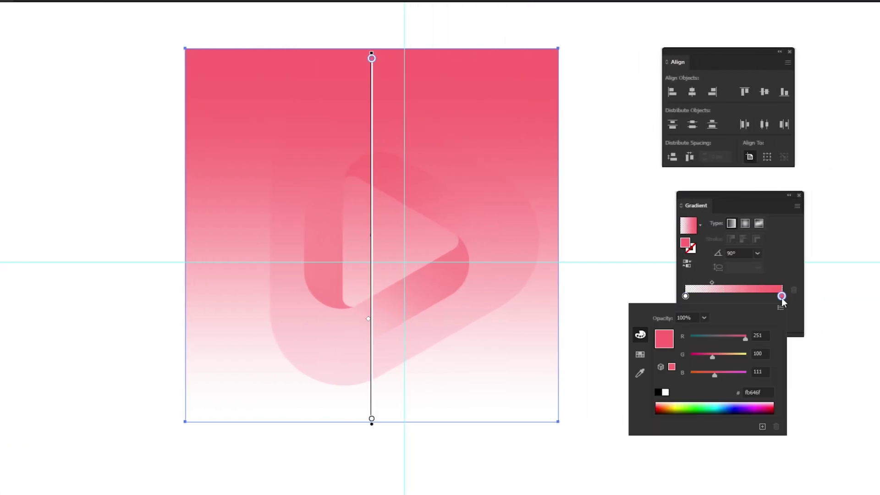
{"action": "left_click", "coordinate": [766, 392]}
{"action": "key", "text": "Return"}
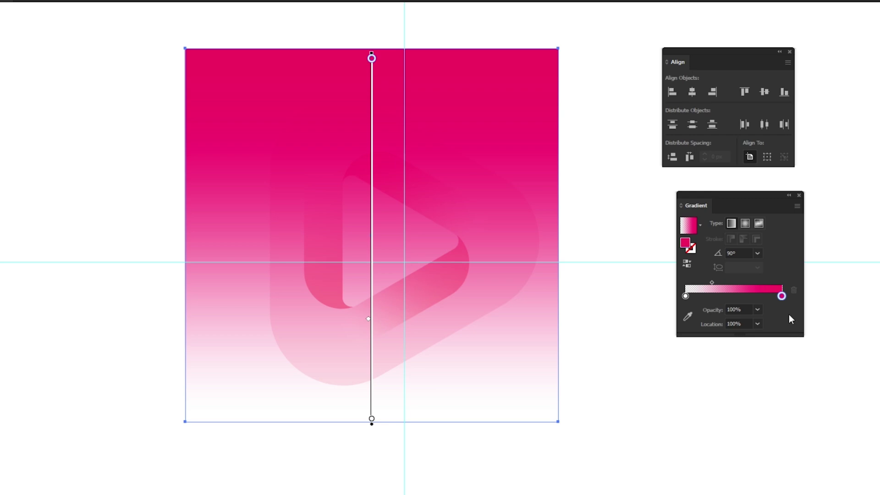
{"action": "double_click", "coordinate": [688, 299]}
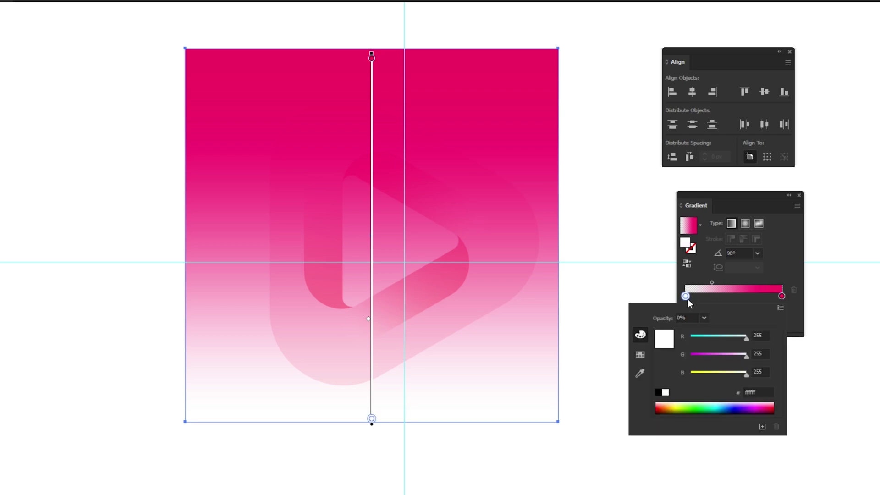
{"action": "left_click", "coordinate": [754, 391]}
{"action": "type", "text": "fe8621"}
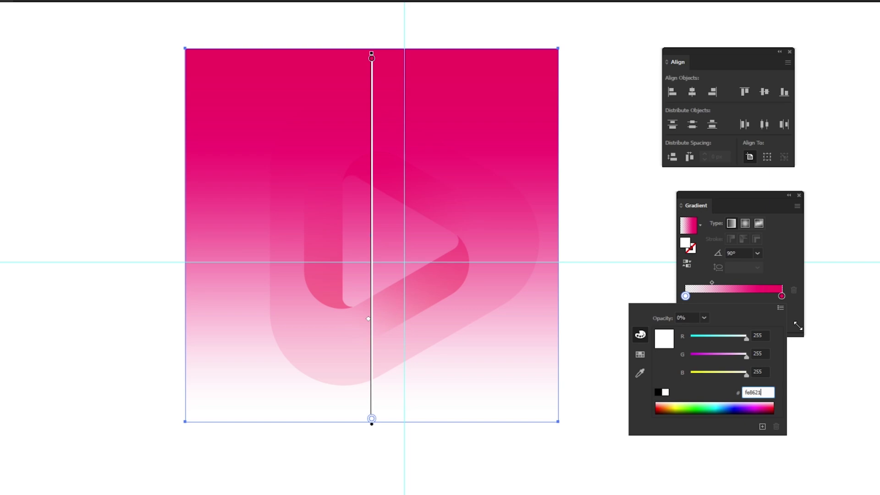
{"action": "key", "text": "Return"}
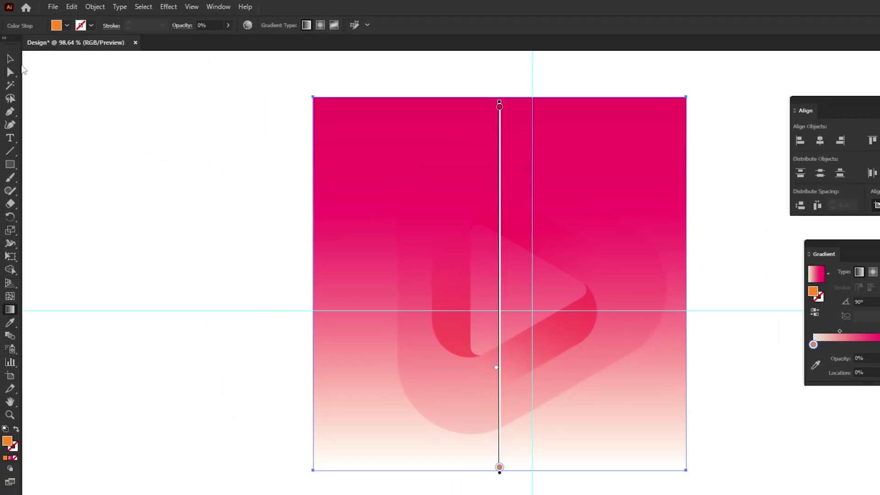
Set the orange gradient stop's opacity to 100%
{"action": "left_click", "coordinate": [11, 58]}
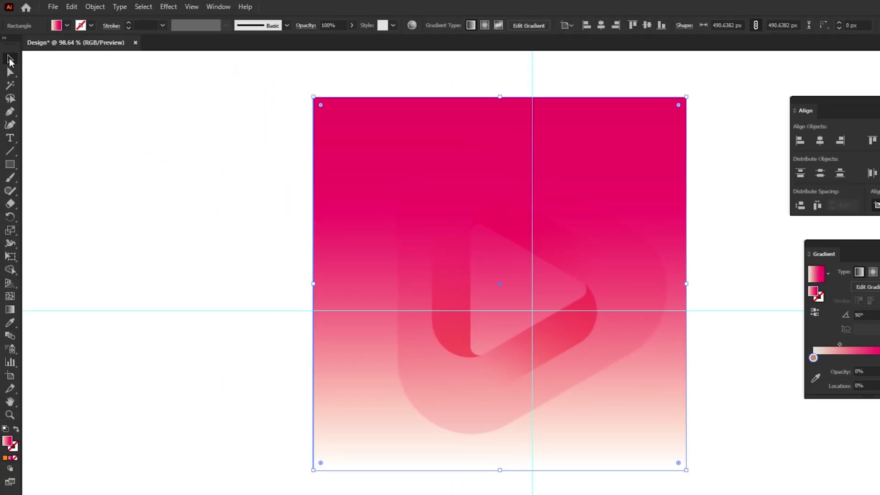
{"action": "left_click", "coordinate": [112, 131]}
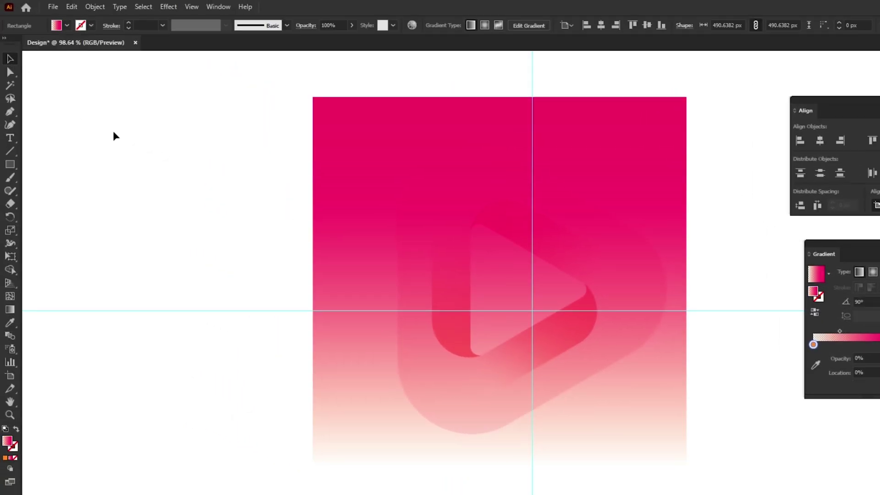
{"action": "left_click", "coordinate": [347, 294]}
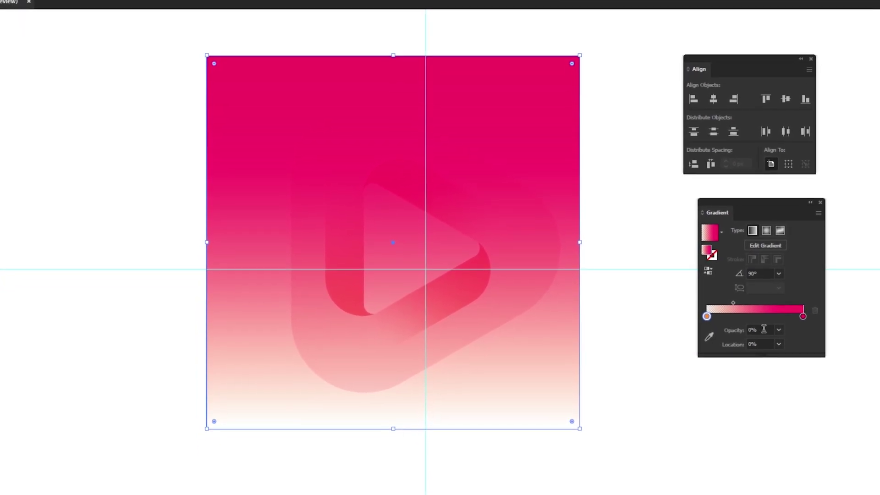
{"action": "left_click", "coordinate": [776, 337]}
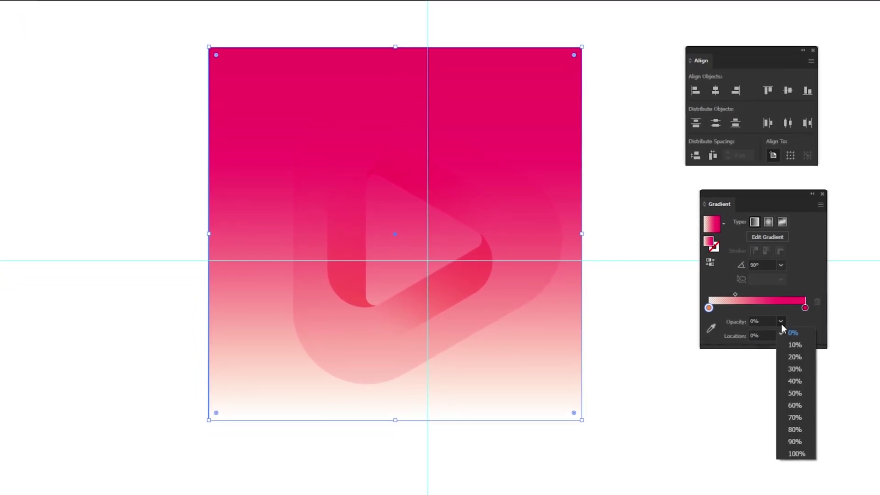
{"action": "left_click", "coordinate": [795, 453]}
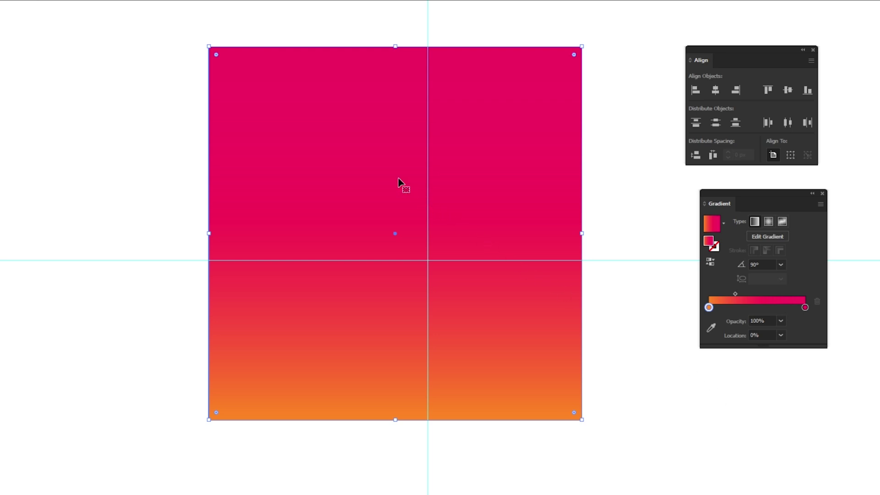
Send the gradient square to the back and round its corners with the live-corner widget
{"action": "right_click", "coordinate": [347, 139]}
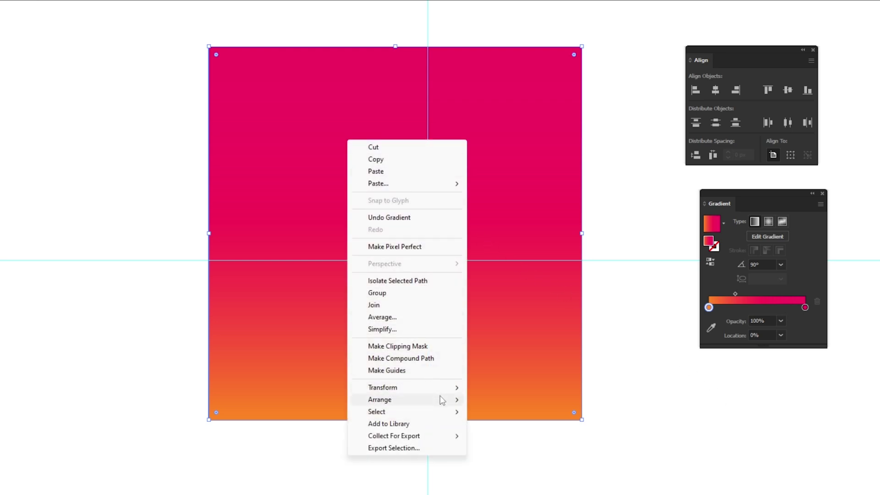
{"action": "mouse_move", "coordinate": [379, 400]}
{"action": "left_click", "coordinate": [503, 436]}
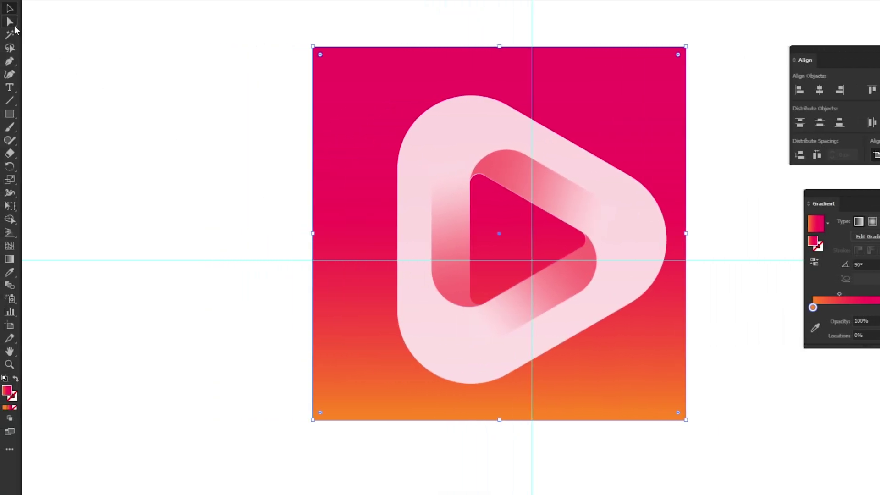
{"action": "left_click_drag", "start_coordinate": [14, 24], "coordinate": [67, 20]}
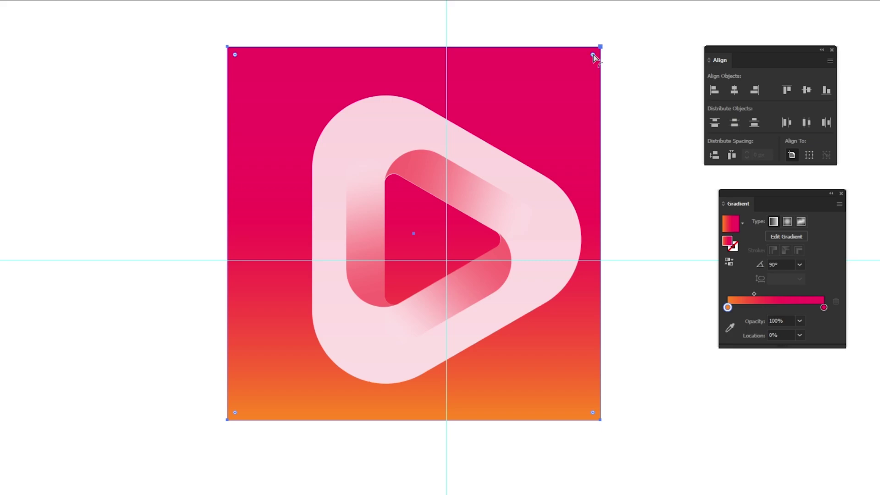
{"action": "left_click_drag", "start_coordinate": [593, 55], "coordinate": [528, 140]}
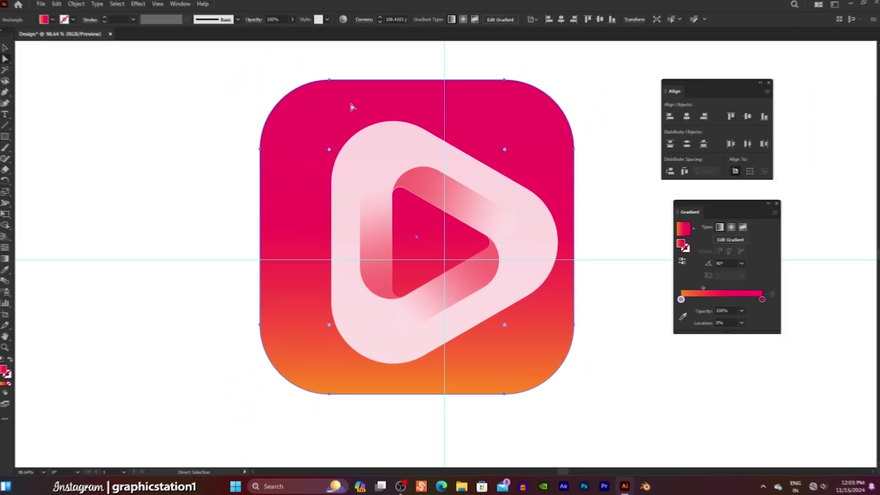
{"action": "left_click", "coordinate": [9, 49]}
{"action": "left_click", "coordinate": [116, 115]}
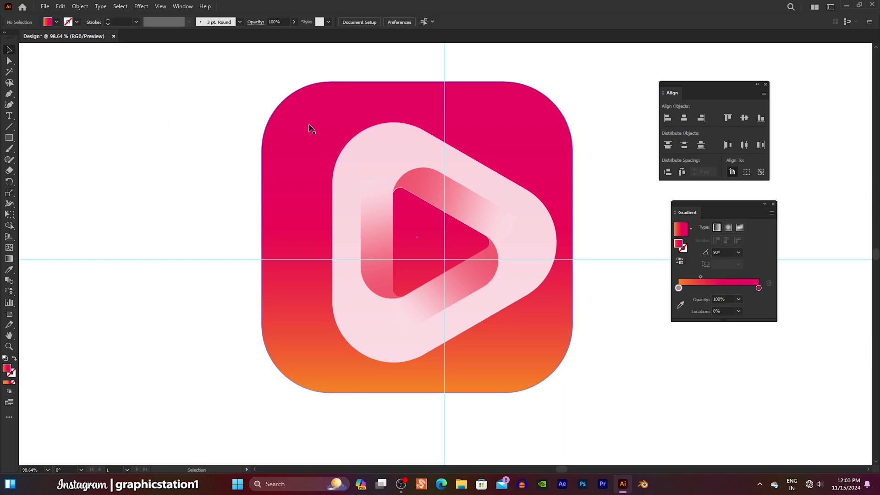
Group all the play logo's pieces together
{"action": "left_click_drag", "start_coordinate": [309, 129], "coordinate": [55, 129]}
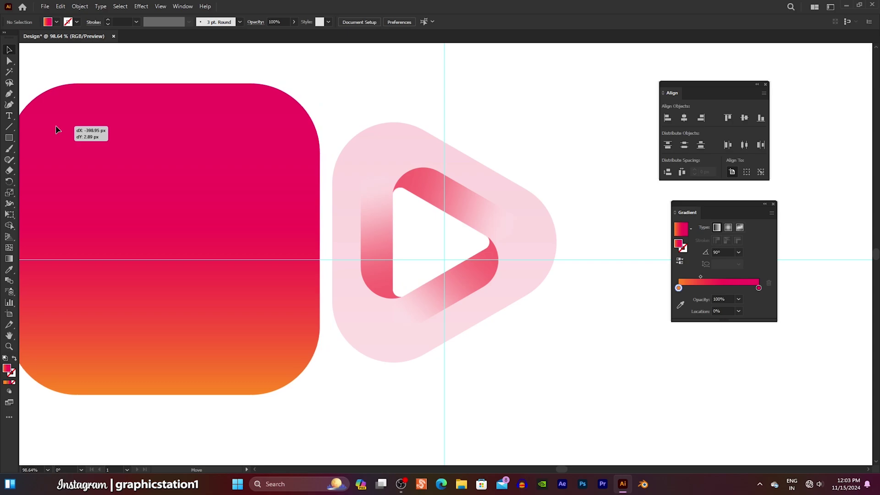
{"action": "left_click_drag", "start_coordinate": [365, 81], "coordinate": [494, 361]}
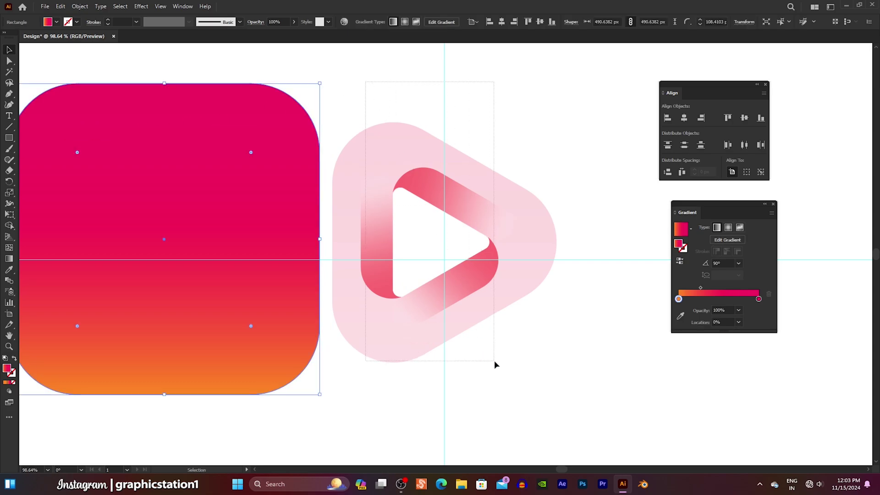
{"action": "right_click", "coordinate": [489, 307]}
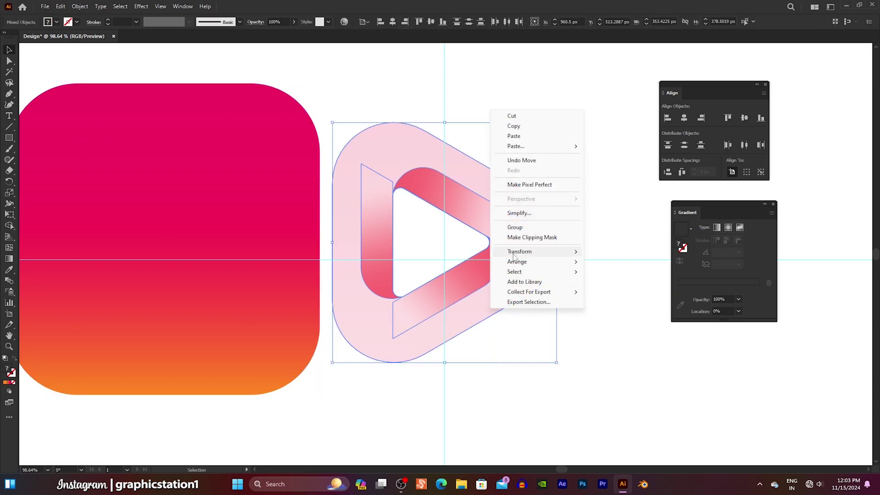
{"action": "left_click", "coordinate": [513, 228]}
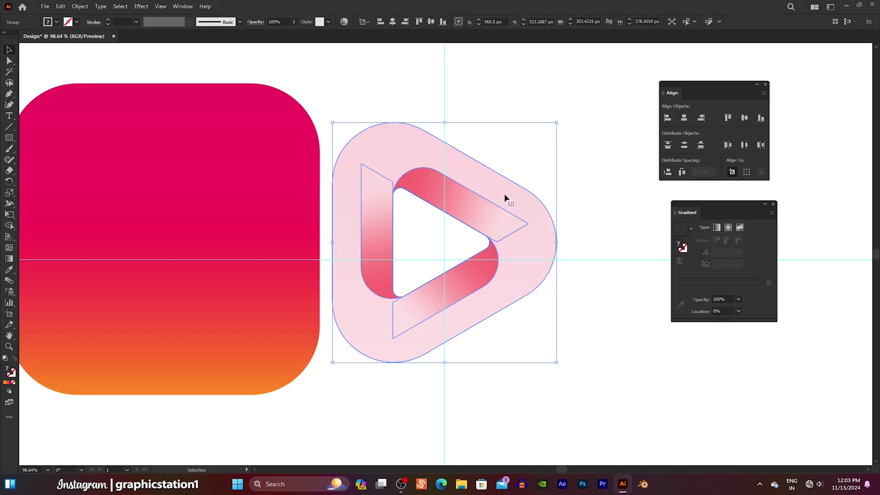
{"action": "left_click", "coordinate": [503, 156]}
Reverse the square's gradient so orange is on top, and centre the logo on it
{"action": "left_click", "coordinate": [287, 191]}
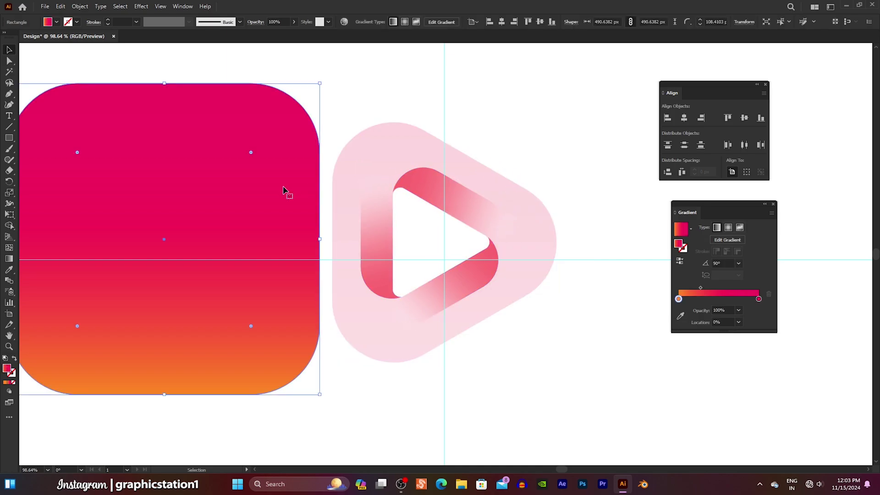
{"action": "left_click", "coordinate": [680, 262]}
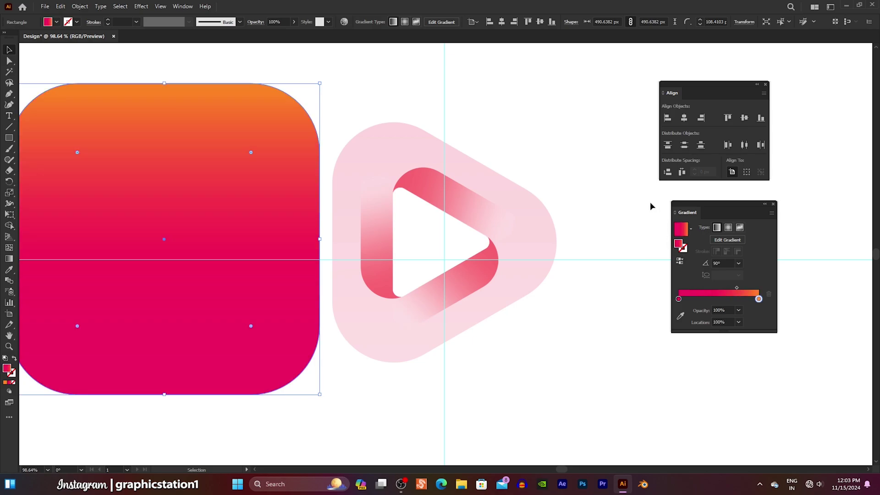
{"action": "left_click_drag", "start_coordinate": [576, 96], "coordinate": [171, 327]}
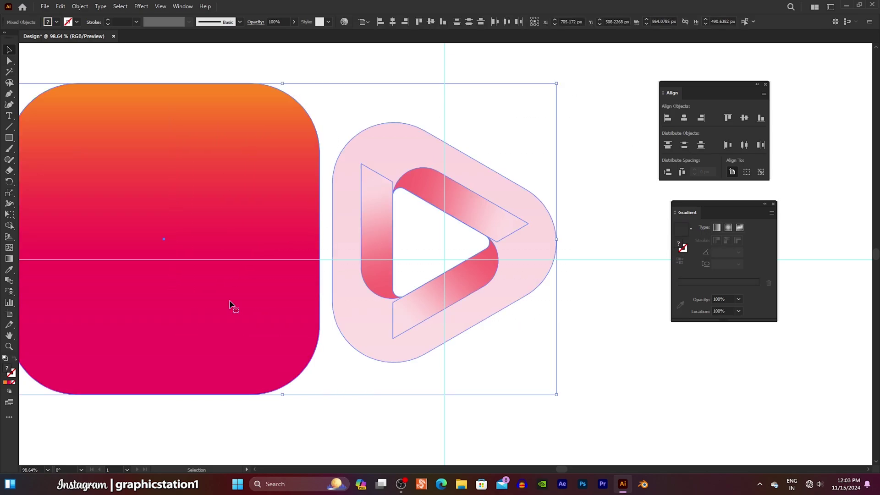
{"action": "left_click", "coordinate": [684, 118]}
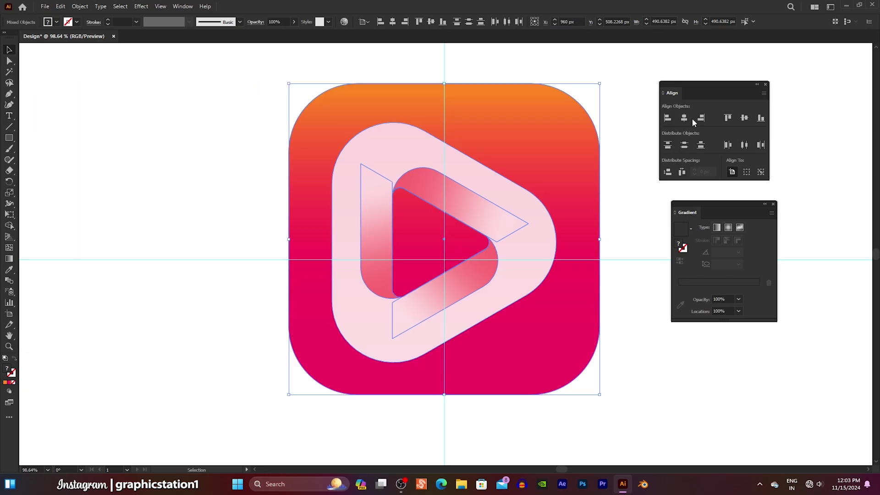
{"action": "left_click", "coordinate": [744, 119]}
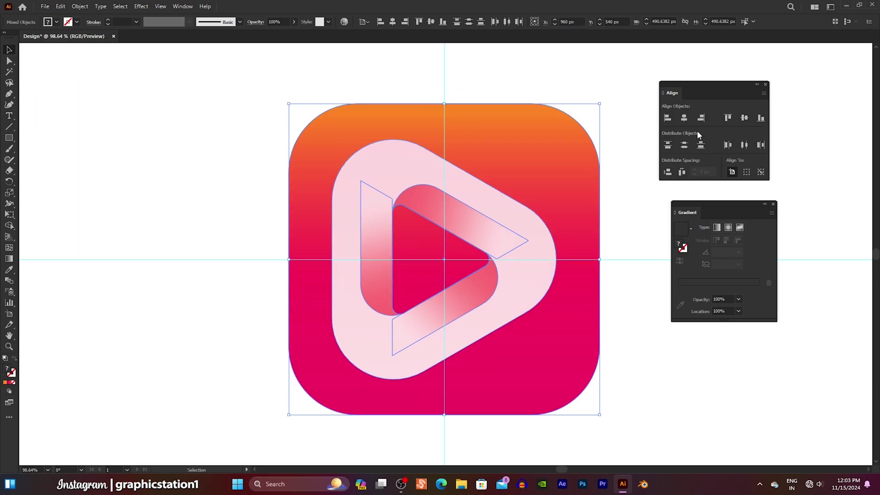
{"action": "left_click", "coordinate": [635, 158]}
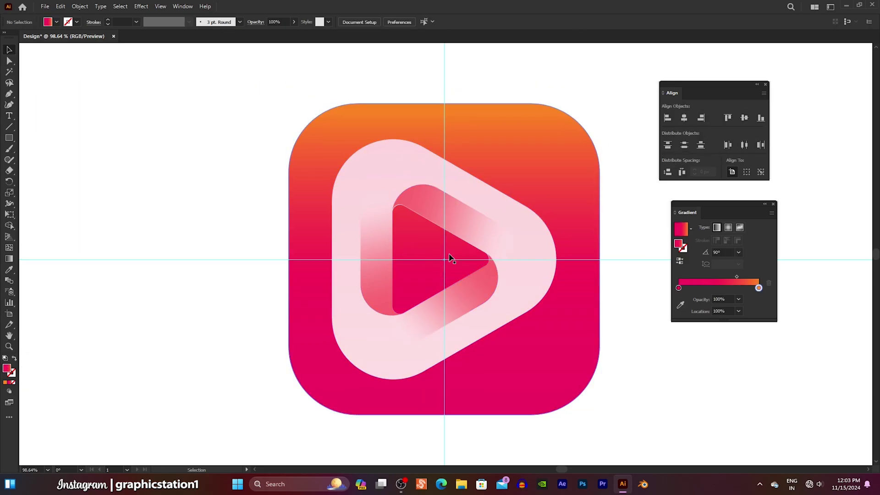
{"action": "left_click", "coordinate": [365, 224]}
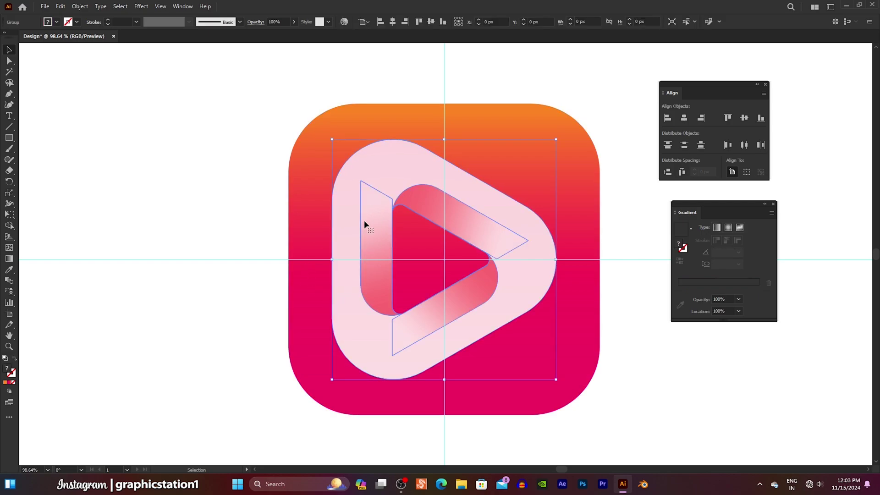
{"action": "right_click", "coordinate": [365, 224]}
Ungroup the ribbon pieces and zoom in on the inner curved edge
{"action": "left_click", "coordinate": [393, 344]}
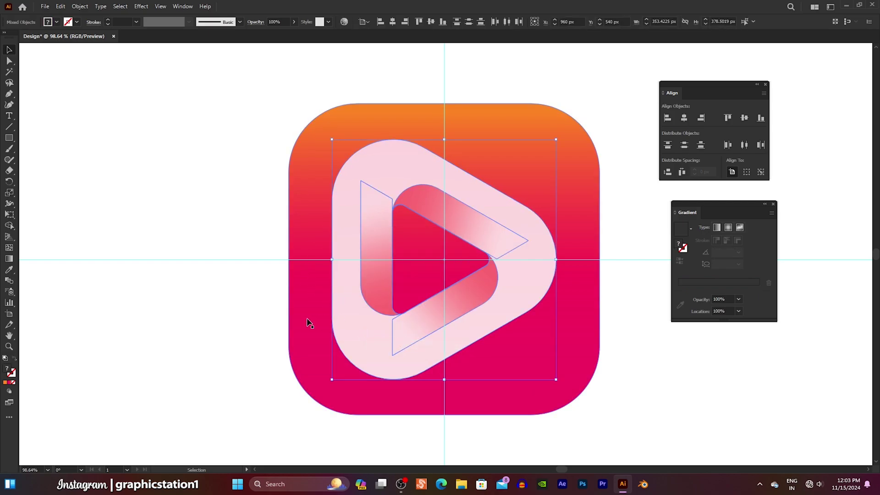
{"action": "left_click", "coordinate": [251, 321]}
{"action": "scroll", "coordinate": [400, 213], "scroll_direction": "up", "scroll_amount": 3}
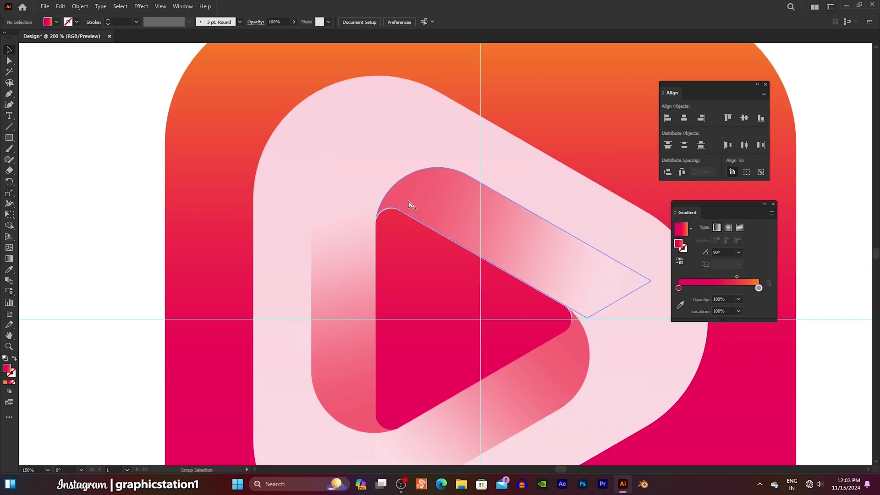
{"action": "scroll", "coordinate": [405, 206], "scroll_direction": "up", "scroll_amount": 2}
{"action": "scroll", "coordinate": [406, 205], "scroll_direction": "up", "scroll_amount": 2}
{"action": "scroll", "coordinate": [272, 250], "scroll_direction": "up", "scroll_amount": 2}
{"action": "scroll", "coordinate": [265, 250], "scroll_direction": "up", "scroll_amount": 1}
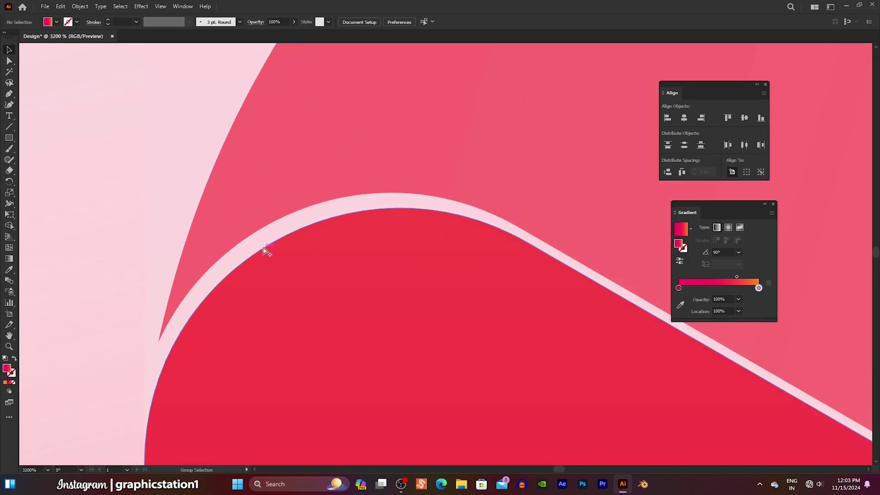
Nudge the fold path with Direct Selection until the light edge gap closes
{"action": "left_click_drag", "start_coordinate": [240, 233], "coordinate": [251, 246]}
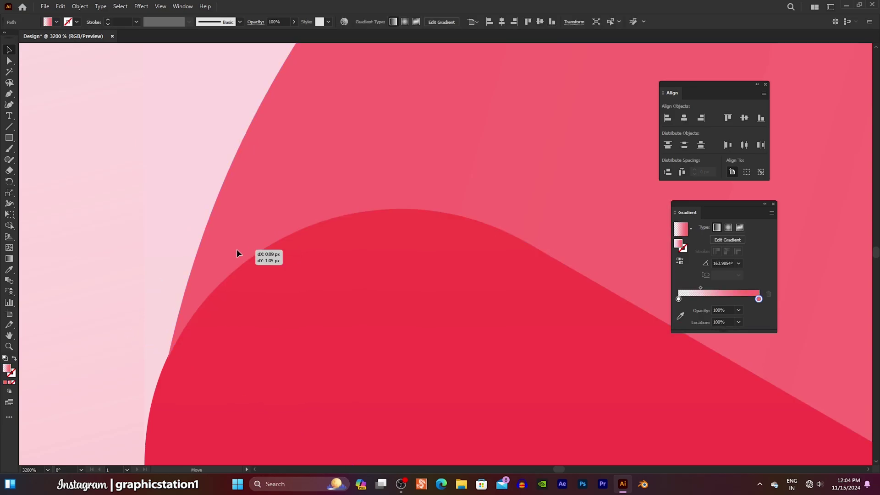
{"action": "scroll", "coordinate": [241, 183], "scroll_direction": "down", "scroll_amount": 7}
{"action": "scroll", "coordinate": [401, 275], "scroll_direction": "down", "scroll_amount": 1}
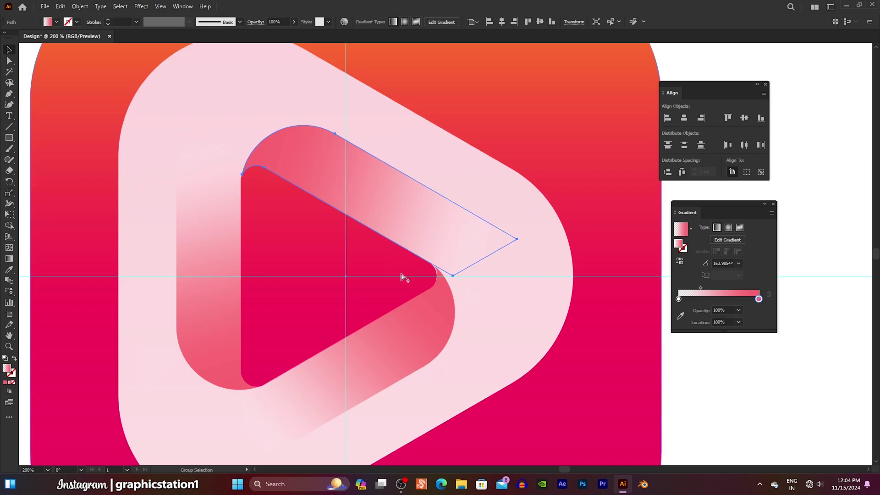
{"action": "scroll", "coordinate": [403, 275], "scroll_direction": "up", "scroll_amount": 3}
{"action": "scroll", "coordinate": [427, 272], "scroll_direction": "up", "scroll_amount": 3}
{"action": "scroll", "coordinate": [444, 281], "scroll_direction": "up", "scroll_amount": 3}
{"action": "scroll", "coordinate": [452, 288], "scroll_direction": "down", "scroll_amount": 4}
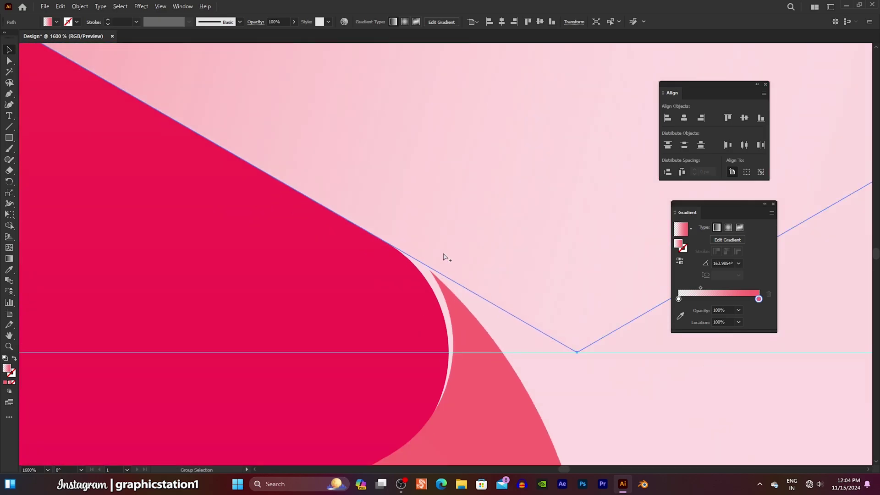
{"action": "left_click_drag", "start_coordinate": [463, 330], "coordinate": [464, 349]}
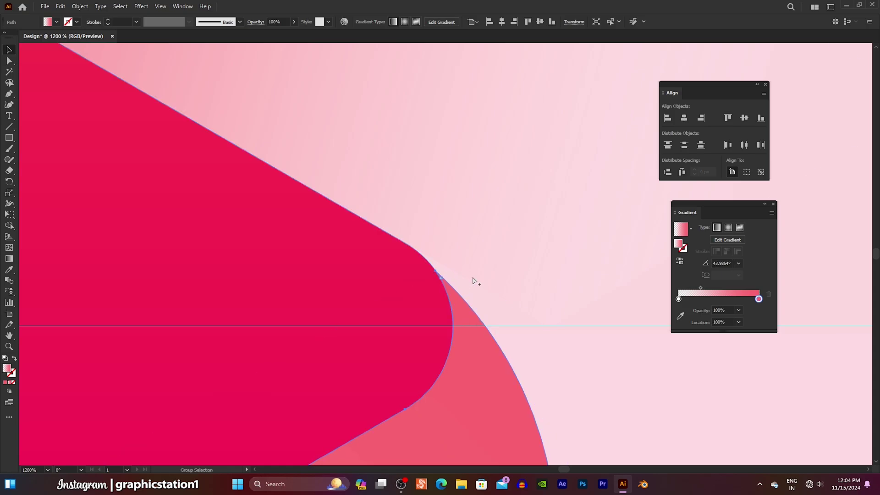
{"action": "scroll", "coordinate": [477, 275], "scroll_direction": "down", "scroll_amount": 3}
{"action": "scroll", "coordinate": [412, 298], "scroll_direction": "down", "scroll_amount": 2}
{"action": "scroll", "coordinate": [411, 364], "scroll_direction": "up", "scroll_amount": 4}
{"action": "scroll", "coordinate": [411, 364], "scroll_direction": "up", "scroll_amount": 4}
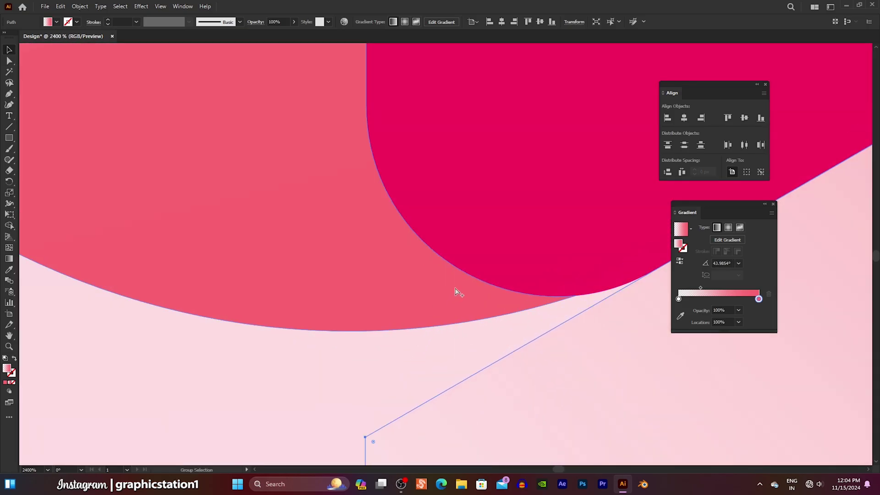
{"action": "scroll", "coordinate": [456, 291], "scroll_direction": "up", "scroll_amount": 1}
{"action": "scroll", "coordinate": [459, 298], "scroll_direction": "down", "scroll_amount": 1}
{"action": "scroll", "coordinate": [459, 307], "scroll_direction": "down", "scroll_amount": 1}
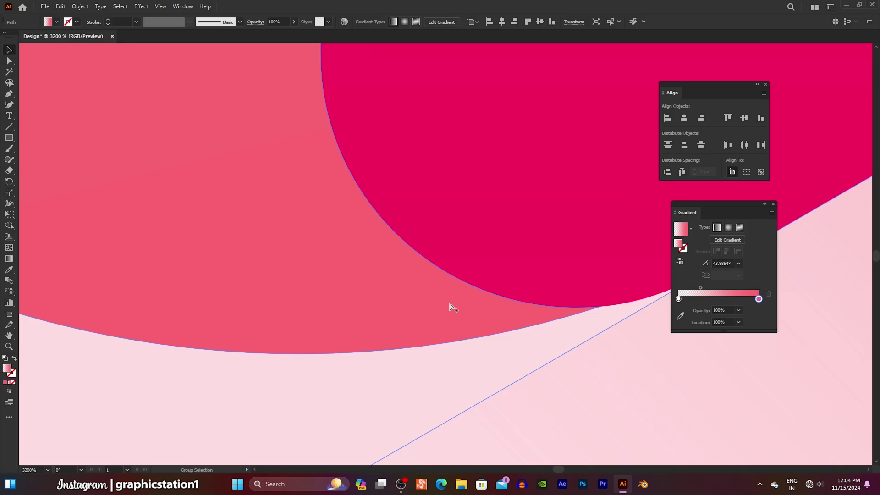
{"action": "scroll", "coordinate": [394, 315], "scroll_direction": "down", "scroll_amount": 3}
{"action": "scroll", "coordinate": [393, 321], "scroll_direction": "down", "scroll_amount": 3}
{"action": "scroll", "coordinate": [392, 307], "scroll_direction": "down", "scroll_amount": 2}
{"action": "scroll", "coordinate": [392, 309], "scroll_direction": "up", "scroll_amount": 1}
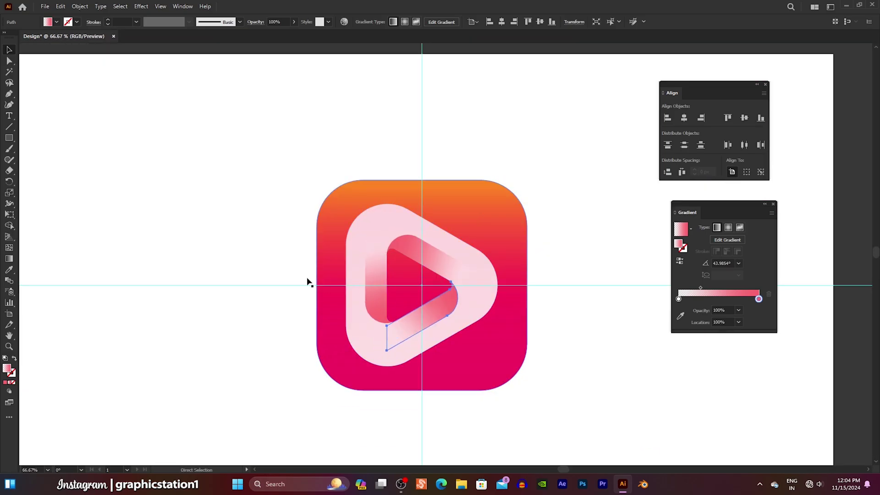
{"action": "left_click", "coordinate": [254, 238]}
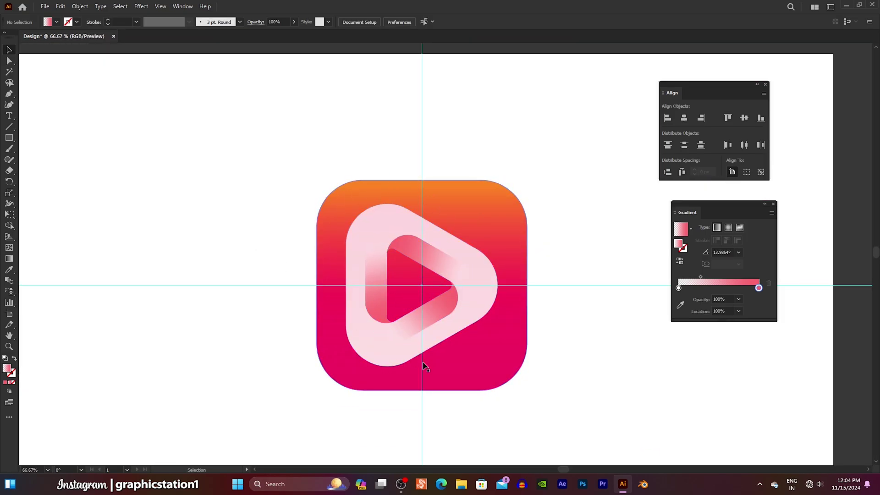
Redirect the light pink ring's gradient to run tilted upward
{"action": "scroll", "coordinate": [407, 349], "scroll_direction": "up", "scroll_amount": 1}
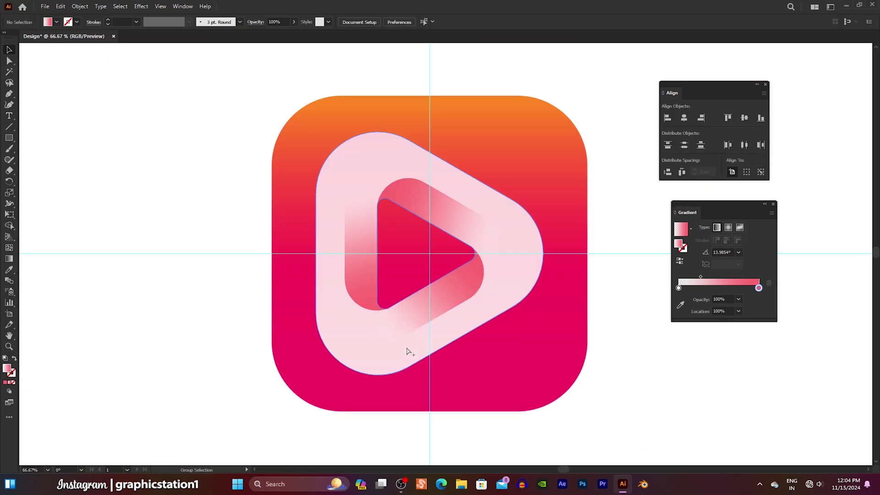
{"action": "left_click", "coordinate": [383, 366]}
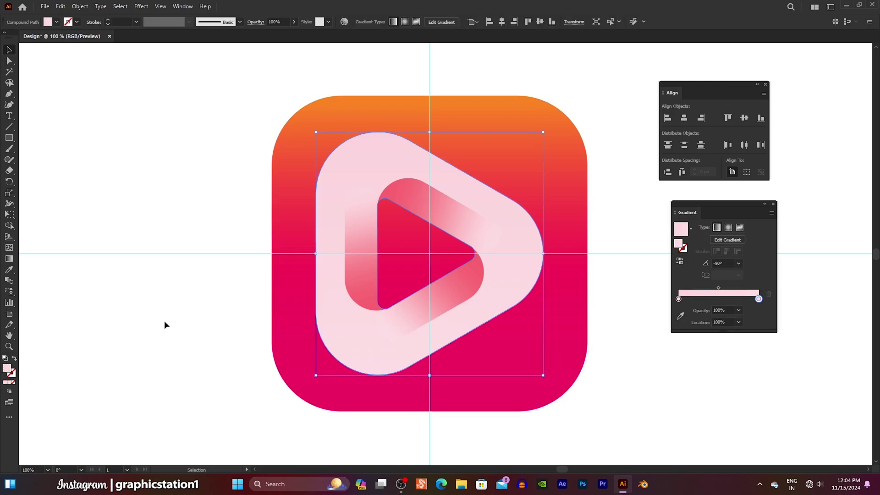
{"action": "left_click", "coordinate": [9, 259]}
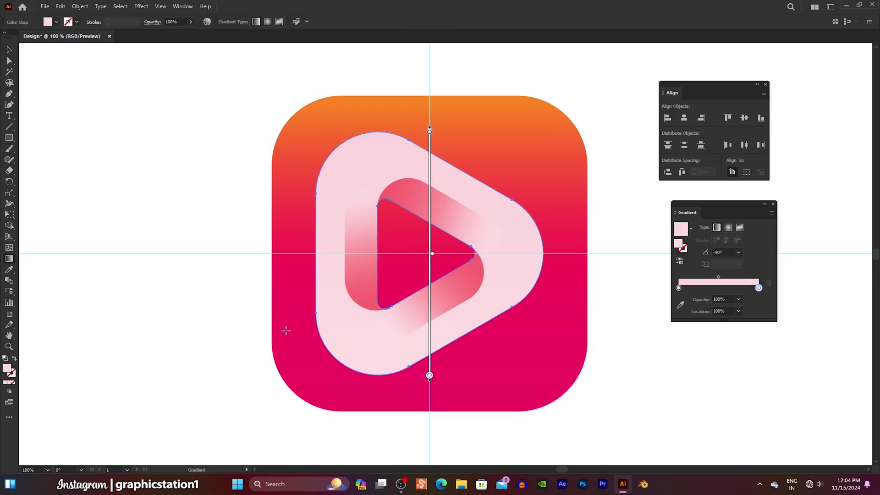
{"action": "mouse_move", "coordinate": [395, 366]}
{"action": "left_mouse_down"}
{"action": "mouse_move", "coordinate": [409, 143]}
{"action": "mouse_move", "coordinate": [442, 134]}
{"action": "mouse_move", "coordinate": [447, 103]}
{"action": "mouse_move", "coordinate": [439, 112]}
{"action": "left_mouse_up"}
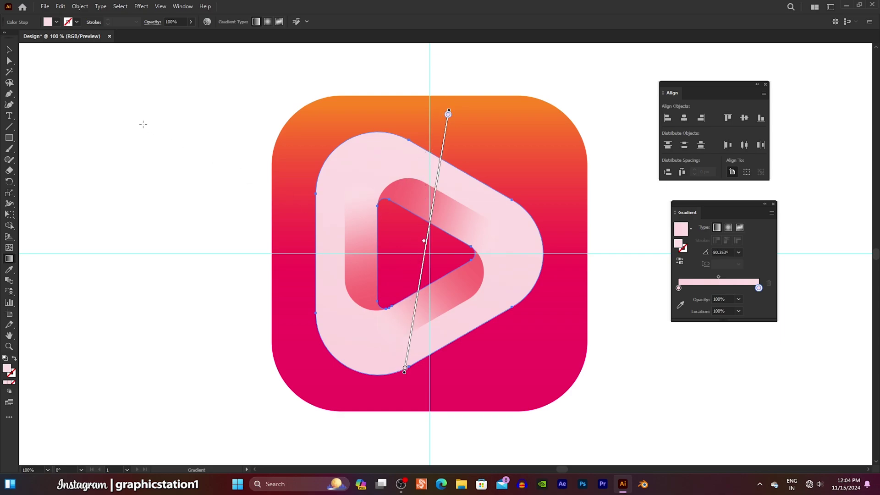
Draw a roughly 171 px circle over the ring's lower-left corner
{"action": "left_click", "coordinate": [8, 51]}
{"action": "left_click", "coordinate": [121, 115]}
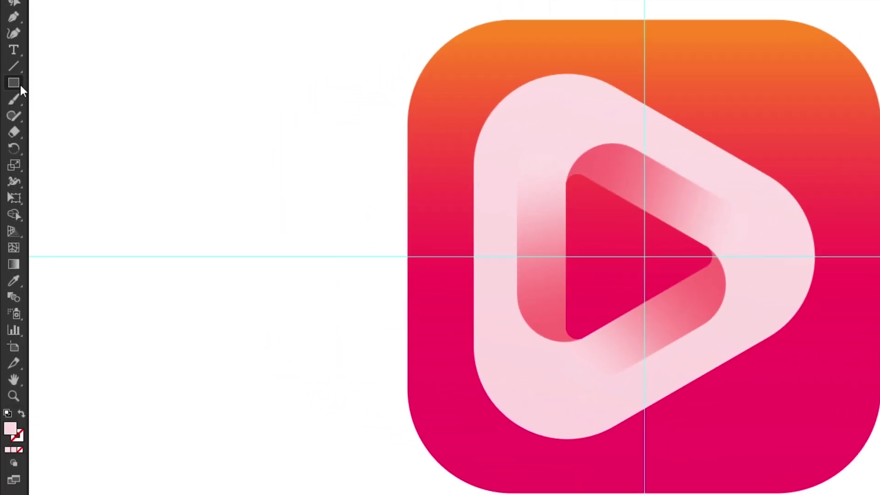
{"action": "left_click_drag", "start_coordinate": [20, 85], "coordinate": [68, 117]}
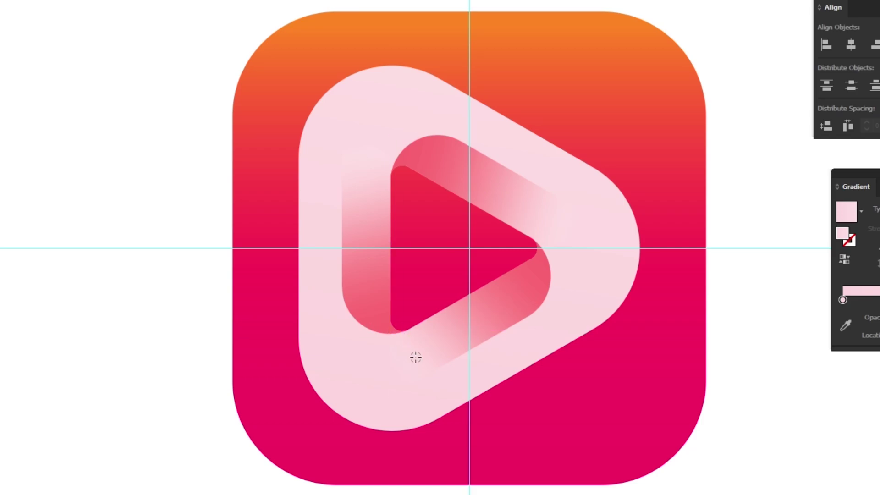
{"action": "left_click_drag", "start_coordinate": [415, 364], "coordinate": [466, 278]}
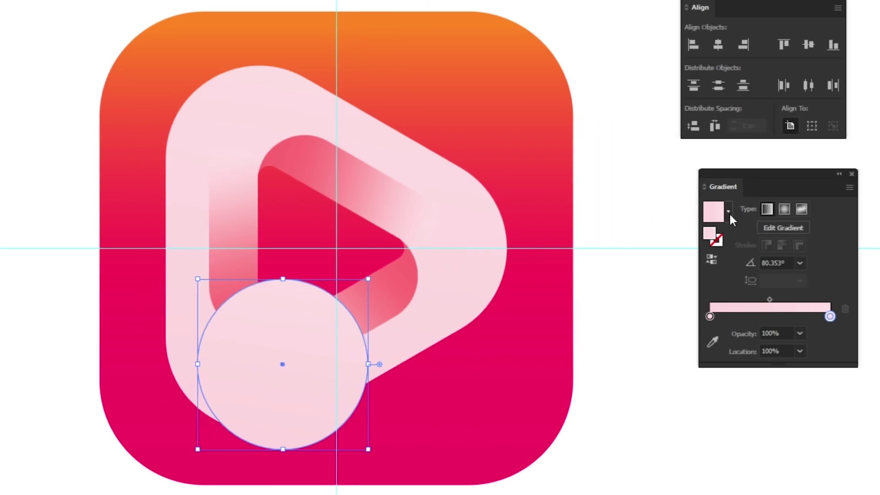
Apply the White, Black preset to the circle as a reversed radial gradient
{"action": "left_click", "coordinate": [728, 212]}
{"action": "scroll", "coordinate": [720, 259], "scroll_direction": "up", "scroll_amount": 1}
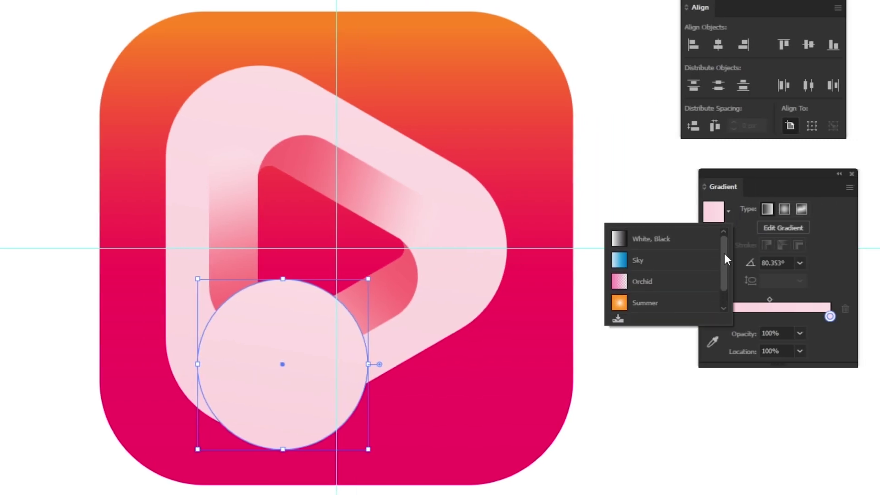
{"action": "left_click", "coordinate": [668, 240]}
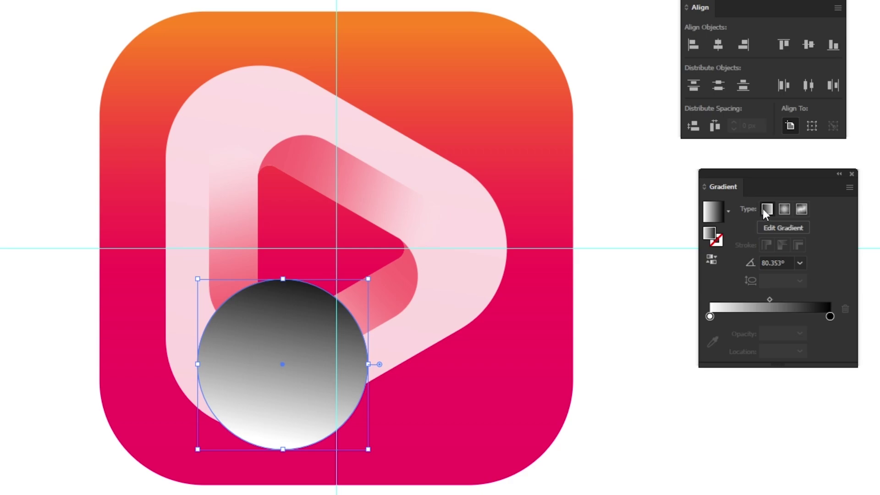
{"action": "left_click", "coordinate": [785, 209]}
{"action": "left_click", "coordinate": [711, 259]}
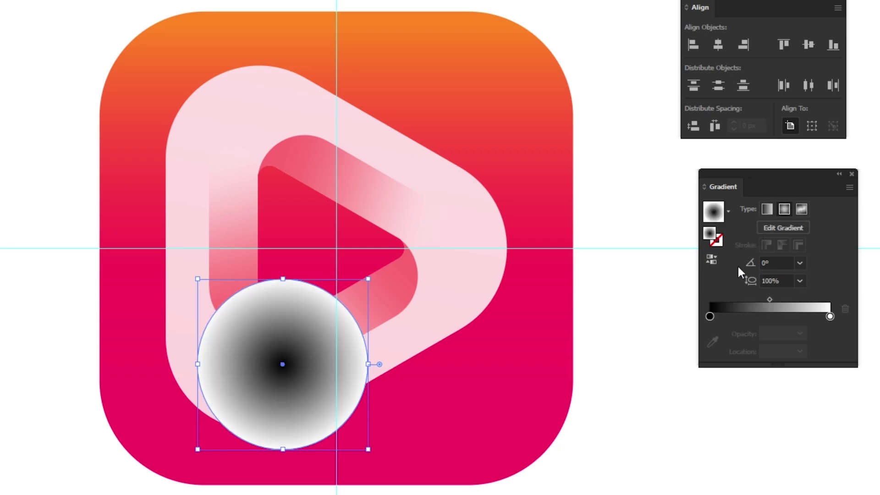
Set the outer white gradient stop's opacity to 0% so the edges fade out
{"action": "left_click", "coordinate": [830, 316]}
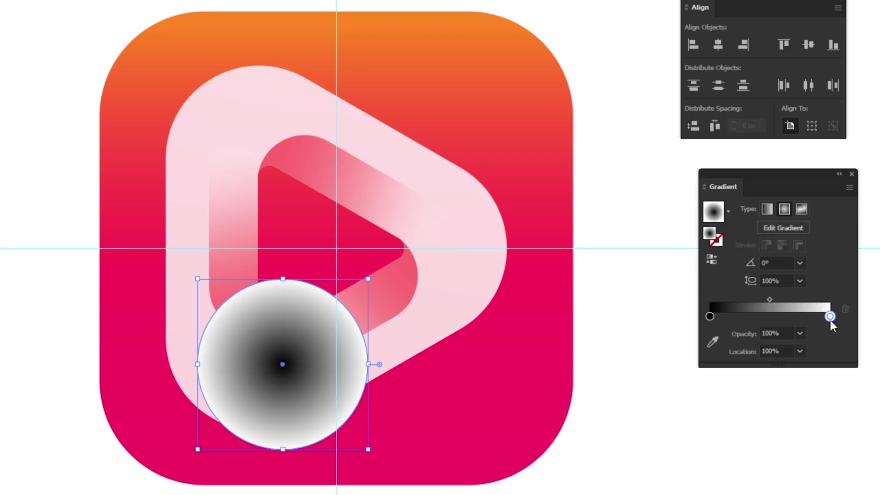
{"action": "left_click", "coordinate": [800, 333]}
{"action": "left_click", "coordinate": [814, 348]}
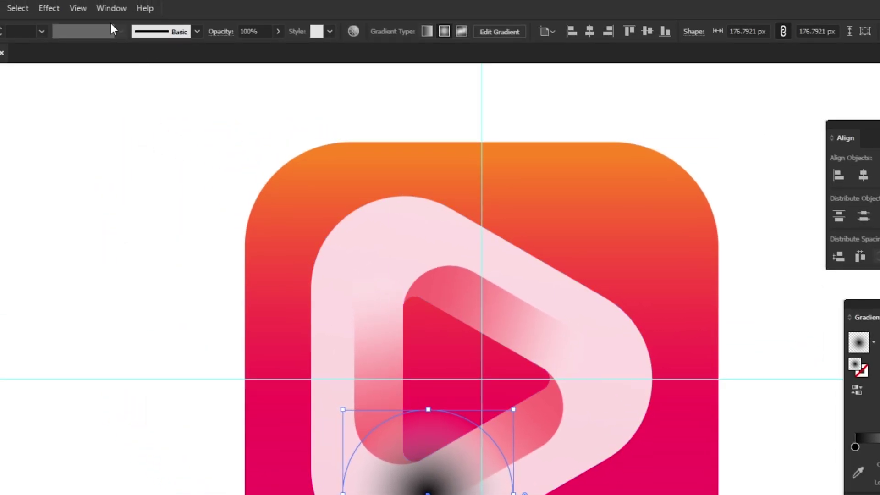
{"action": "left_click", "coordinate": [111, 8]}
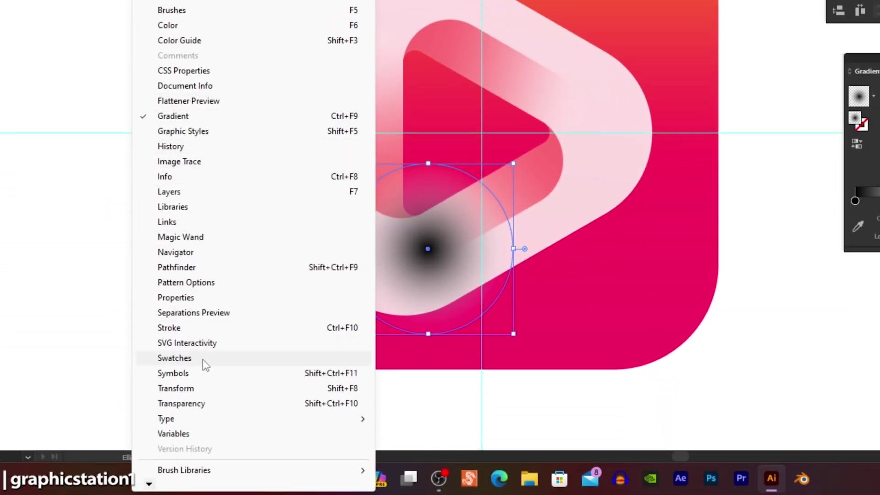
Set the gradient circle's blend mode to Multiply and squash it into a thin shadow ellipse
{"action": "left_click", "coordinate": [202, 403]}
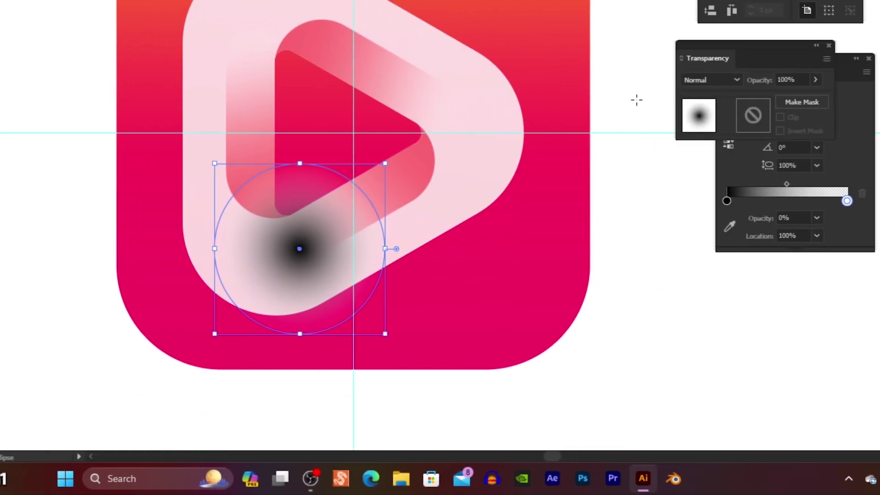
{"action": "left_click_drag", "start_coordinate": [763, 54], "coordinate": [612, 110]}
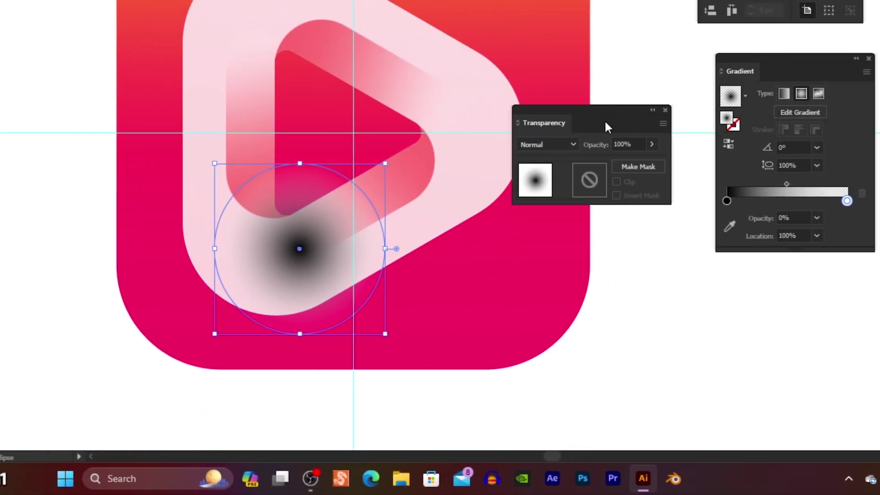
{"action": "left_click", "coordinate": [573, 146]}
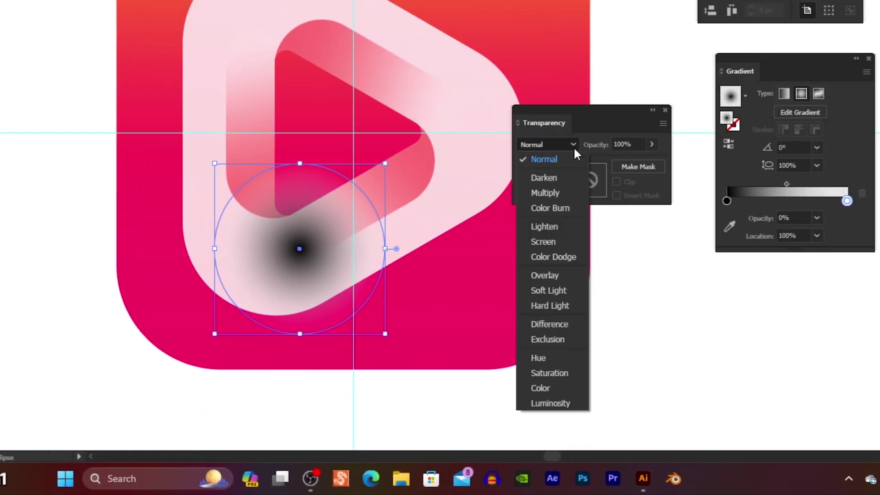
{"action": "left_click", "coordinate": [572, 190]}
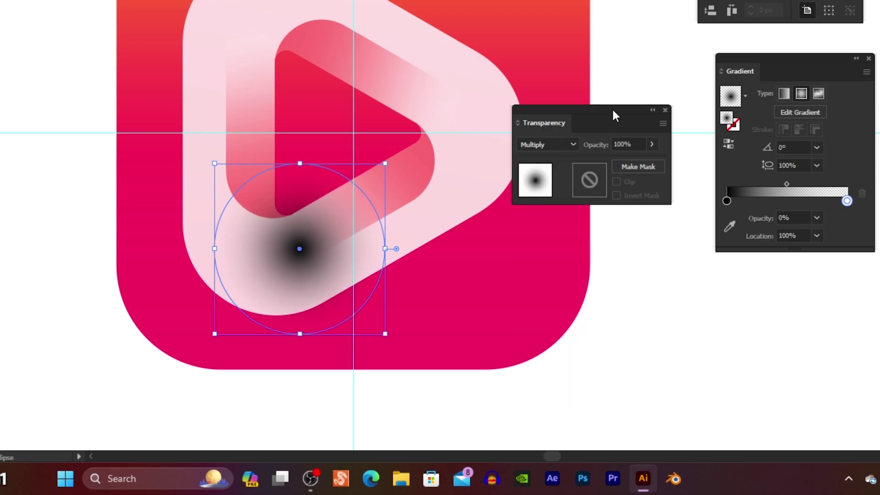
{"action": "left_click_drag", "start_coordinate": [621, 112], "coordinate": [834, 218]}
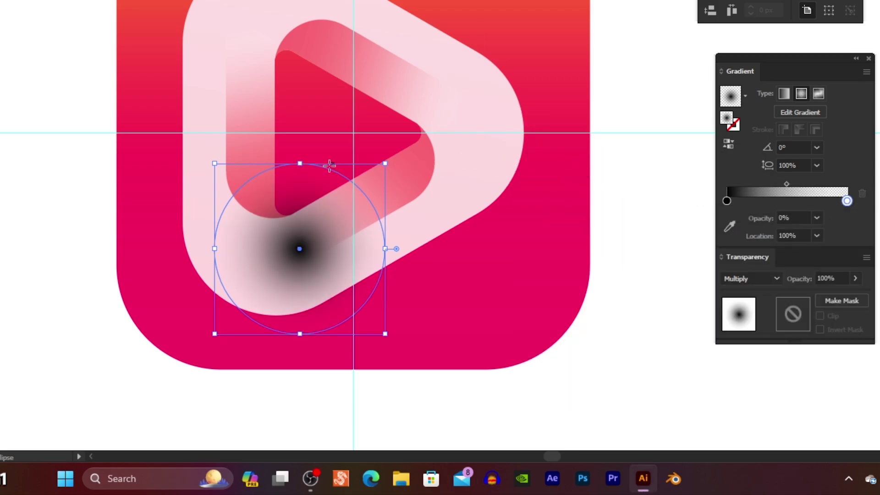
{"action": "left_click_drag", "start_coordinate": [304, 163], "coordinate": [311, 309]}
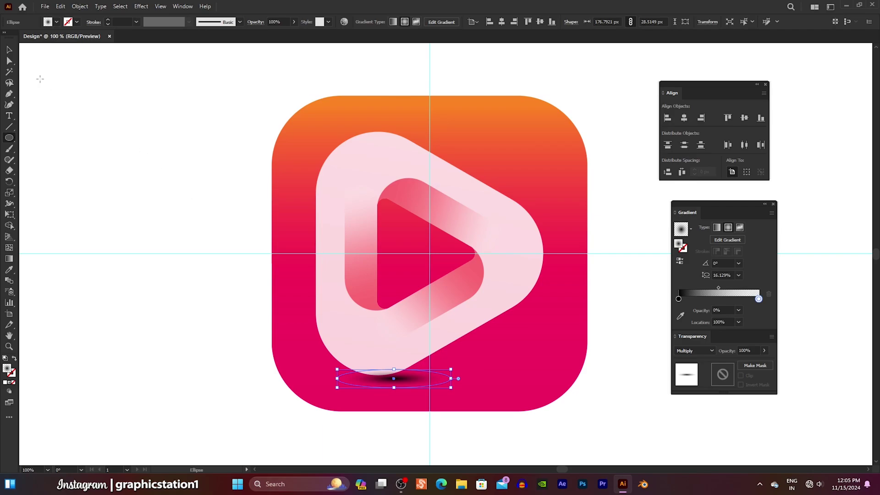
Widen the shadow ellipse to about 268 px and centre it beneath the ribbon
{"action": "left_click", "coordinate": [10, 51]}
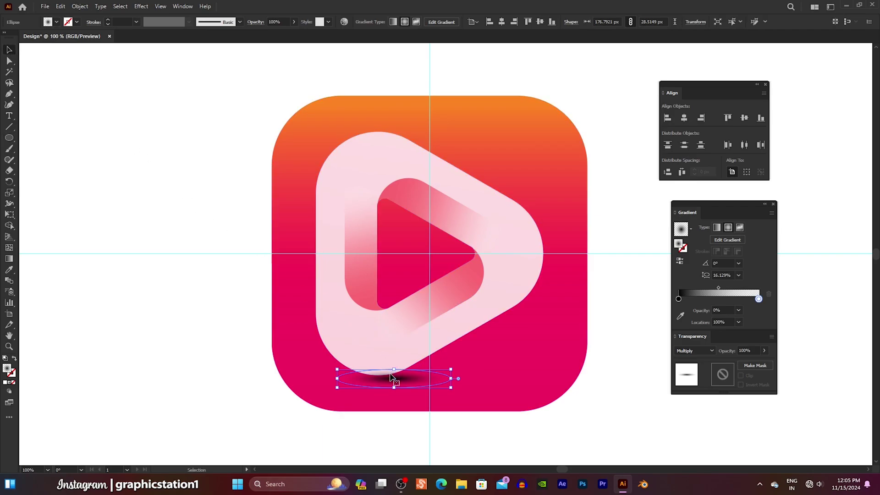
{"action": "left_click_drag", "start_coordinate": [393, 380], "coordinate": [379, 377]}
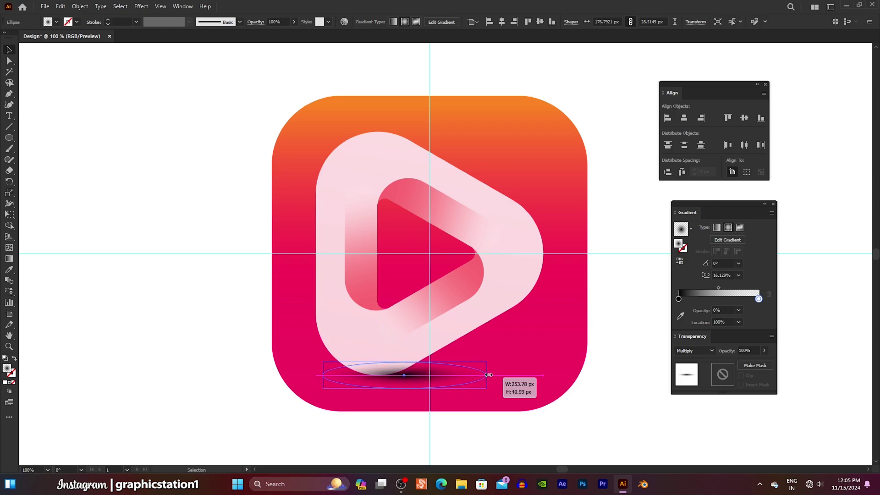
{"action": "left_click_drag", "start_coordinate": [437, 375], "coordinate": [495, 375]}
{"action": "left_click_drag", "start_coordinate": [410, 377], "coordinate": [377, 376]}
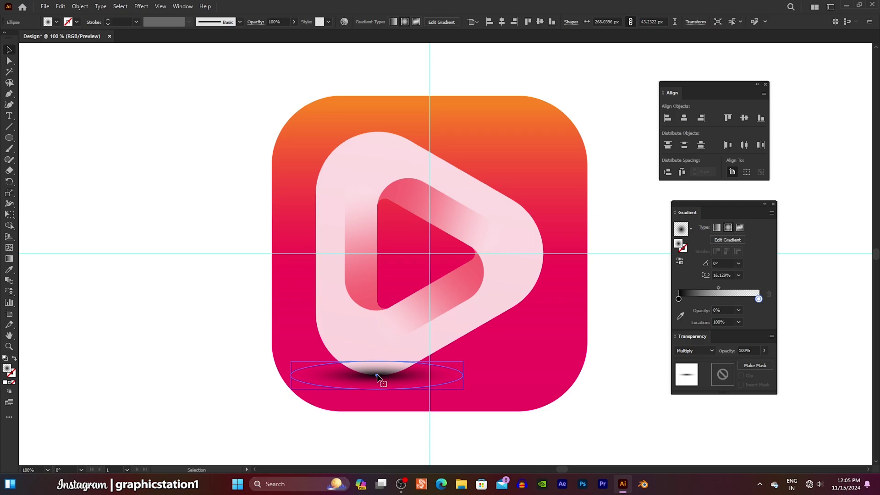
{"action": "left_click", "coordinate": [260, 405]}
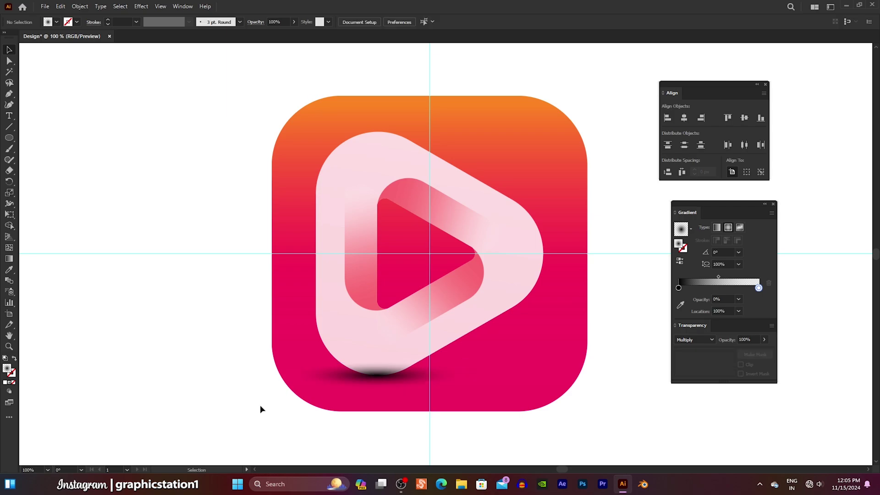
Send the shadow ellipse to the back, then send the background square behind it
{"action": "left_click", "coordinate": [288, 358]}
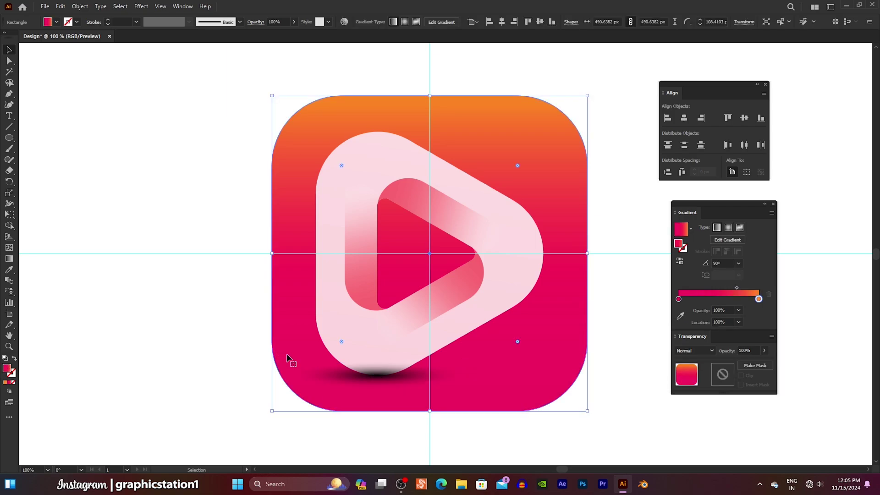
{"action": "left_click", "coordinate": [243, 364]}
{"action": "left_click", "coordinate": [359, 385]}
{"action": "right_click", "coordinate": [358, 384]}
{"action": "mouse_move", "coordinate": [385, 331]}
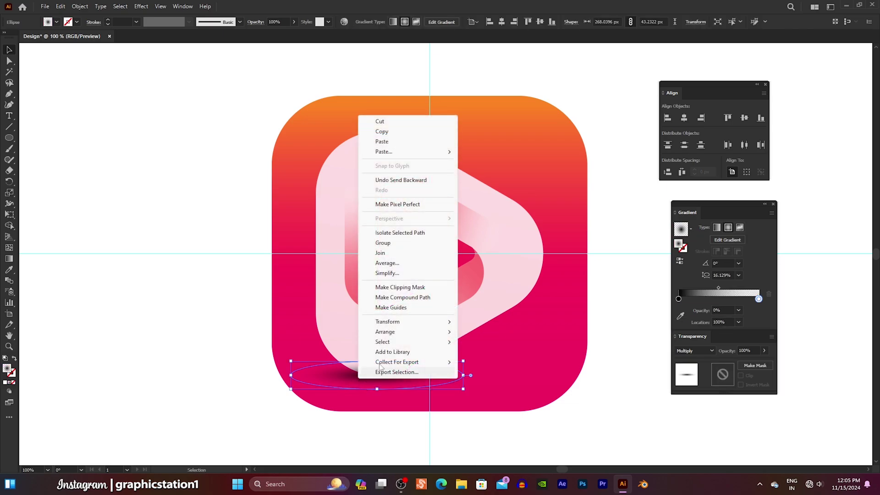
{"action": "left_click", "coordinate": [488, 362]}
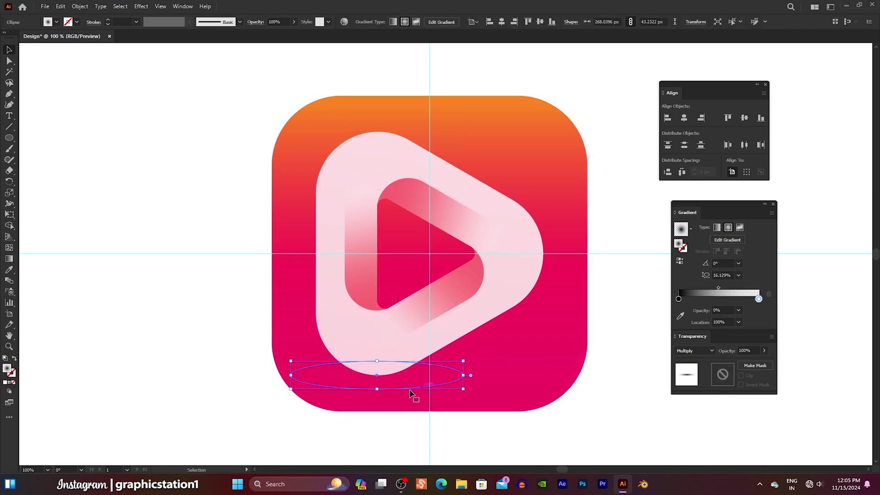
{"action": "left_click", "coordinate": [286, 416]}
{"action": "left_click", "coordinate": [334, 407]}
{"action": "right_click", "coordinate": [333, 407]}
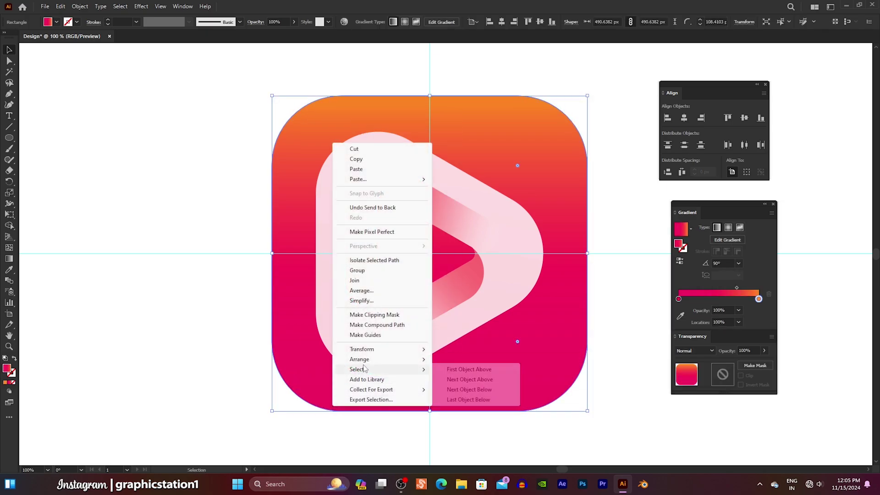
{"action": "mouse_move", "coordinate": [358, 359]}
{"action": "left_click", "coordinate": [462, 389]}
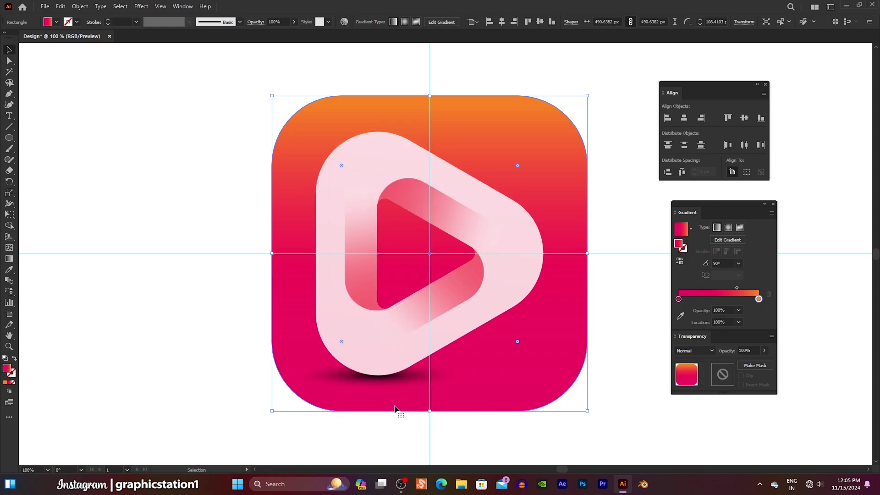
Widen the shadow to about 300 px, flatten it, and tuck it under the ribbon's bottom edge
{"action": "left_click", "coordinate": [336, 429]}
{"action": "left_click", "coordinate": [348, 384]}
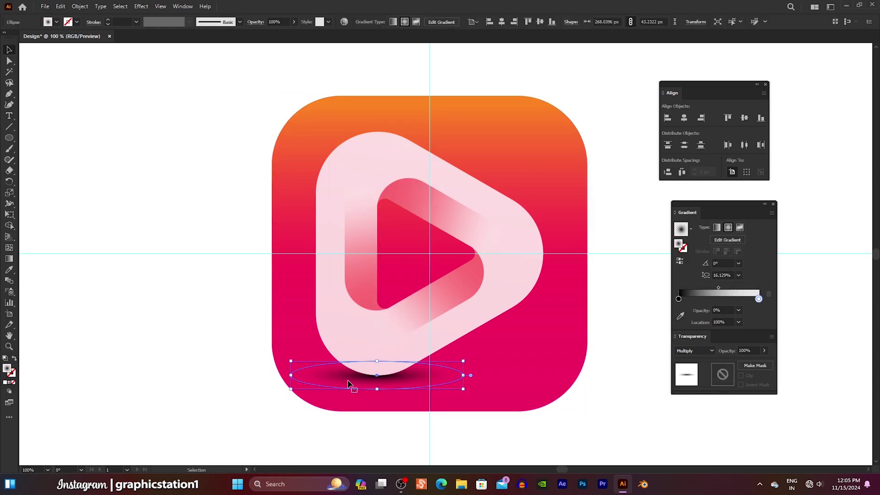
{"action": "key", "text": "Up"}
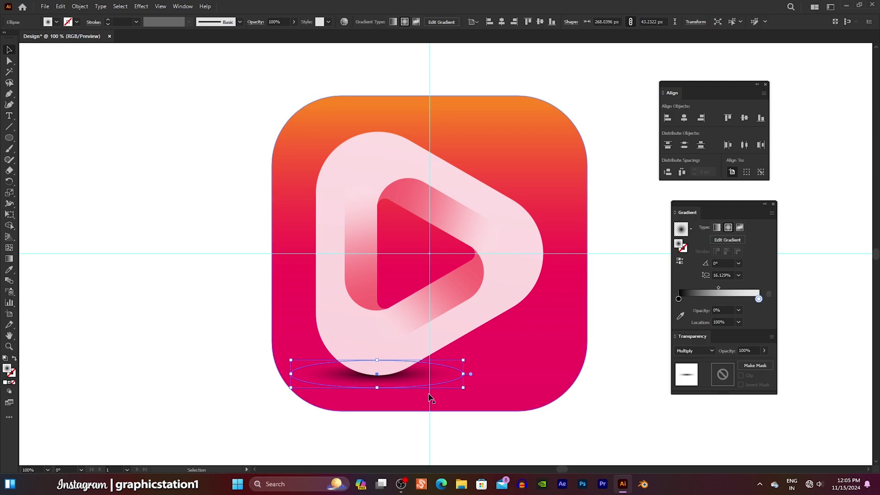
{"action": "left_click_drag", "start_coordinate": [462, 374], "coordinate": [482, 374]}
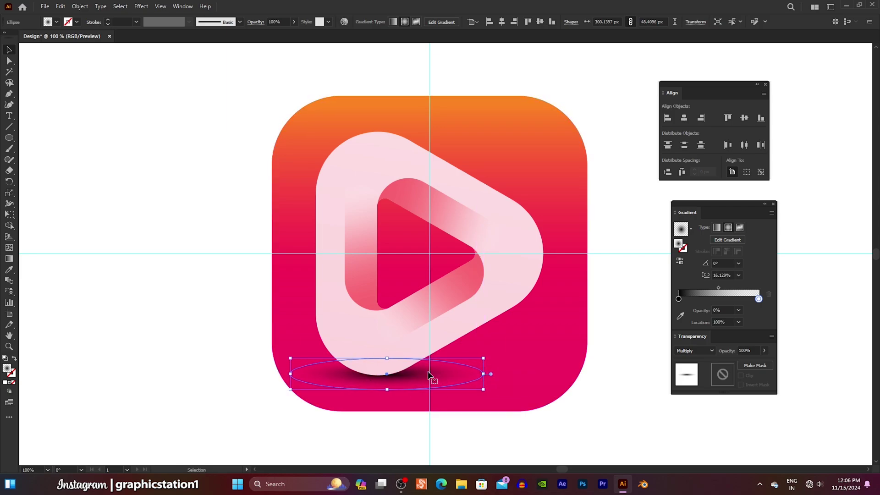
{"action": "key", "text": "shift+Left"}
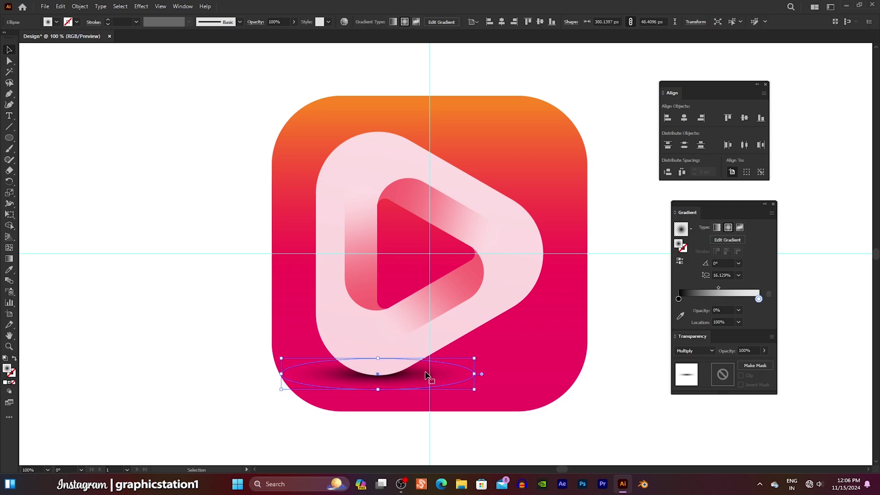
{"action": "key", "text": "Up"}
{"action": "key", "text": "Up"}
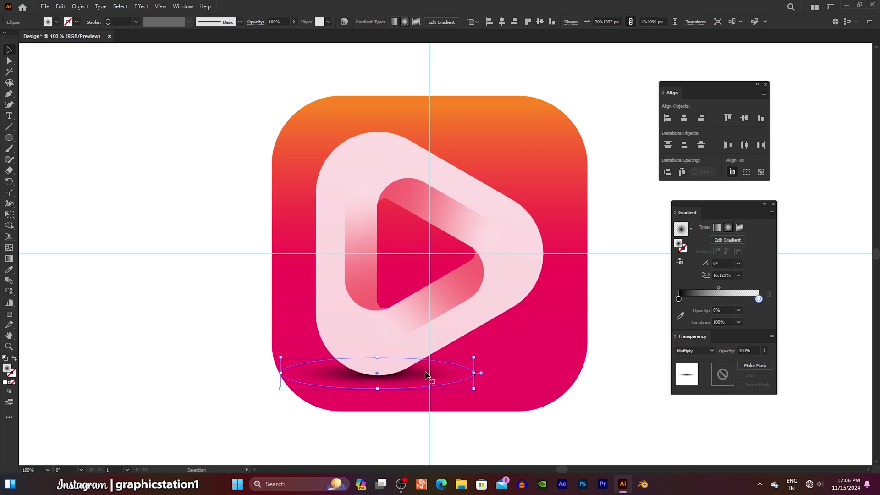
{"action": "left_click_drag", "start_coordinate": [377, 357], "coordinate": [378, 367]}
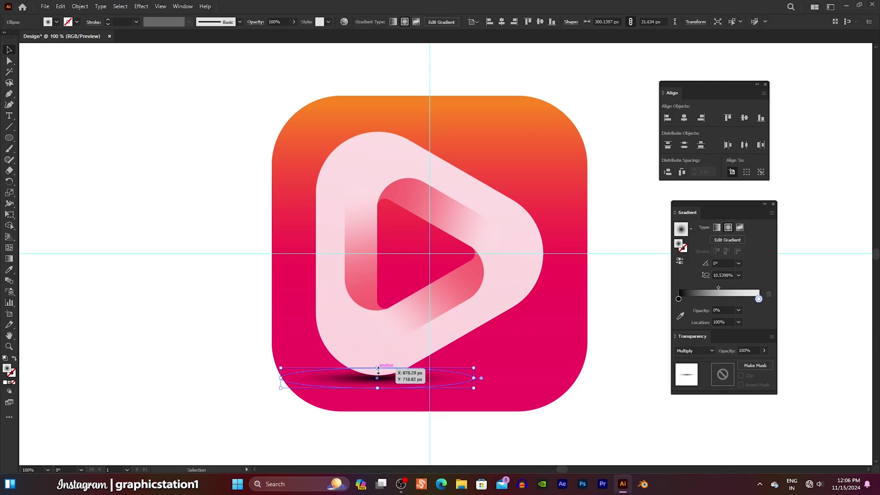
{"action": "key", "text": "Up"}
{"action": "key", "text": "Up"}
{"action": "key", "text": "Up"}
{"action": "key", "text": "Up"}
{"action": "key", "text": "Up"}
{"action": "key", "text": "Up"}
{"action": "key", "text": "Up"}
{"action": "key", "text": "Up"}
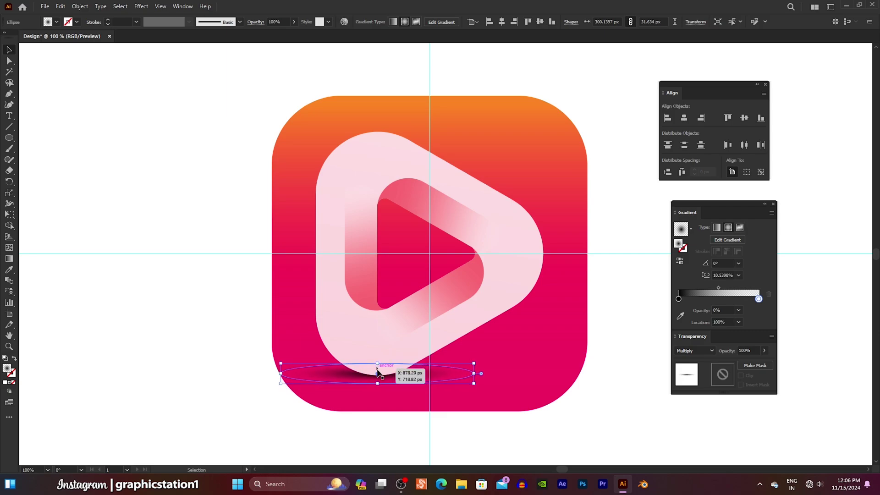
{"action": "left_click", "coordinate": [246, 386]}
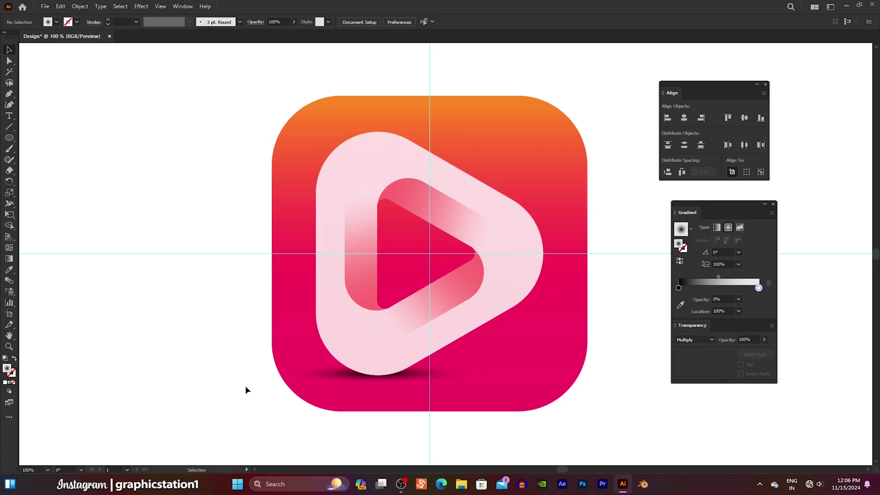
Run the rounded square's gradient diagonally from magenta bottom-left to orange top-right
{"action": "scroll", "coordinate": [392, 308], "scroll_direction": "down", "scroll_amount": 1}
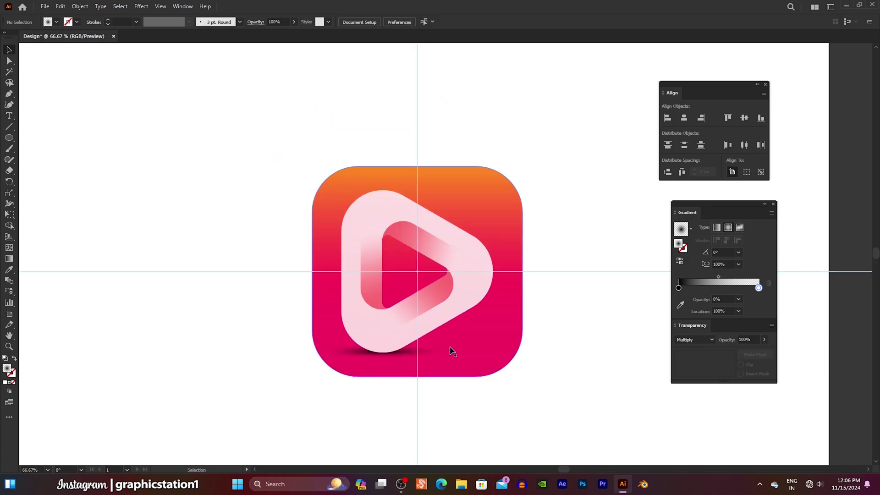
{"action": "left_click", "coordinate": [475, 364]}
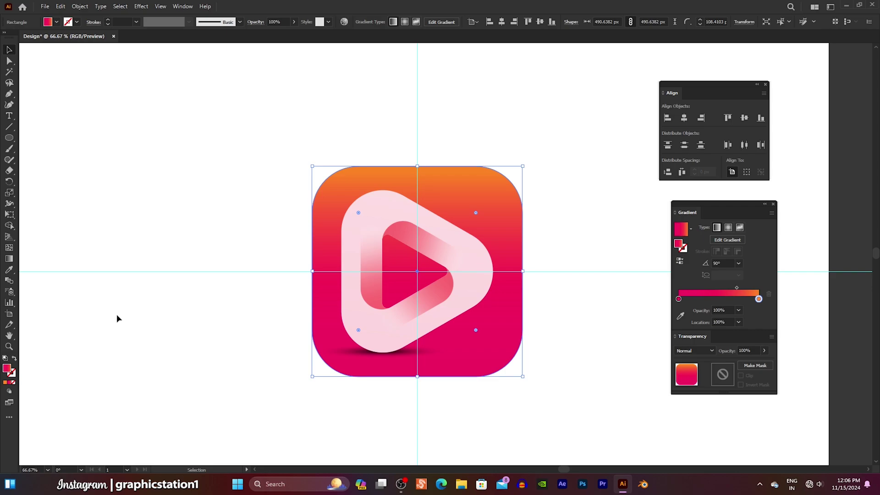
{"action": "left_click", "coordinate": [9, 259]}
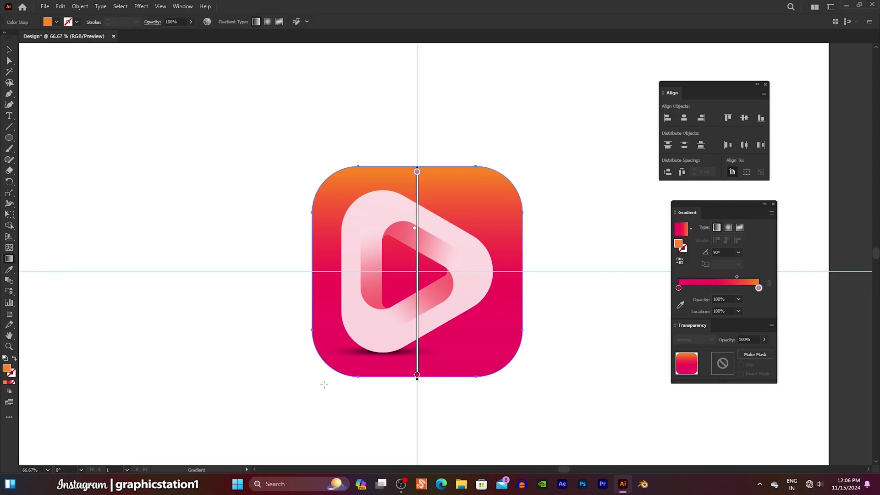
{"action": "mouse_move", "coordinate": [362, 369]}
{"action": "left_mouse_down"}
{"action": "mouse_move", "coordinate": [453, 152]}
{"action": "mouse_move", "coordinate": [475, 198]}
{"action": "mouse_move", "coordinate": [484, 185]}
{"action": "mouse_move", "coordinate": [478, 183]}
{"action": "left_mouse_up"}
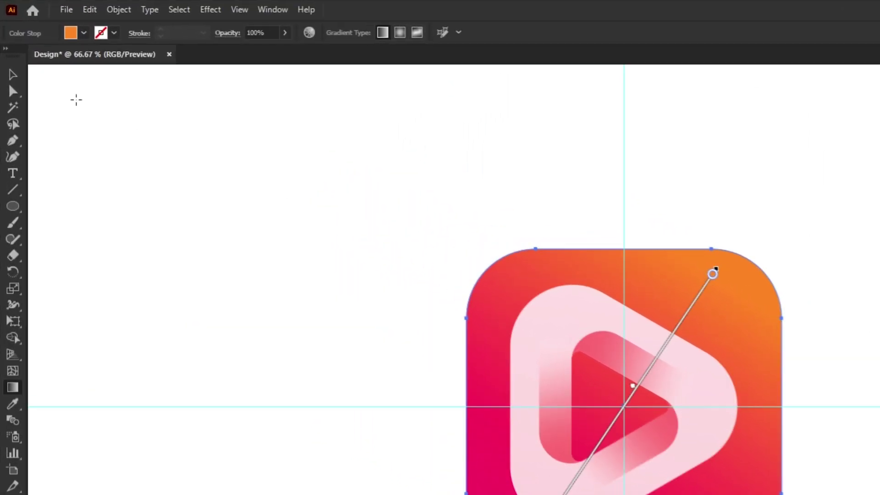
Unlock all locked objects and clear the selection
{"action": "left_click", "coordinate": [19, 77]}
{"action": "left_click", "coordinate": [104, 103]}
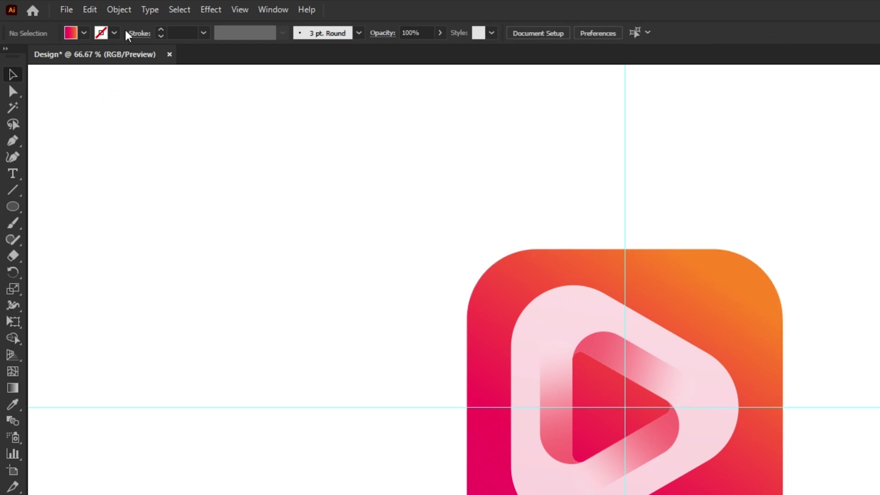
{"action": "left_click", "coordinate": [123, 11]}
{"action": "left_click", "coordinate": [145, 137]}
{"action": "left_click_drag", "start_coordinate": [429, 181], "coordinate": [689, 201]}
{"action": "left_click", "coordinate": [703, 202]}
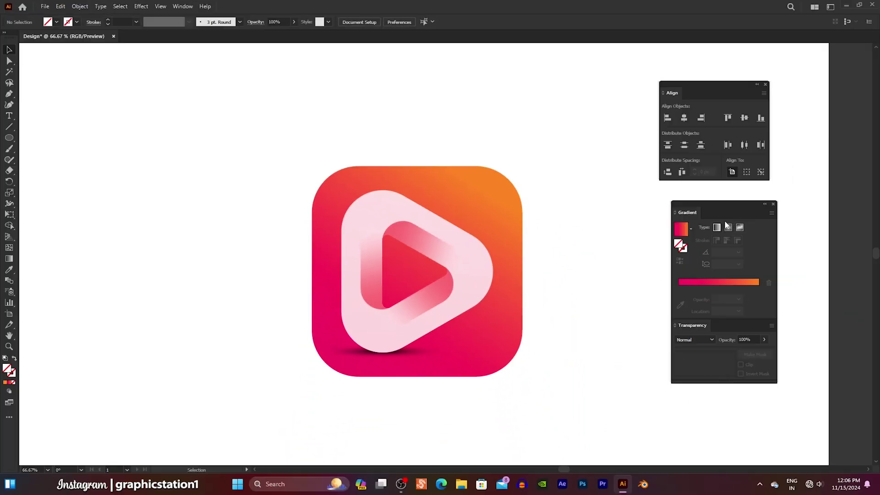
Close the Gradient, Transparency and Align panels and centre the logo at 100% zoom
{"action": "left_click", "coordinate": [773, 205]}
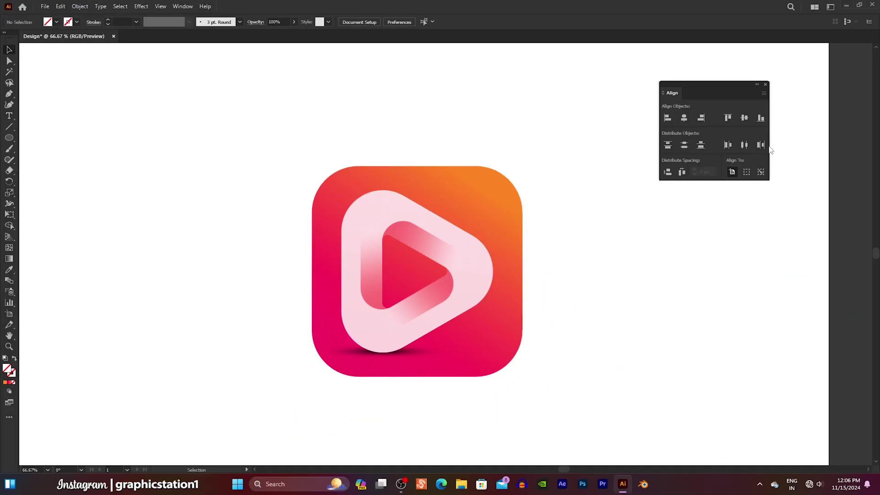
{"action": "left_click", "coordinate": [765, 87]}
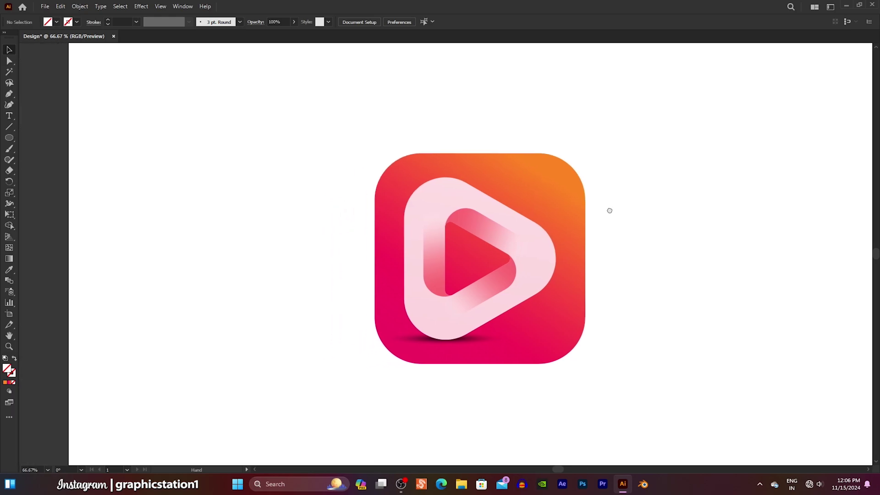
{"action": "left_click_drag", "start_coordinate": [589, 204], "coordinate": [564, 218]}
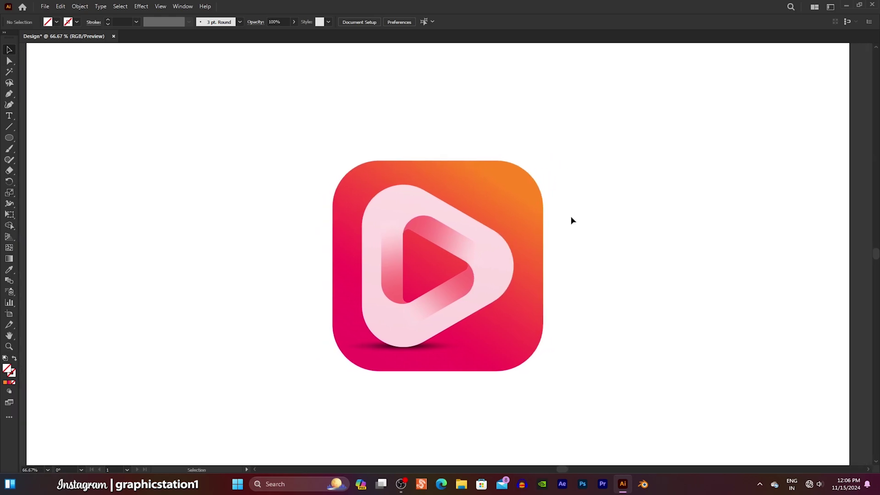
{"action": "key", "text": "ctrl+1"}
{"action": "left_click_drag", "start_coordinate": [567, 209], "coordinate": [589, 198]}
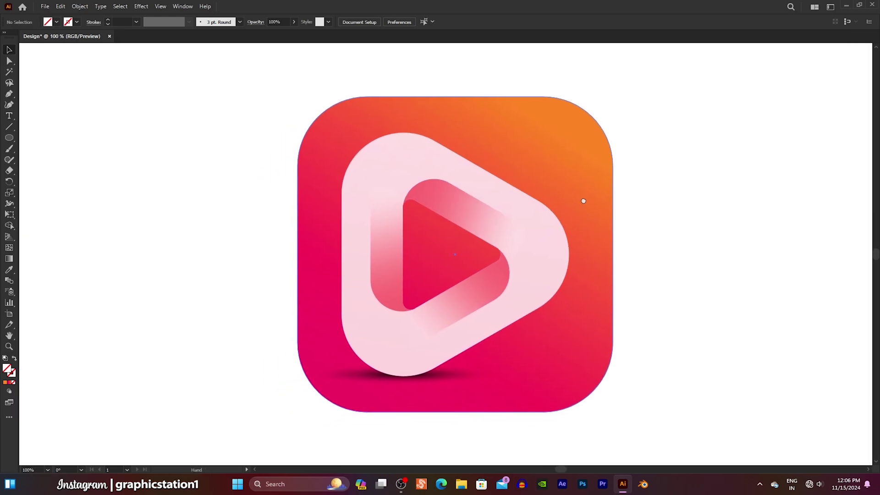